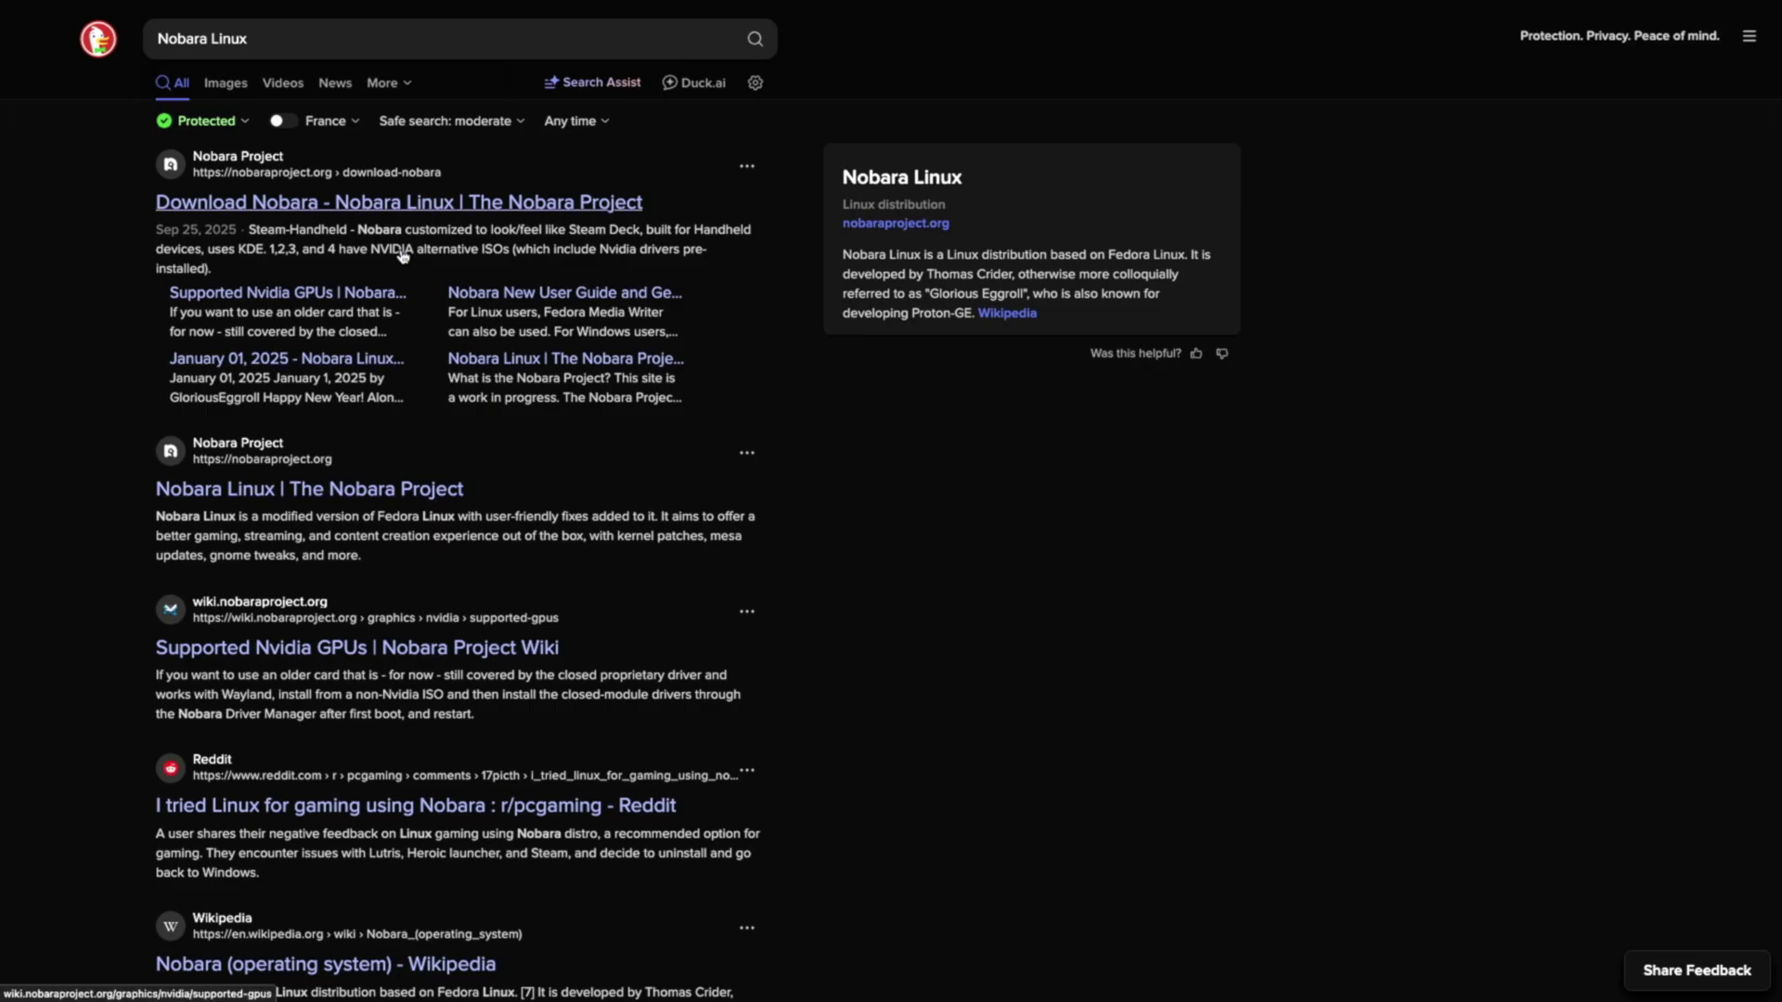
# Step: Open the 'Download Nobara - Nobara Linux | The Nobara Project' search result
pyautogui.click(406, 204)
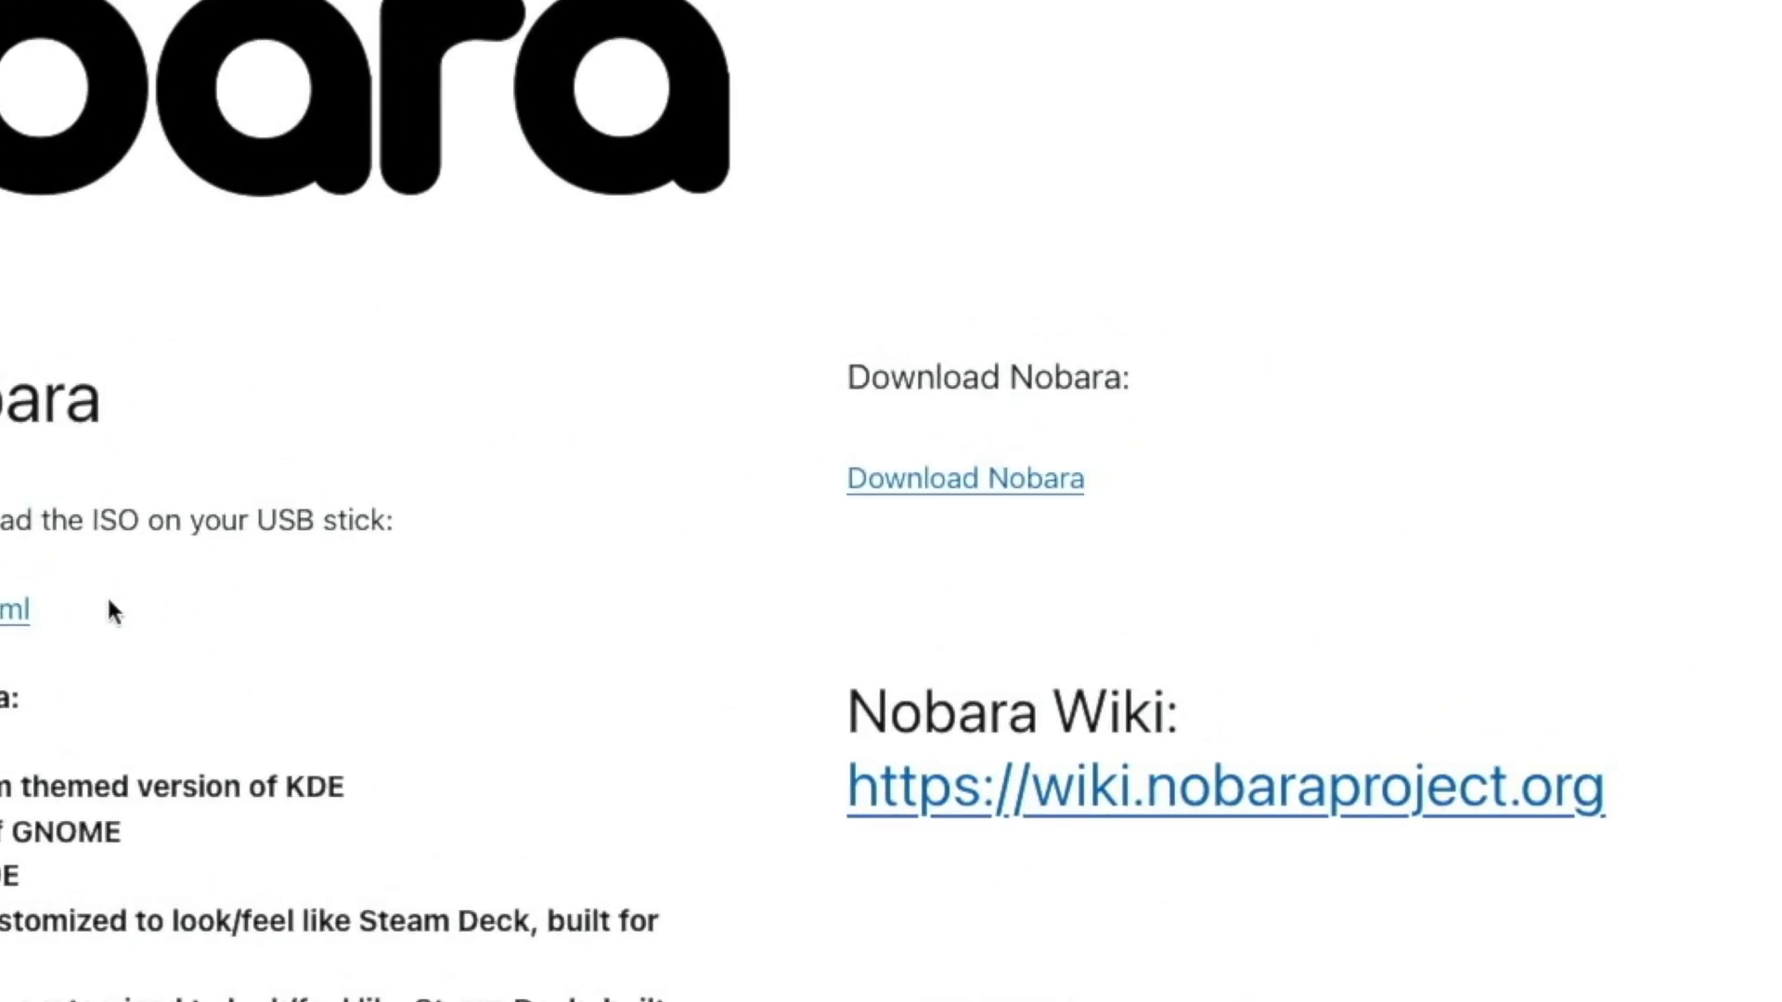
# Step: Download Nobara-42-Official-2025-09-25.iso from the Standard section, agreeing to the EULA
pyautogui.scroll(-4, 108, 612)
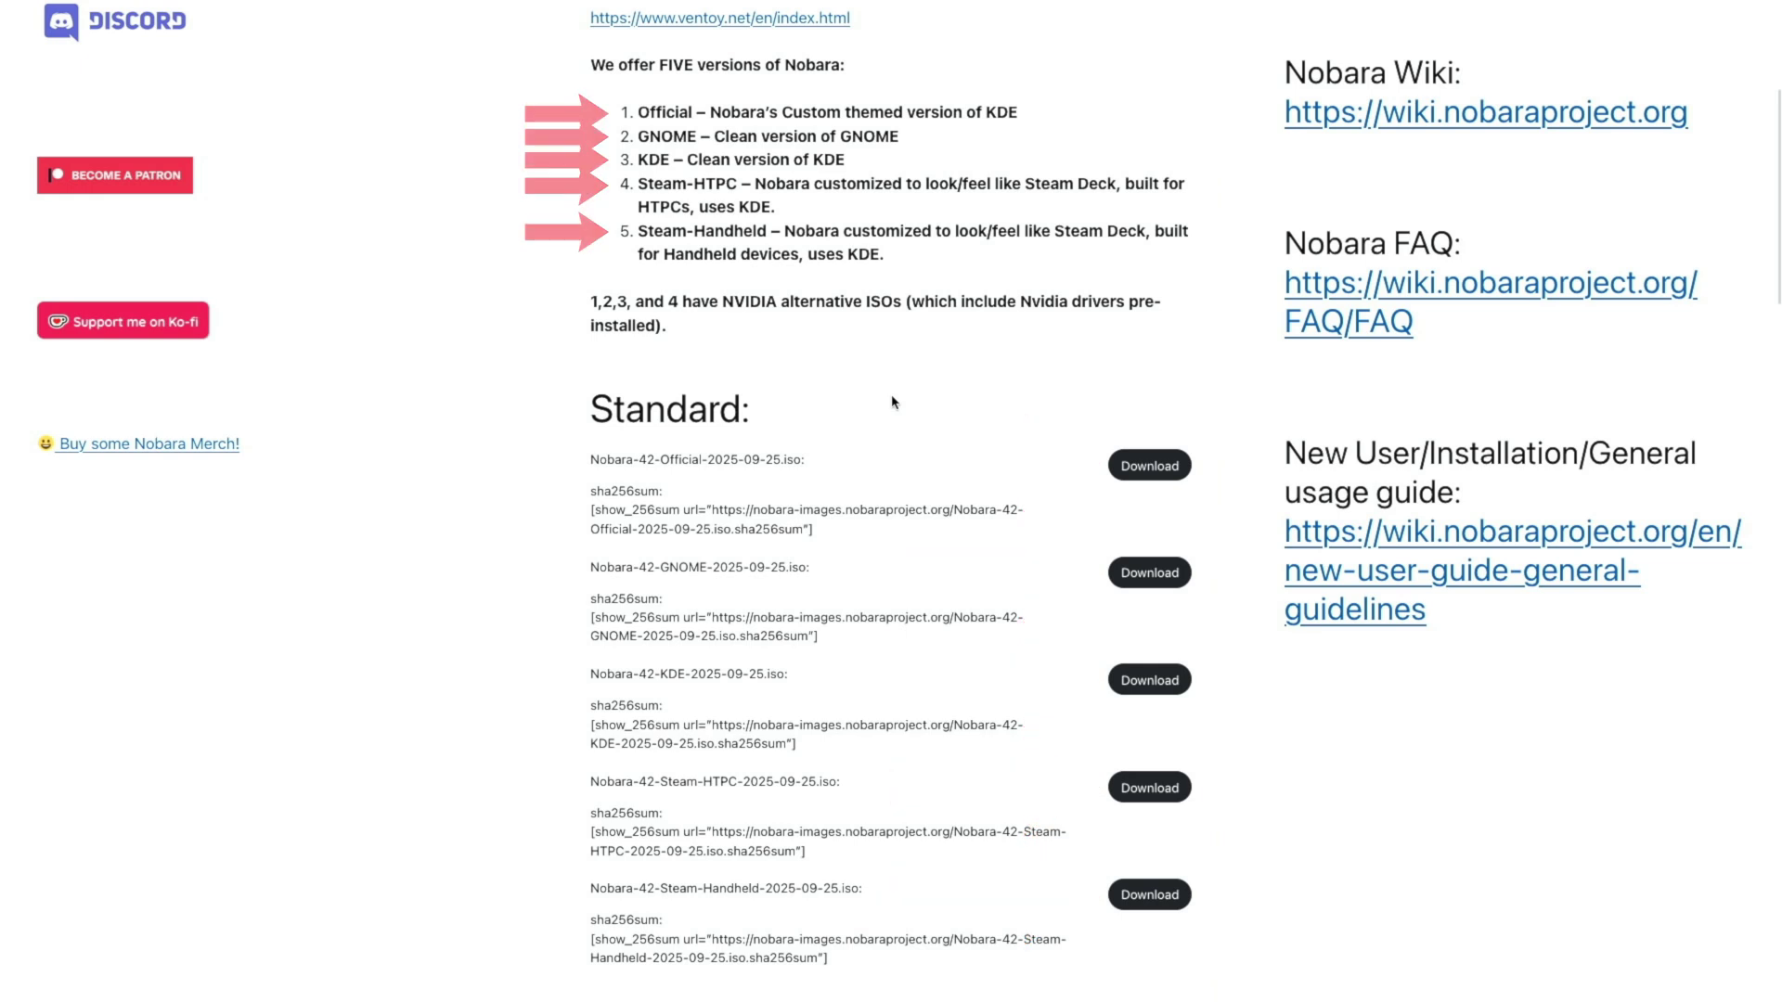
pyautogui.scroll(-3, 893, 401)
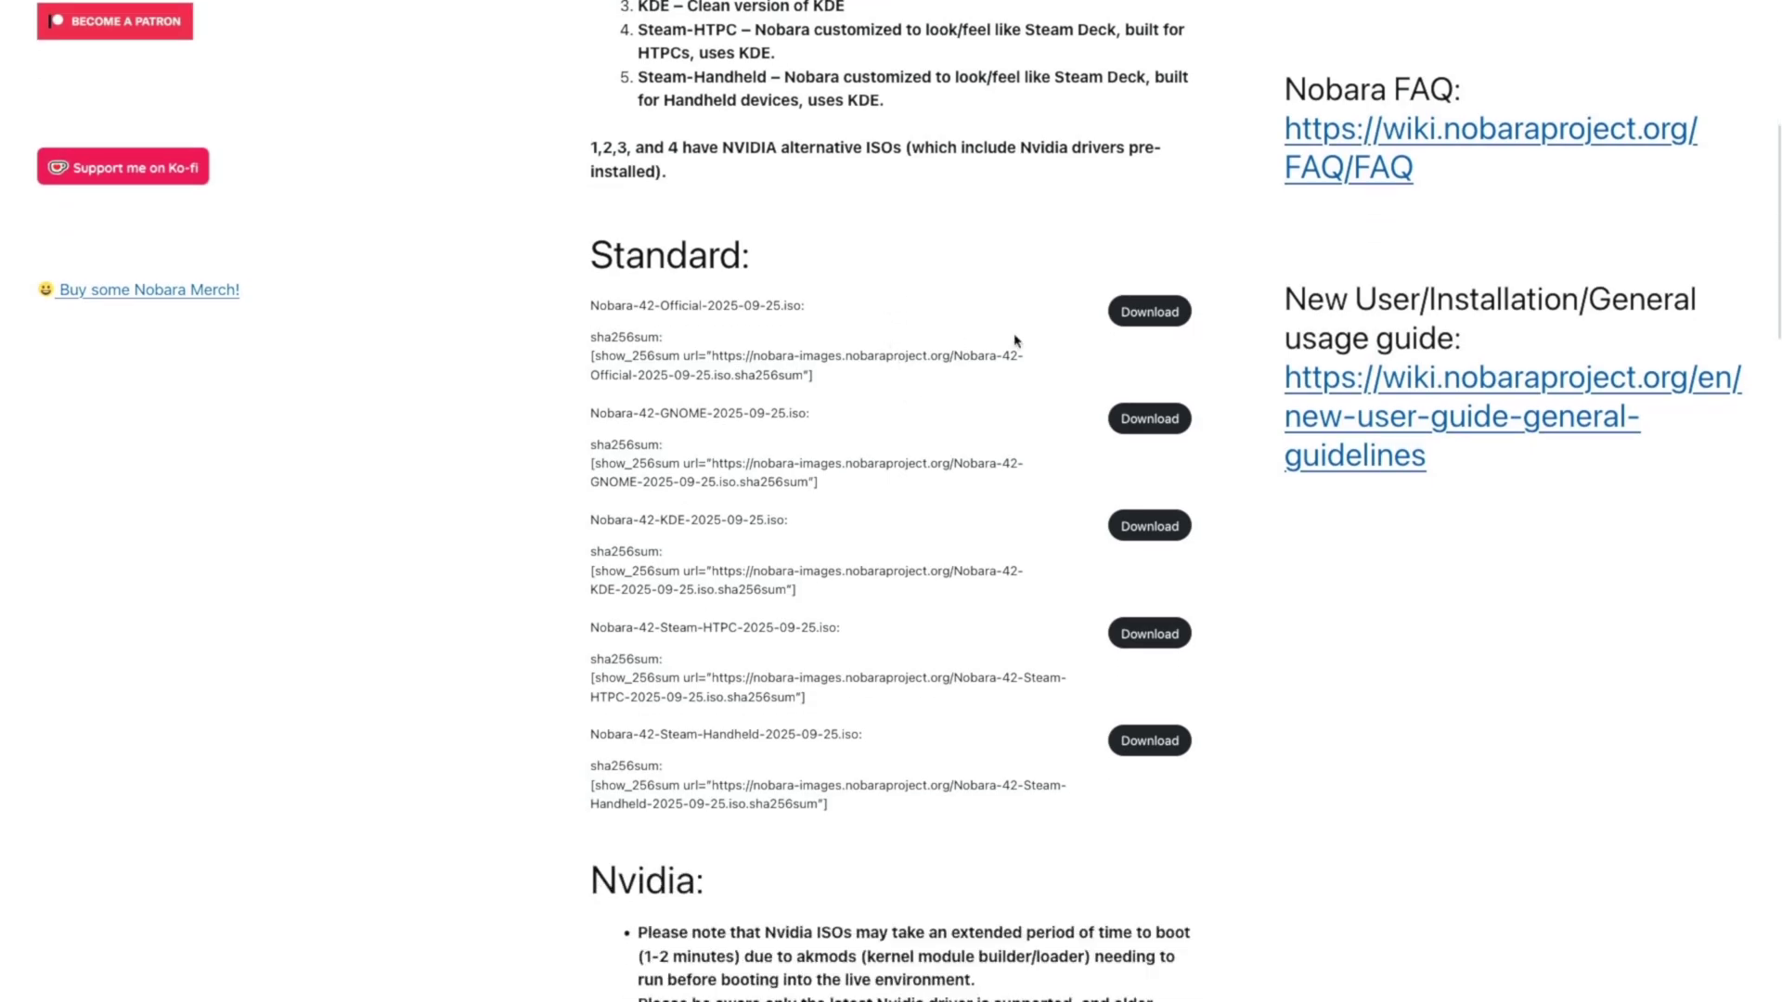
pyautogui.click(1152, 313)
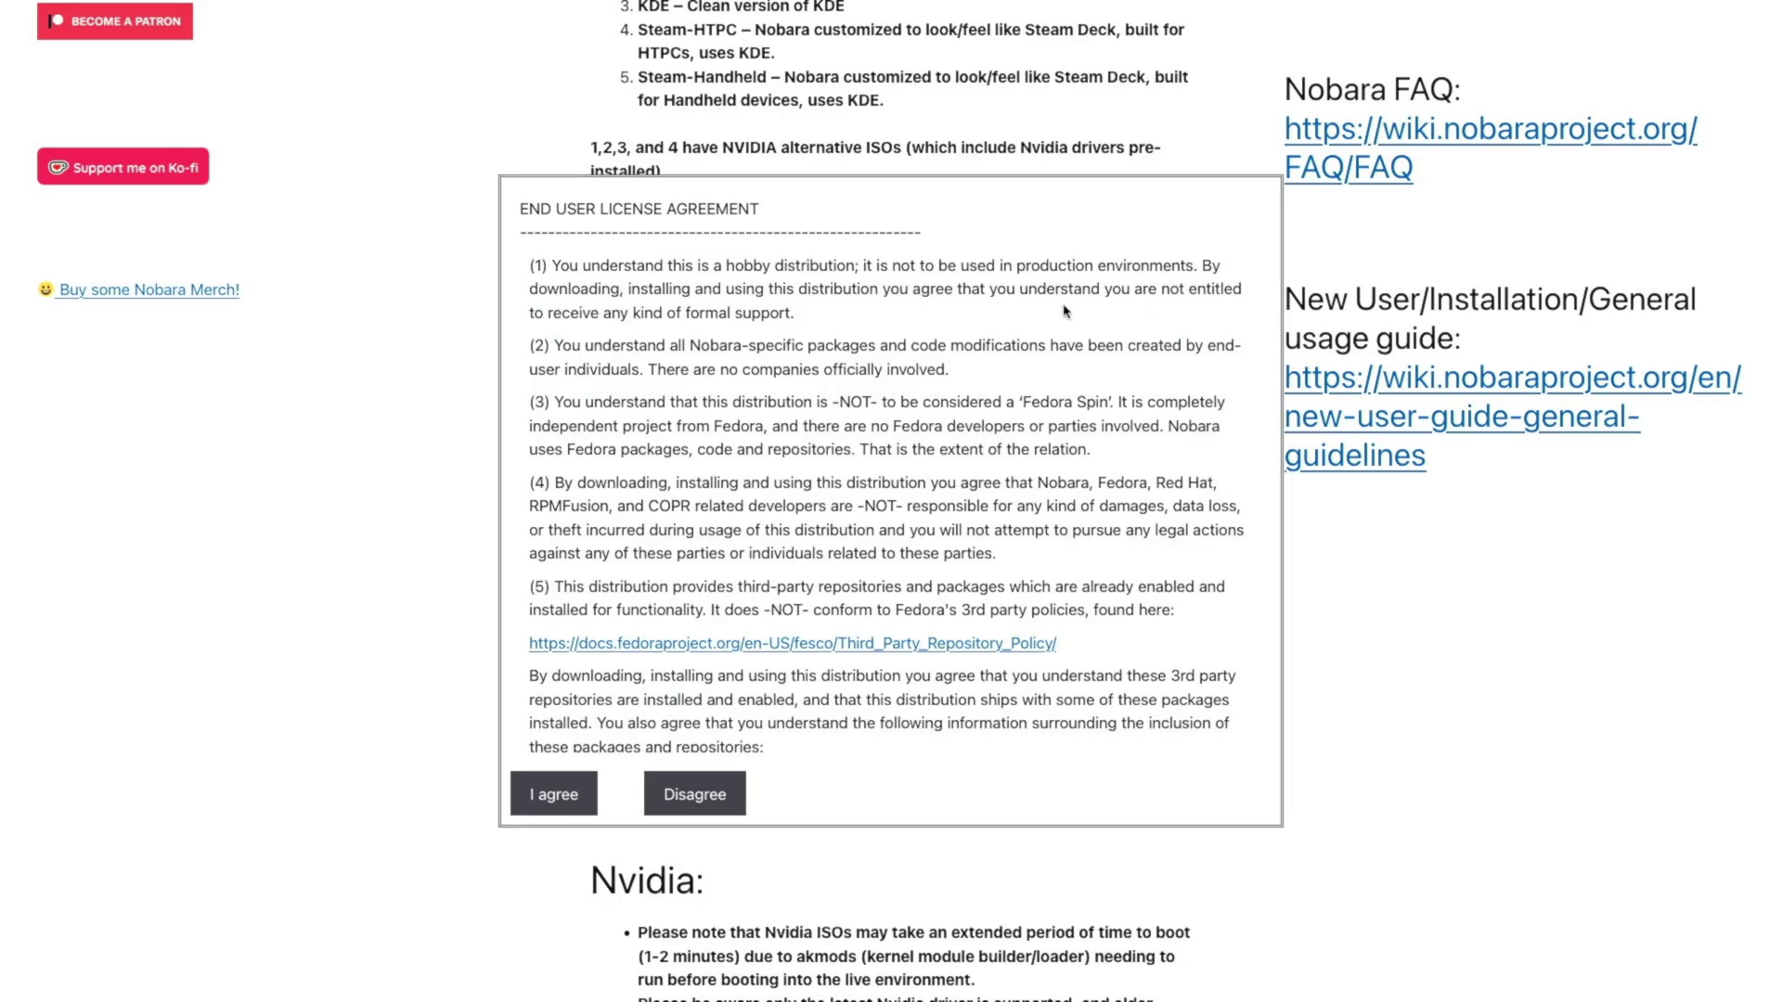
pyautogui.click(554, 795)
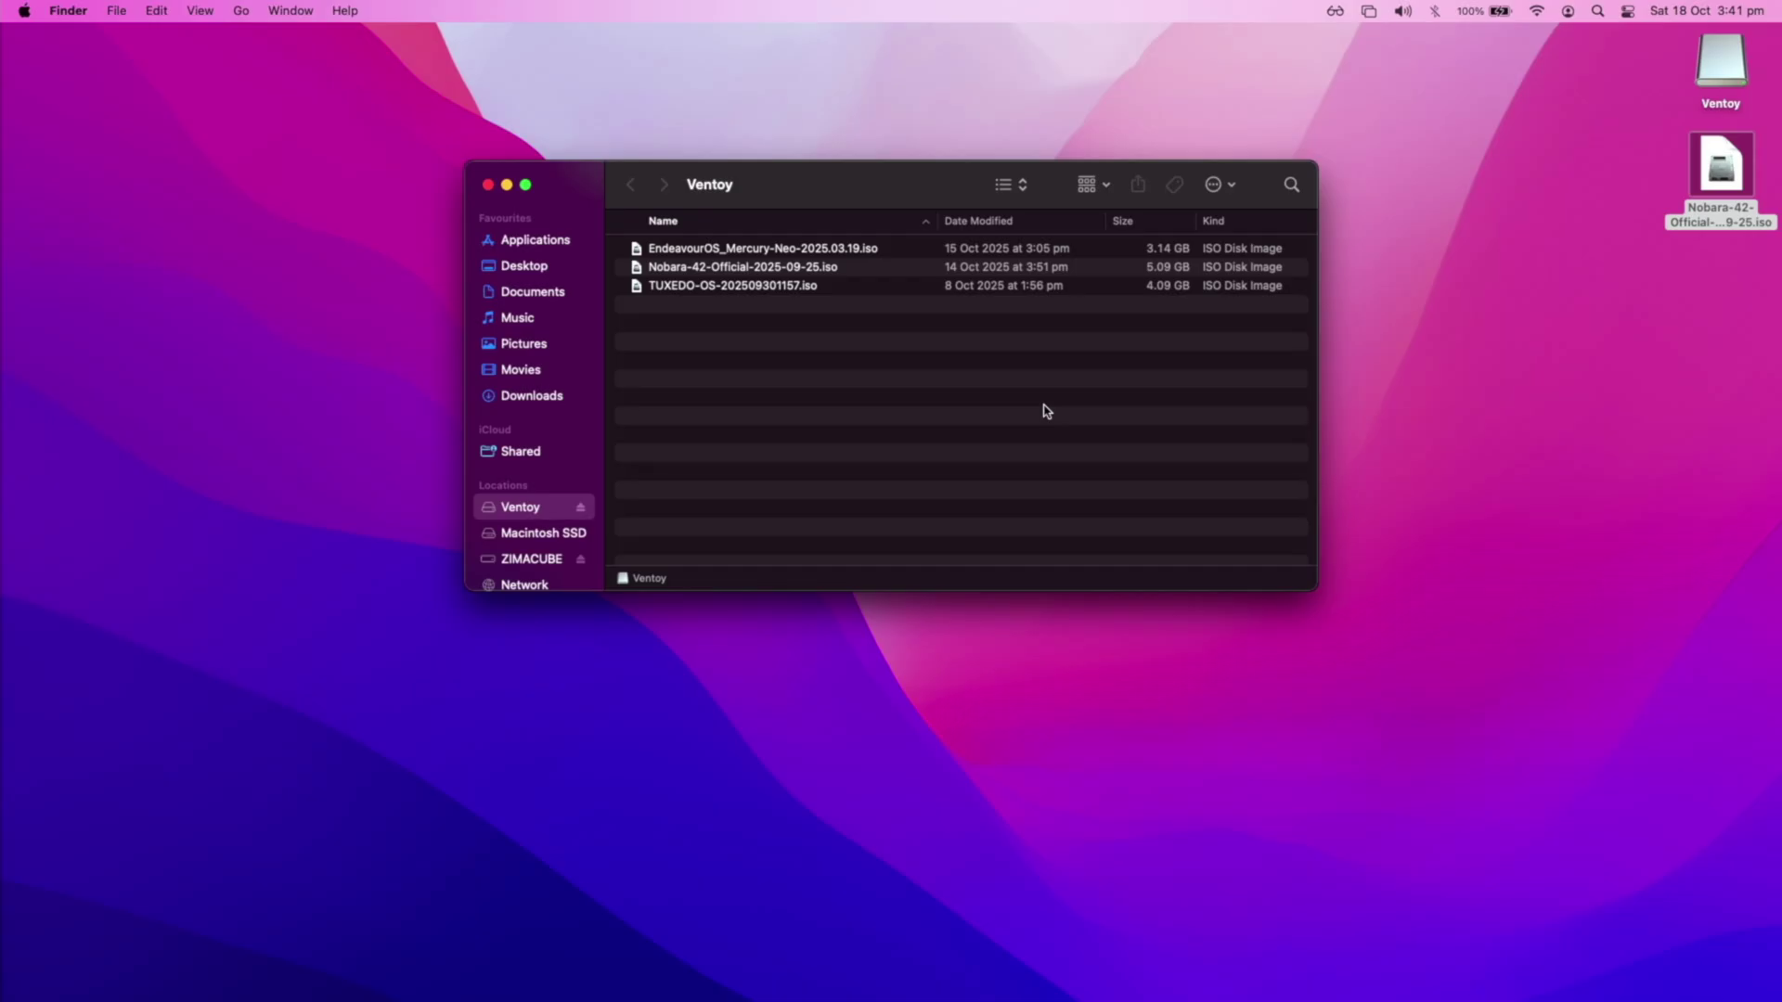
# Step: Eject the Ventoy USB drive from the Finder sidebar
pyautogui.click(581, 508)
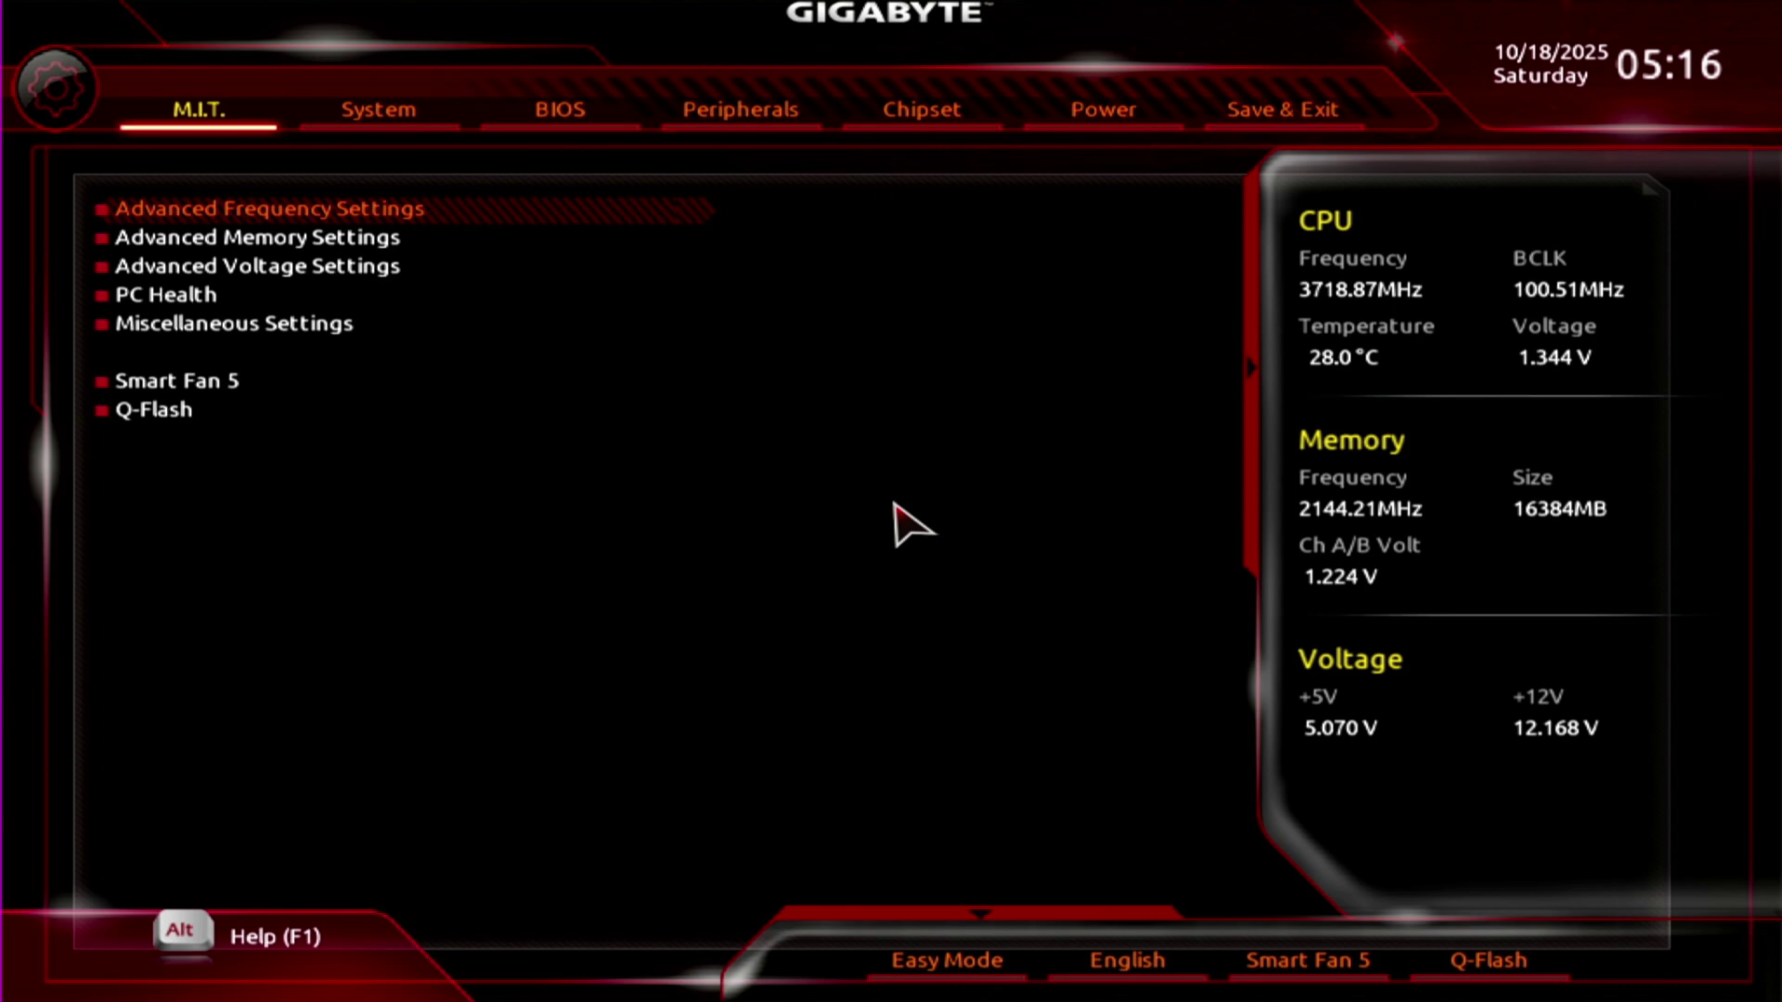
# Step: Under Save & Exit boot override, boot UEFI: Teclast CoolFlash 8.07, Partition 2
pyautogui.press('Right')
pyautogui.press('Right')
pyautogui.press('Right')
pyautogui.press('Right')
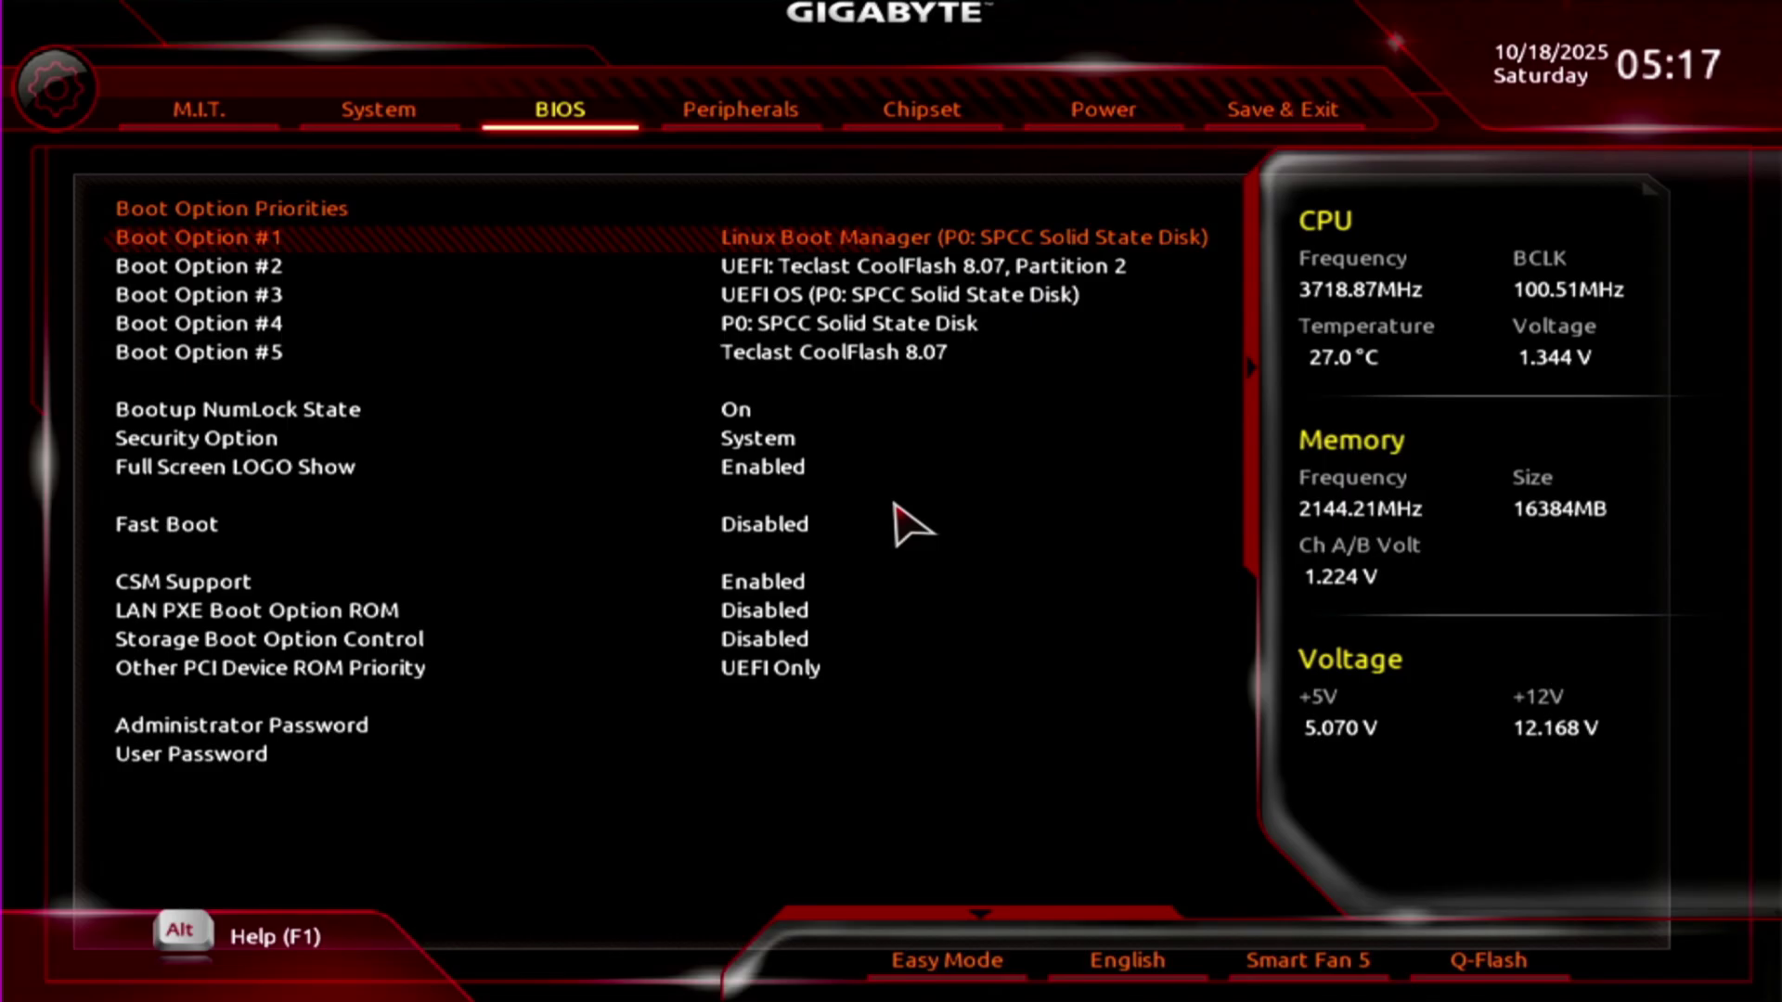
pyautogui.press('Right')
pyautogui.press('Right')
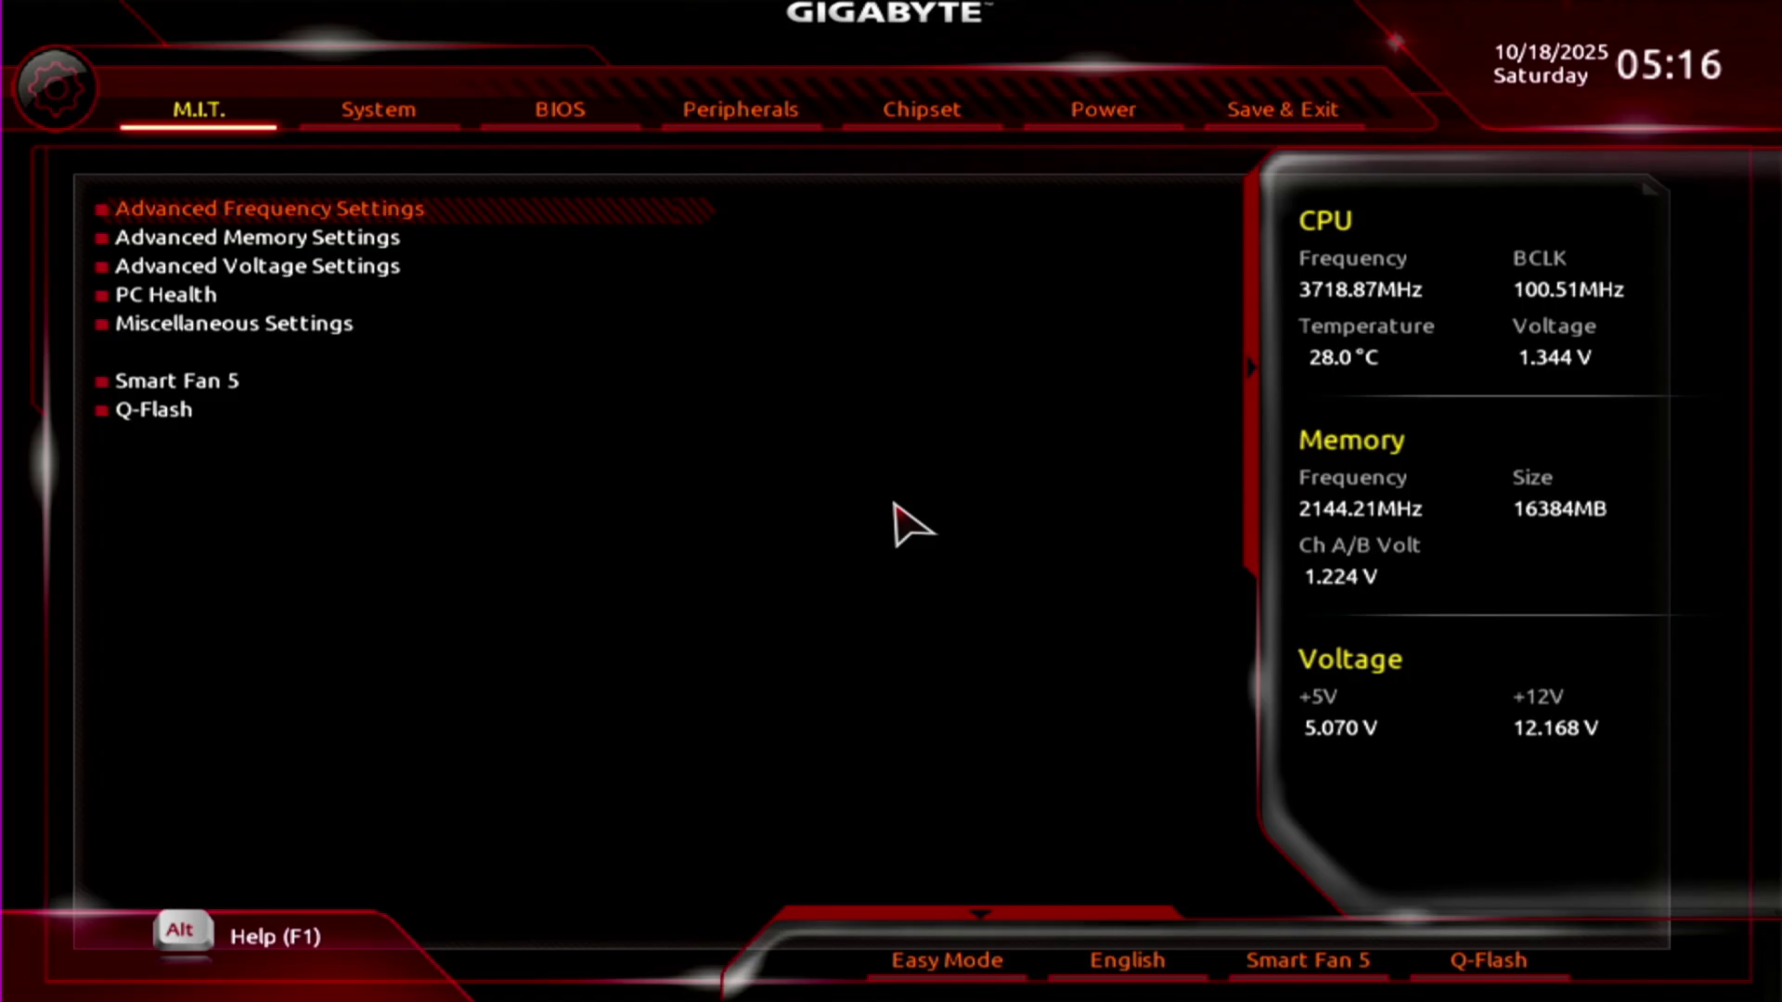
pyautogui.press('Right')
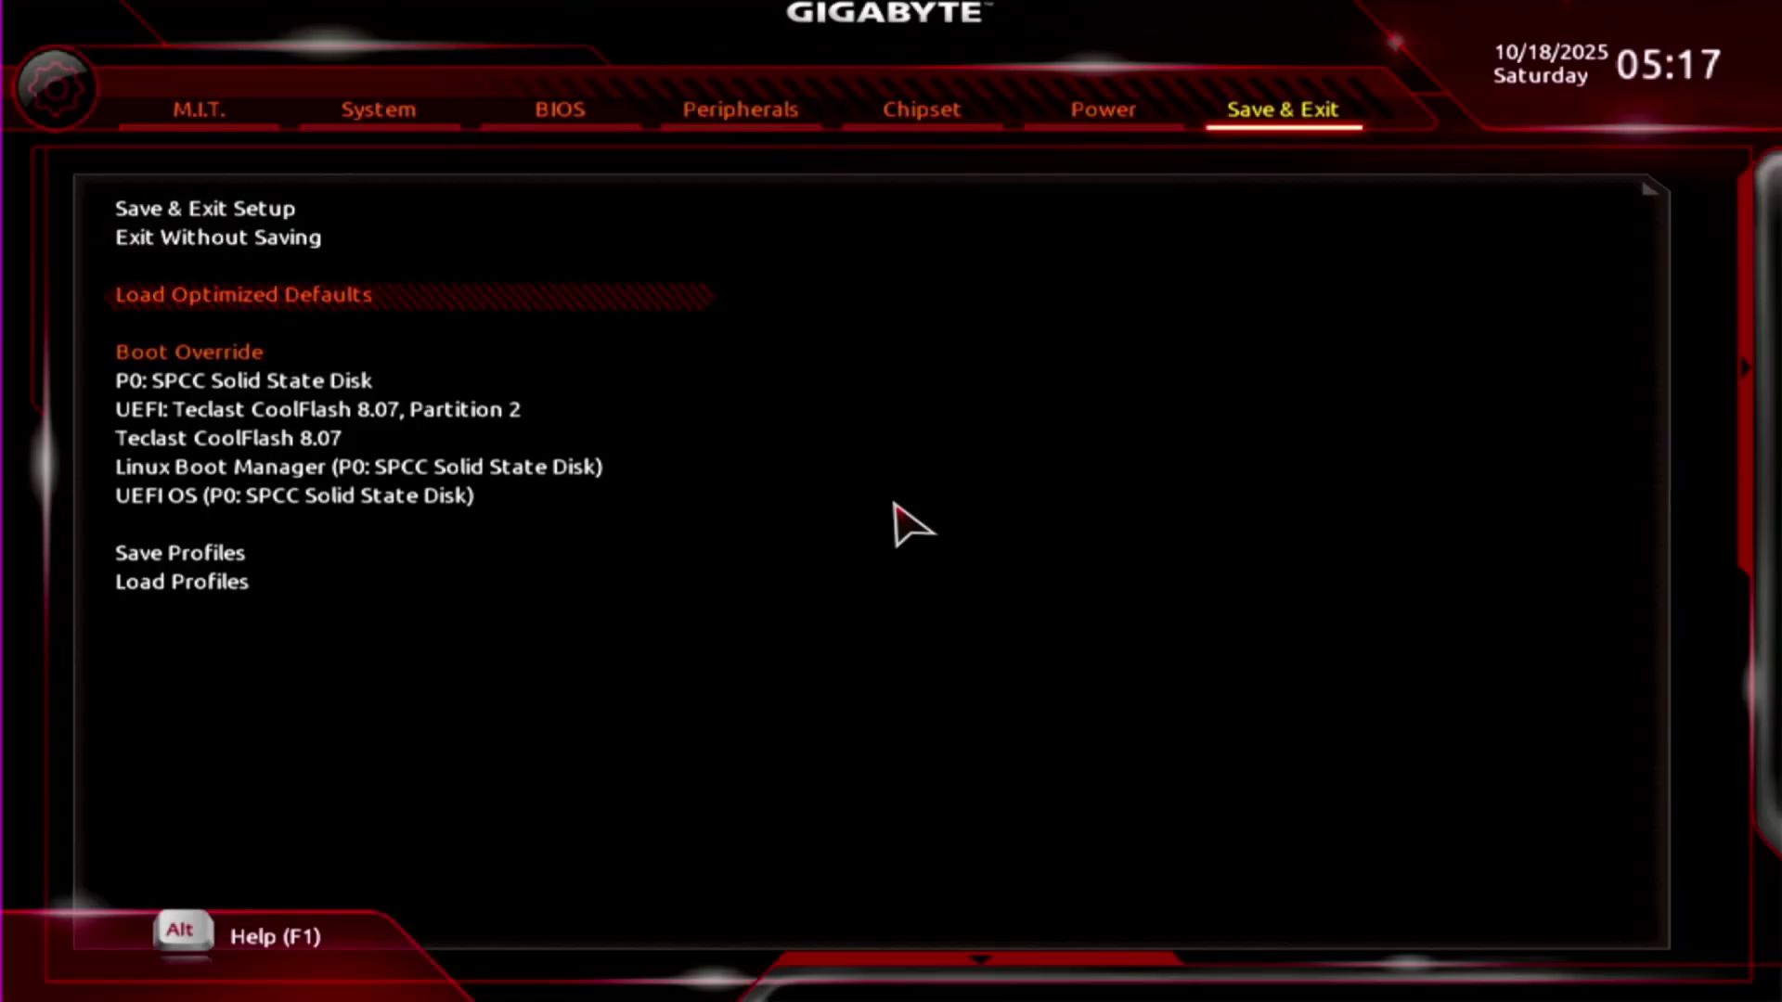
pyautogui.press('Down')
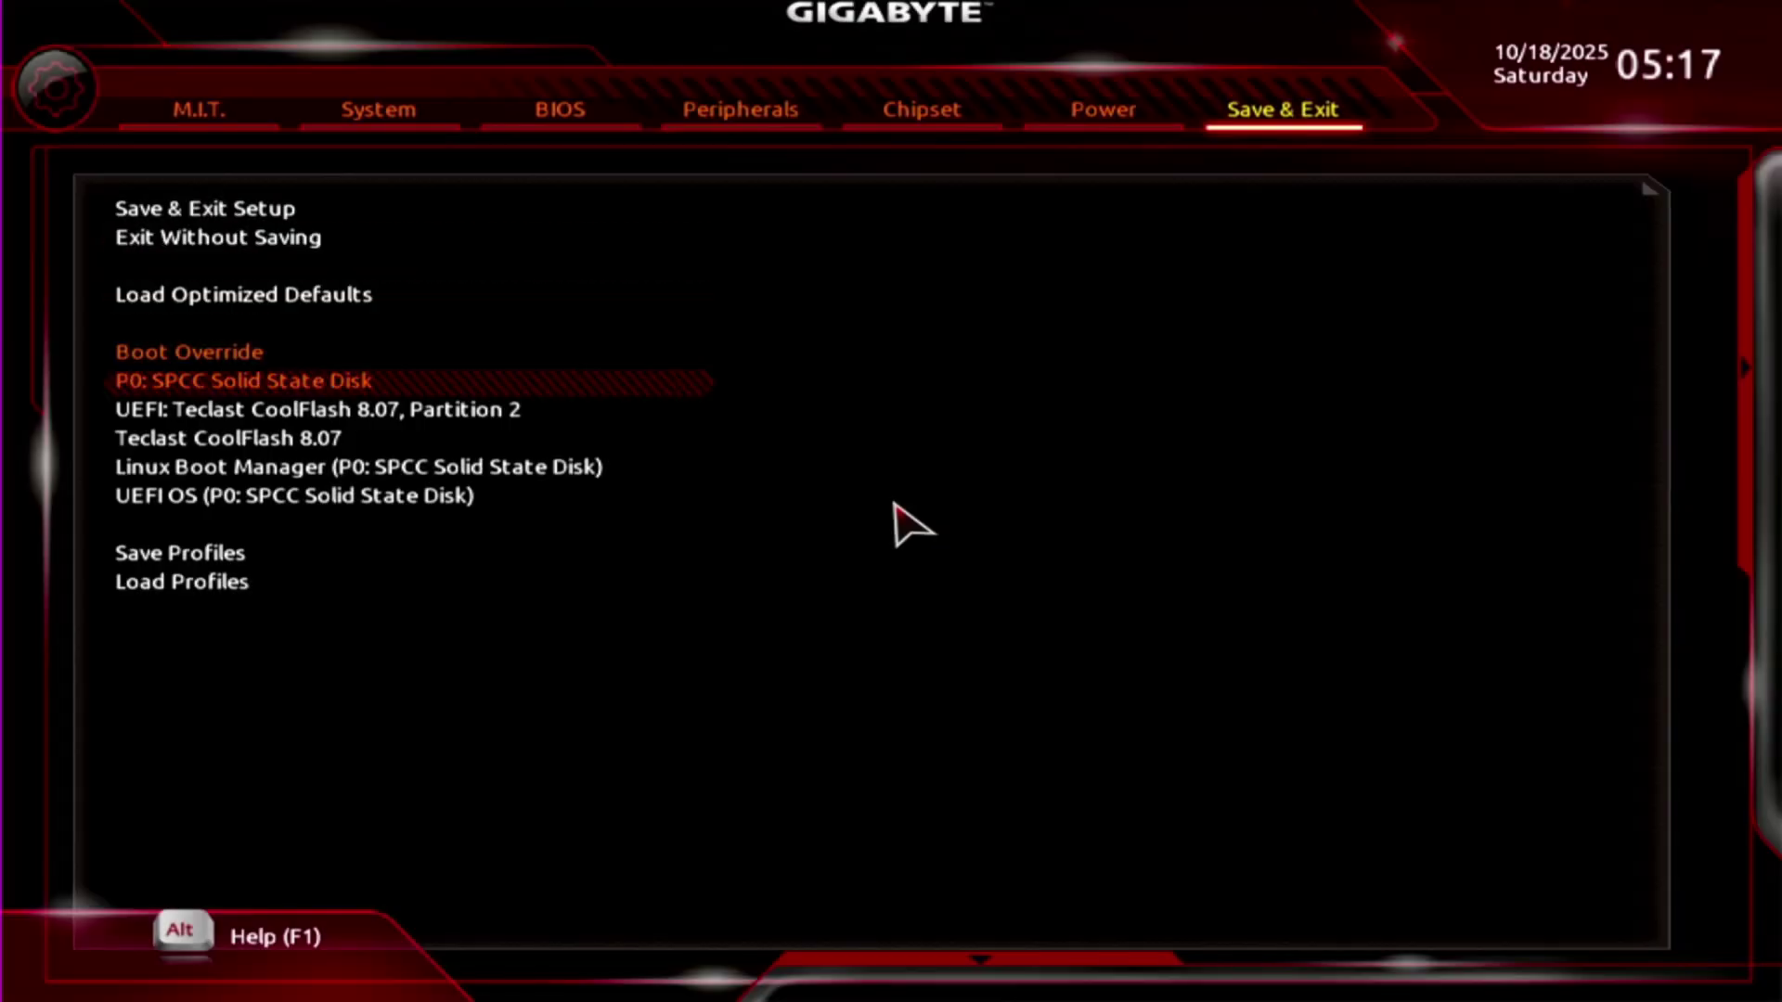
pyautogui.press('Down')
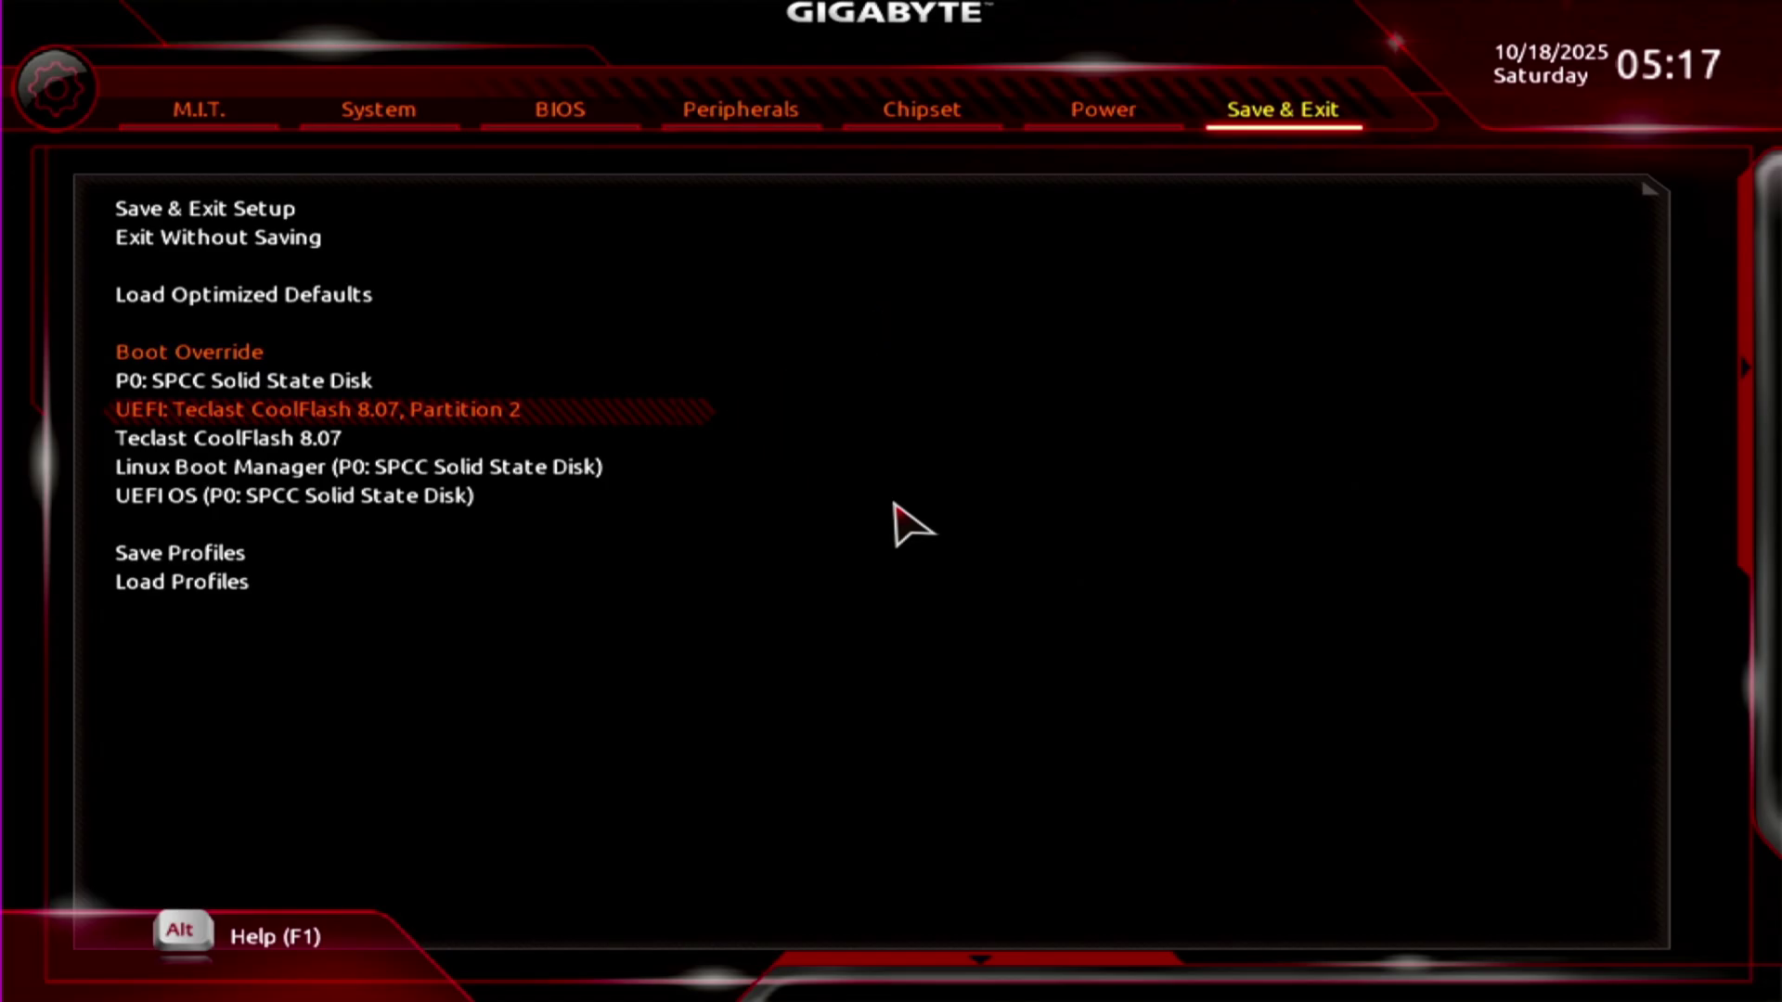
pyautogui.press('Return')
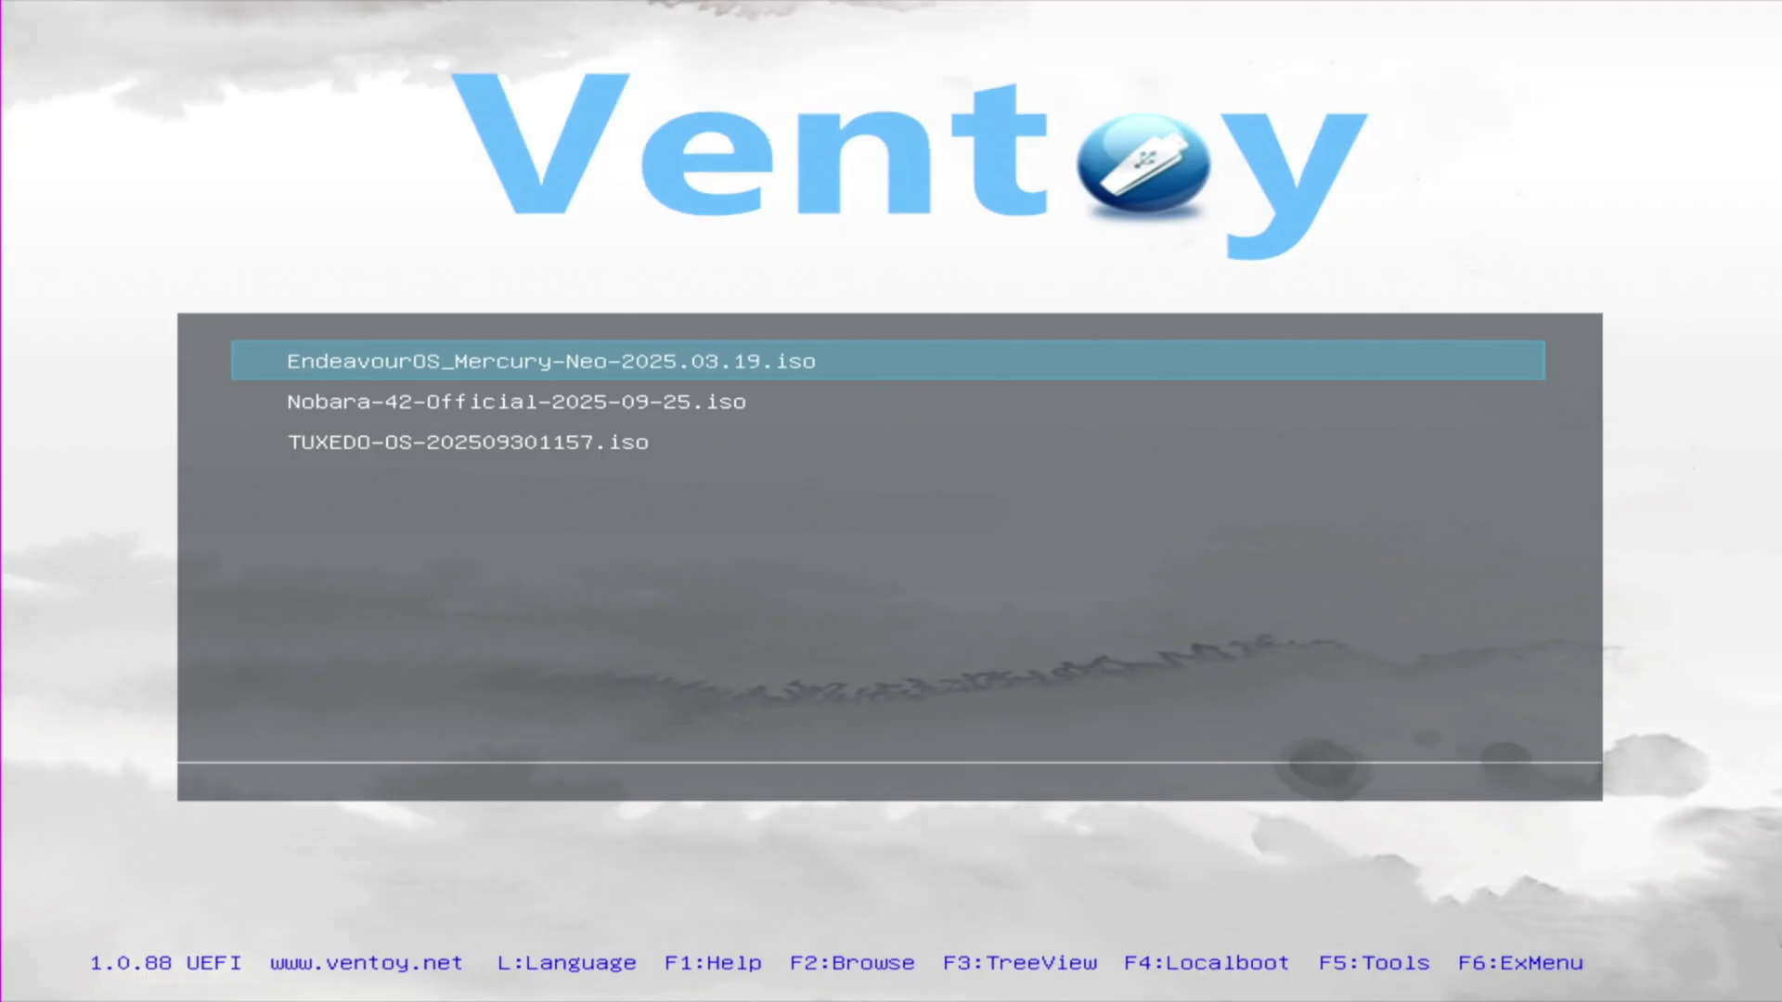
# Step: Select Nobara-42-Official-2025-09-25.iso in Ventoy and boot it in normal mode
pyautogui.press('Down')
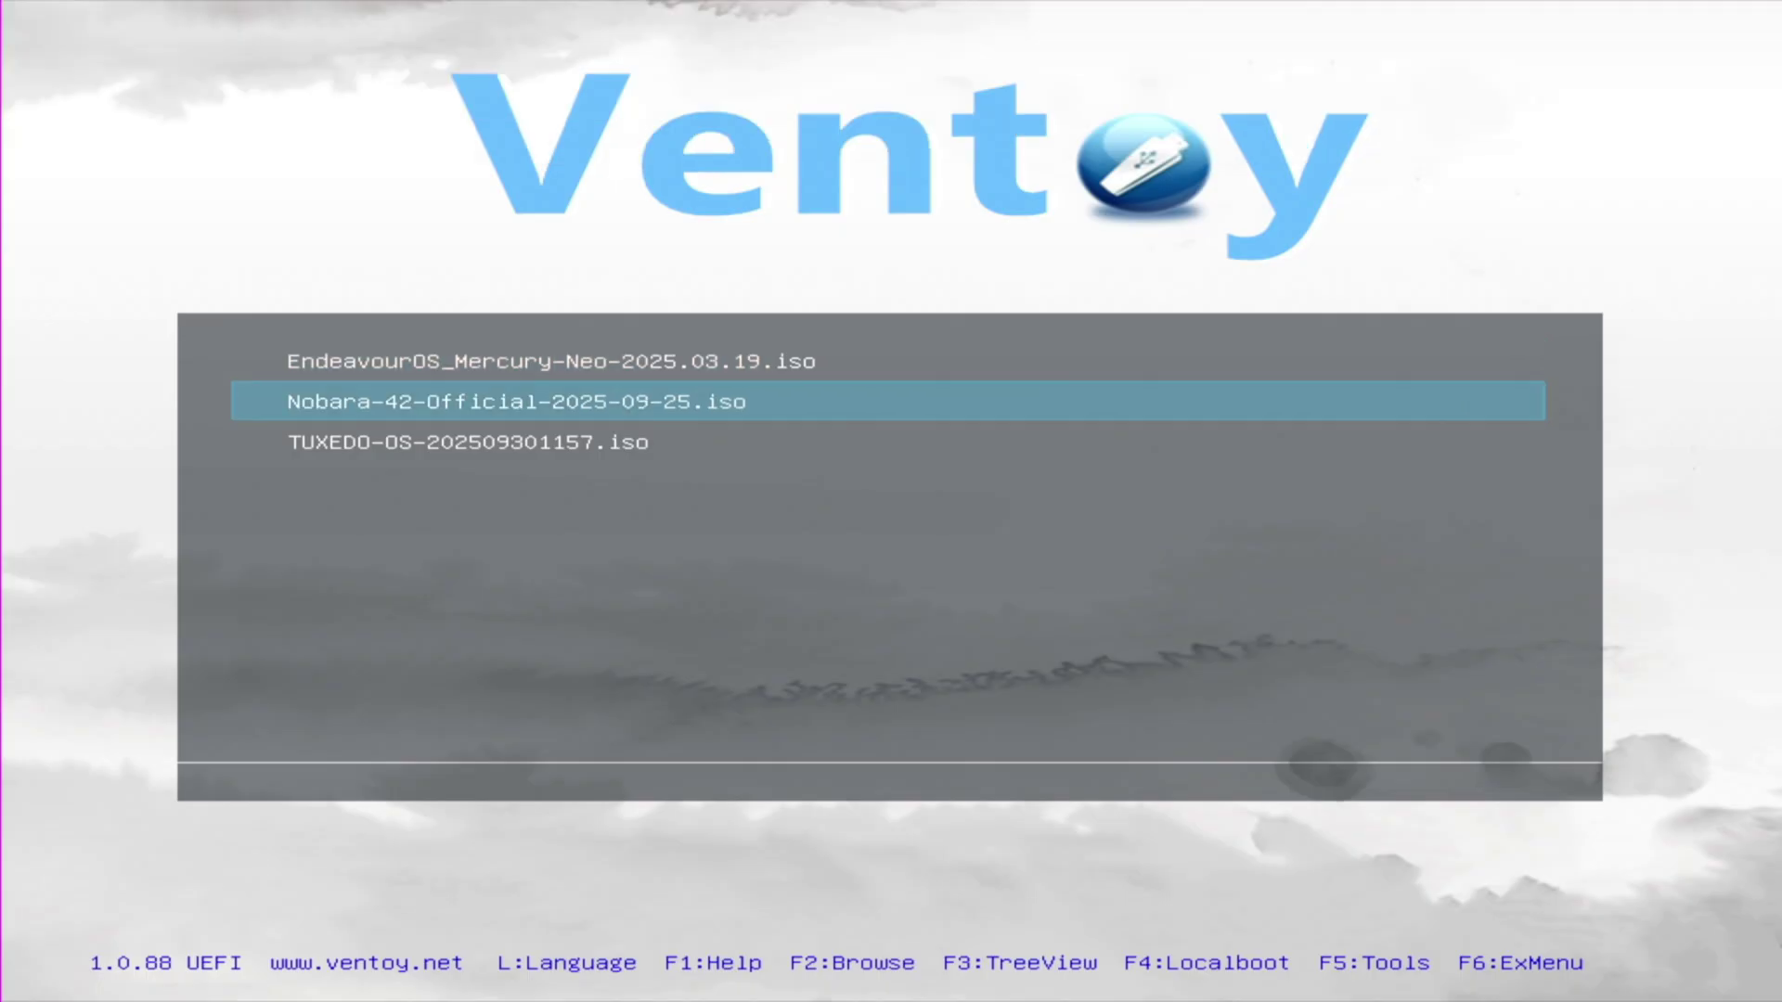
pyautogui.press('Return')
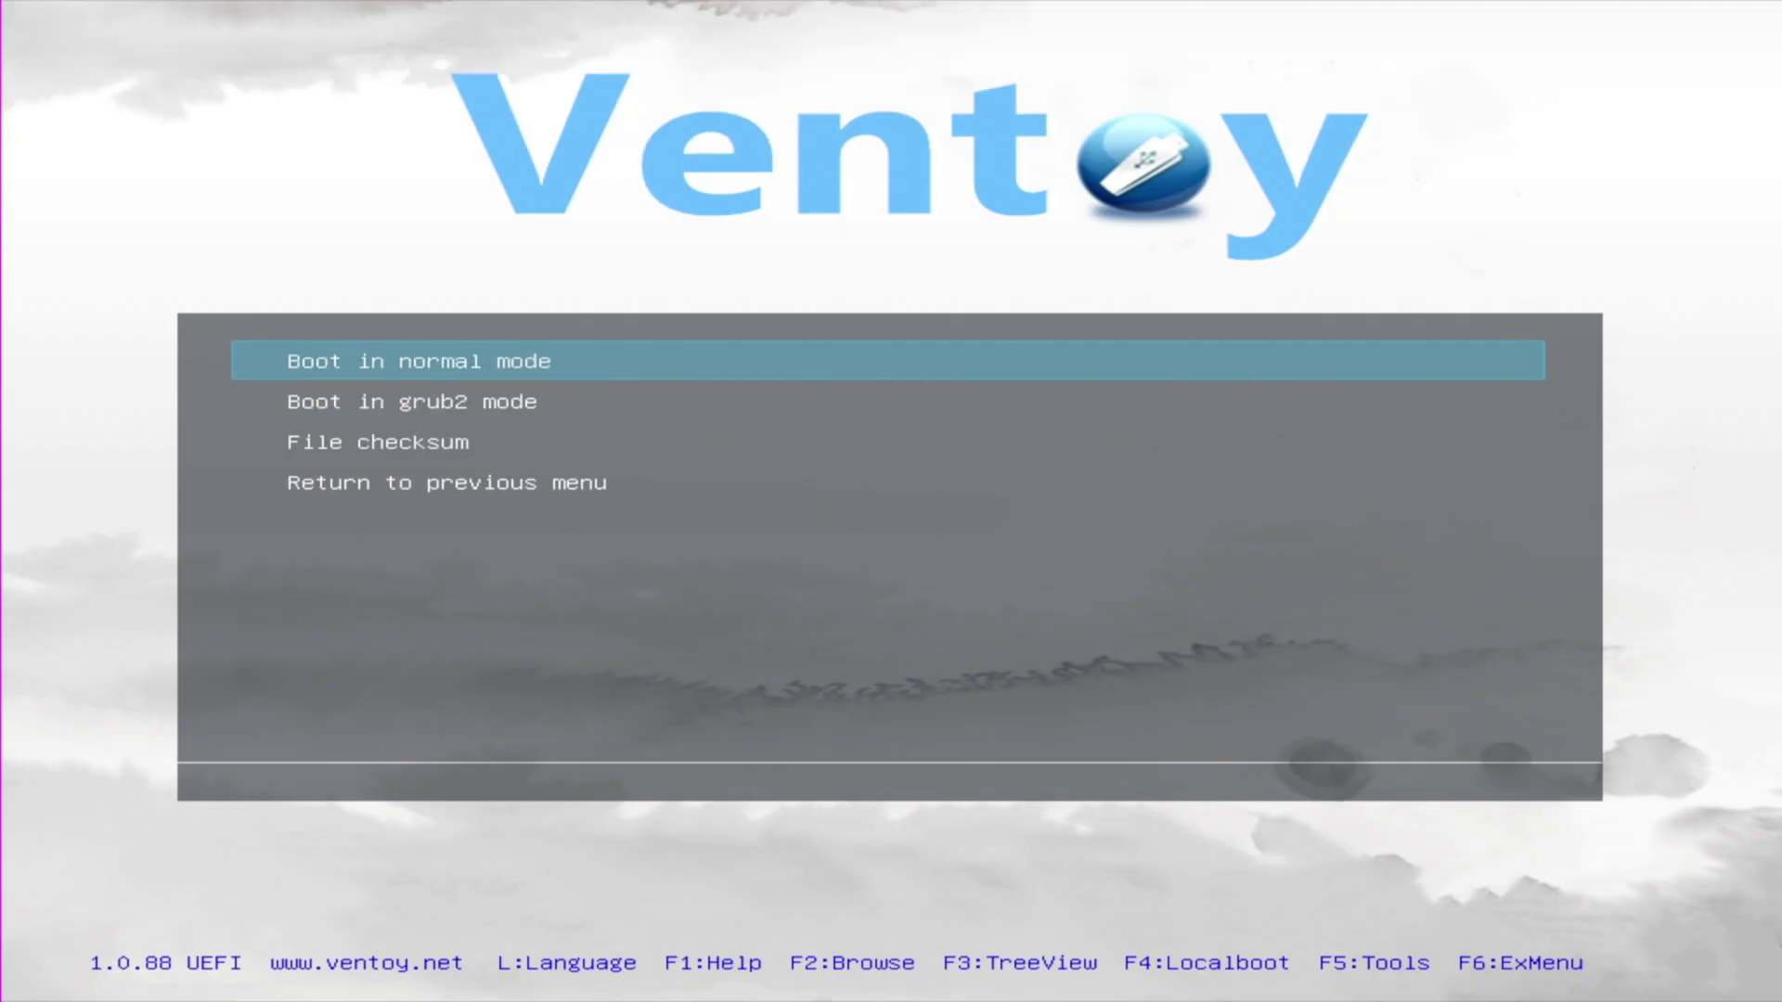
pyautogui.press('Return')
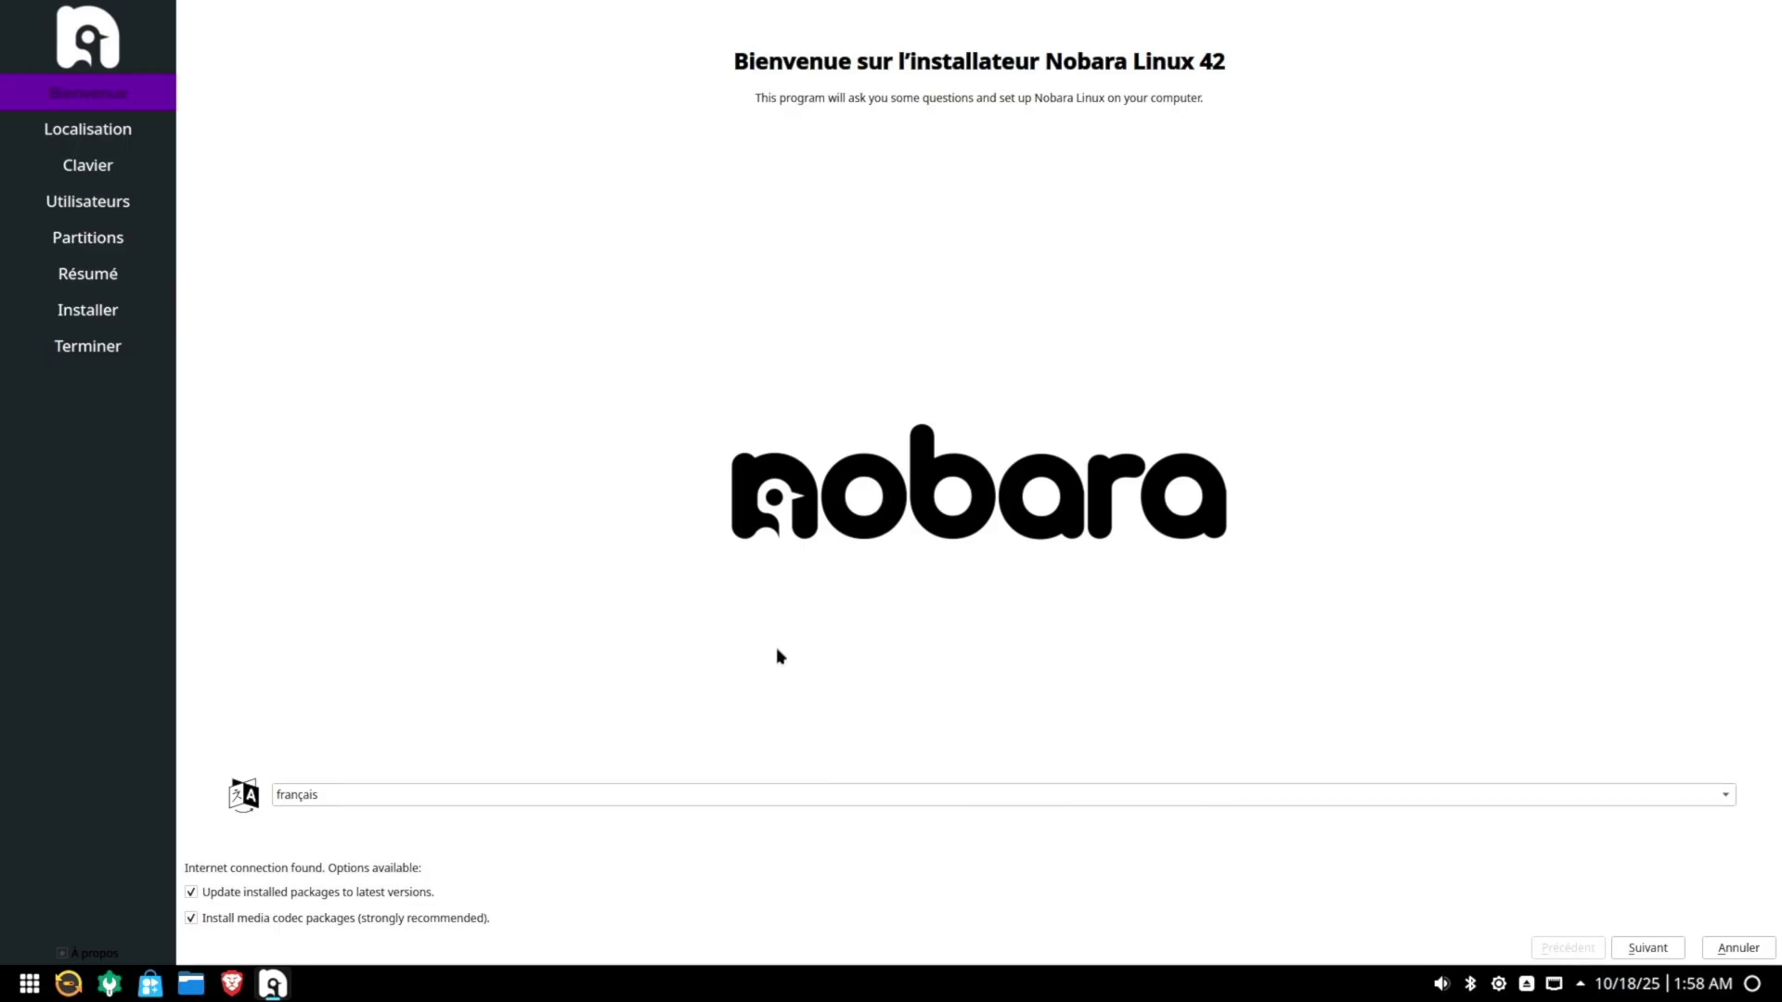
# Step: Switch to American English, then accept Europe/Paris time zone and English (US) keyboard
pyautogui.click(841, 800)
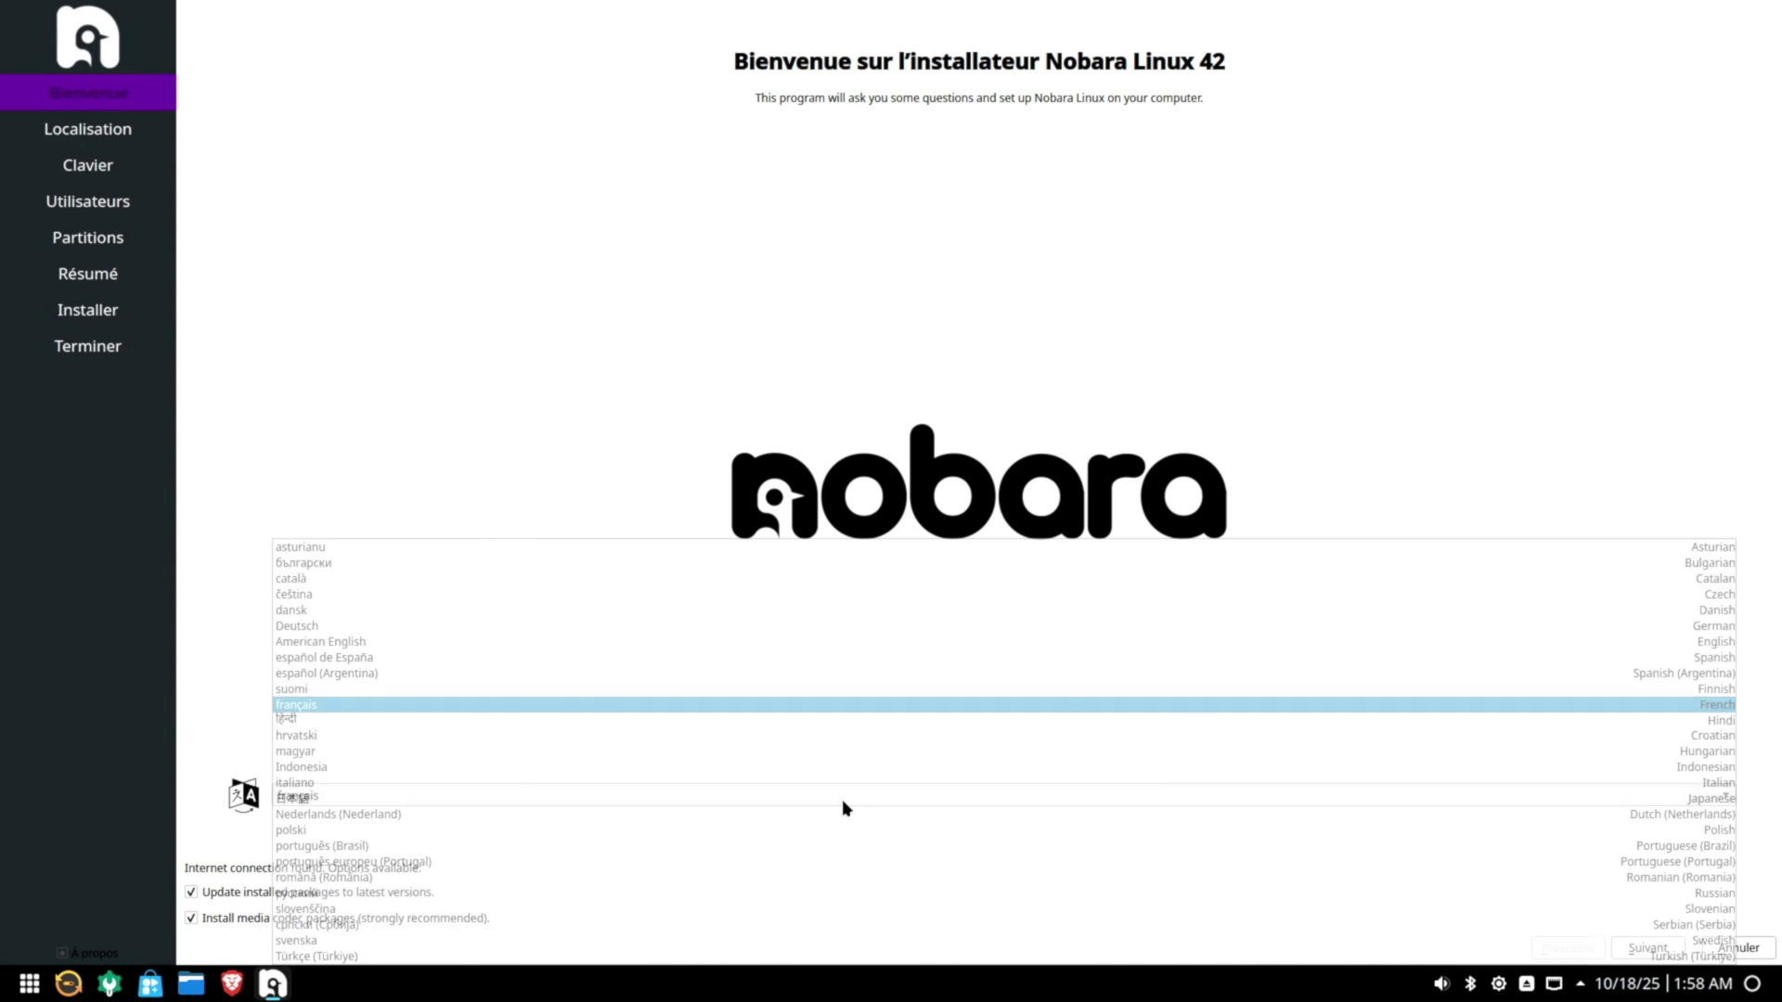
pyautogui.click(414, 643)
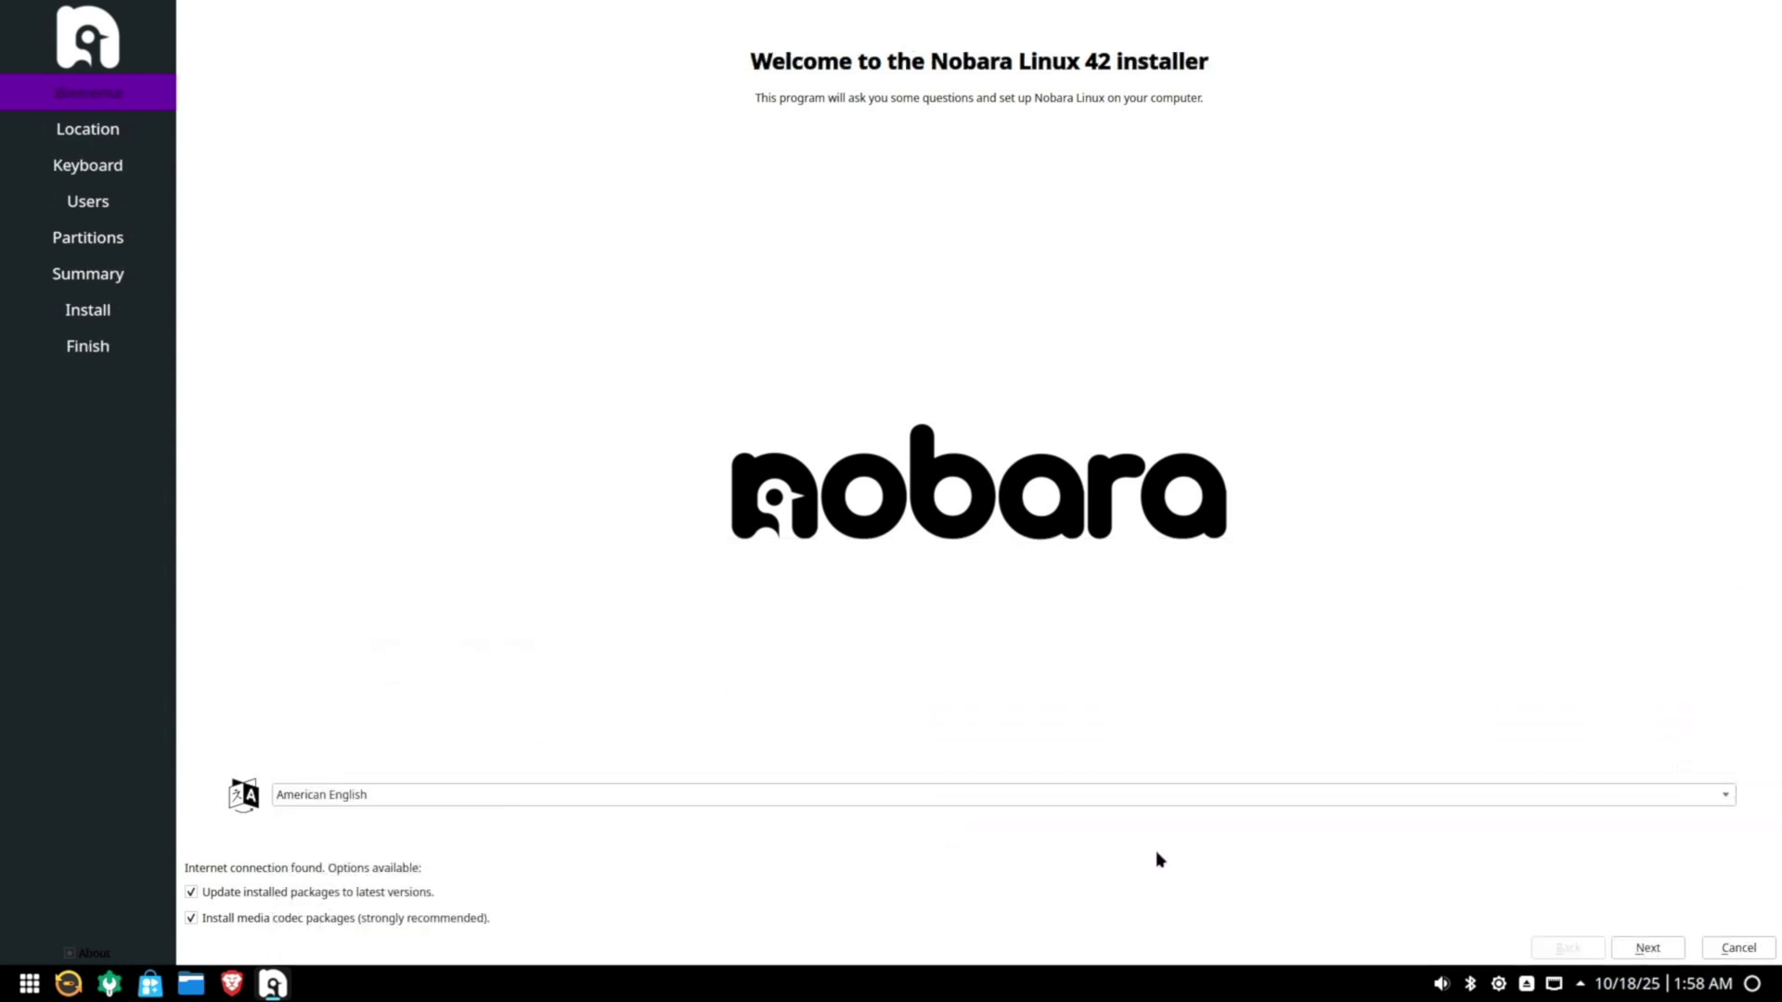
pyautogui.click(1642, 949)
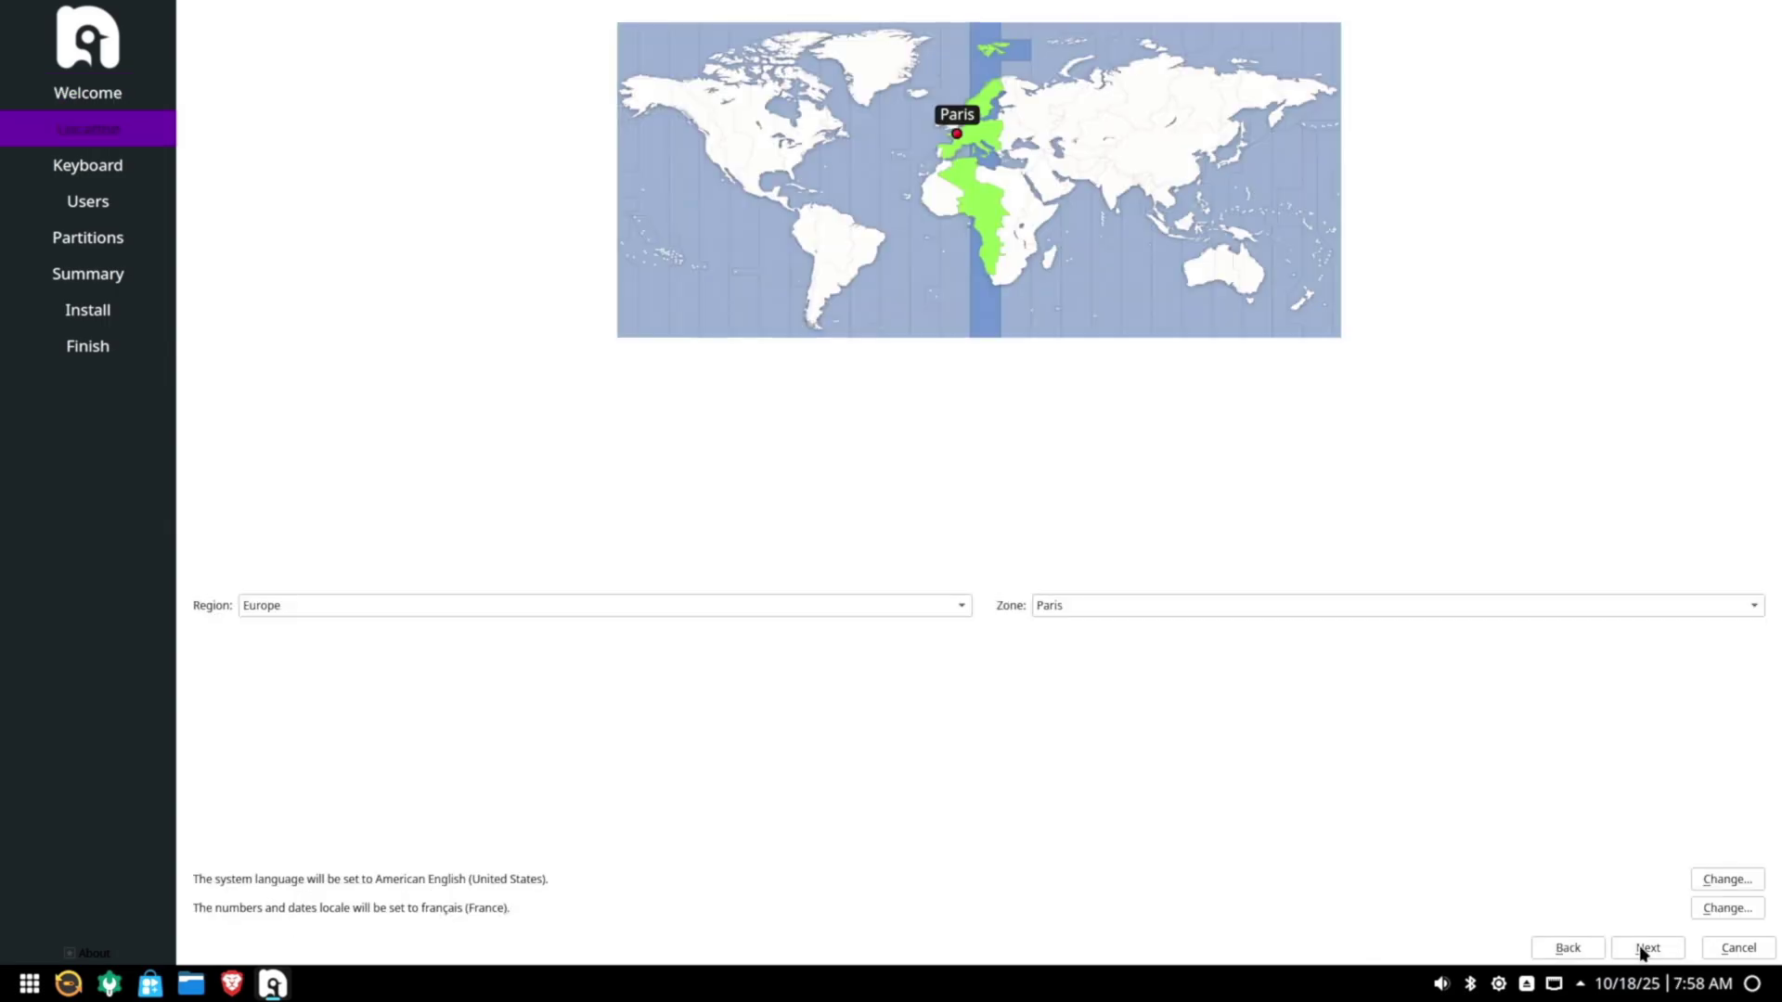
pyautogui.click(1643, 950)
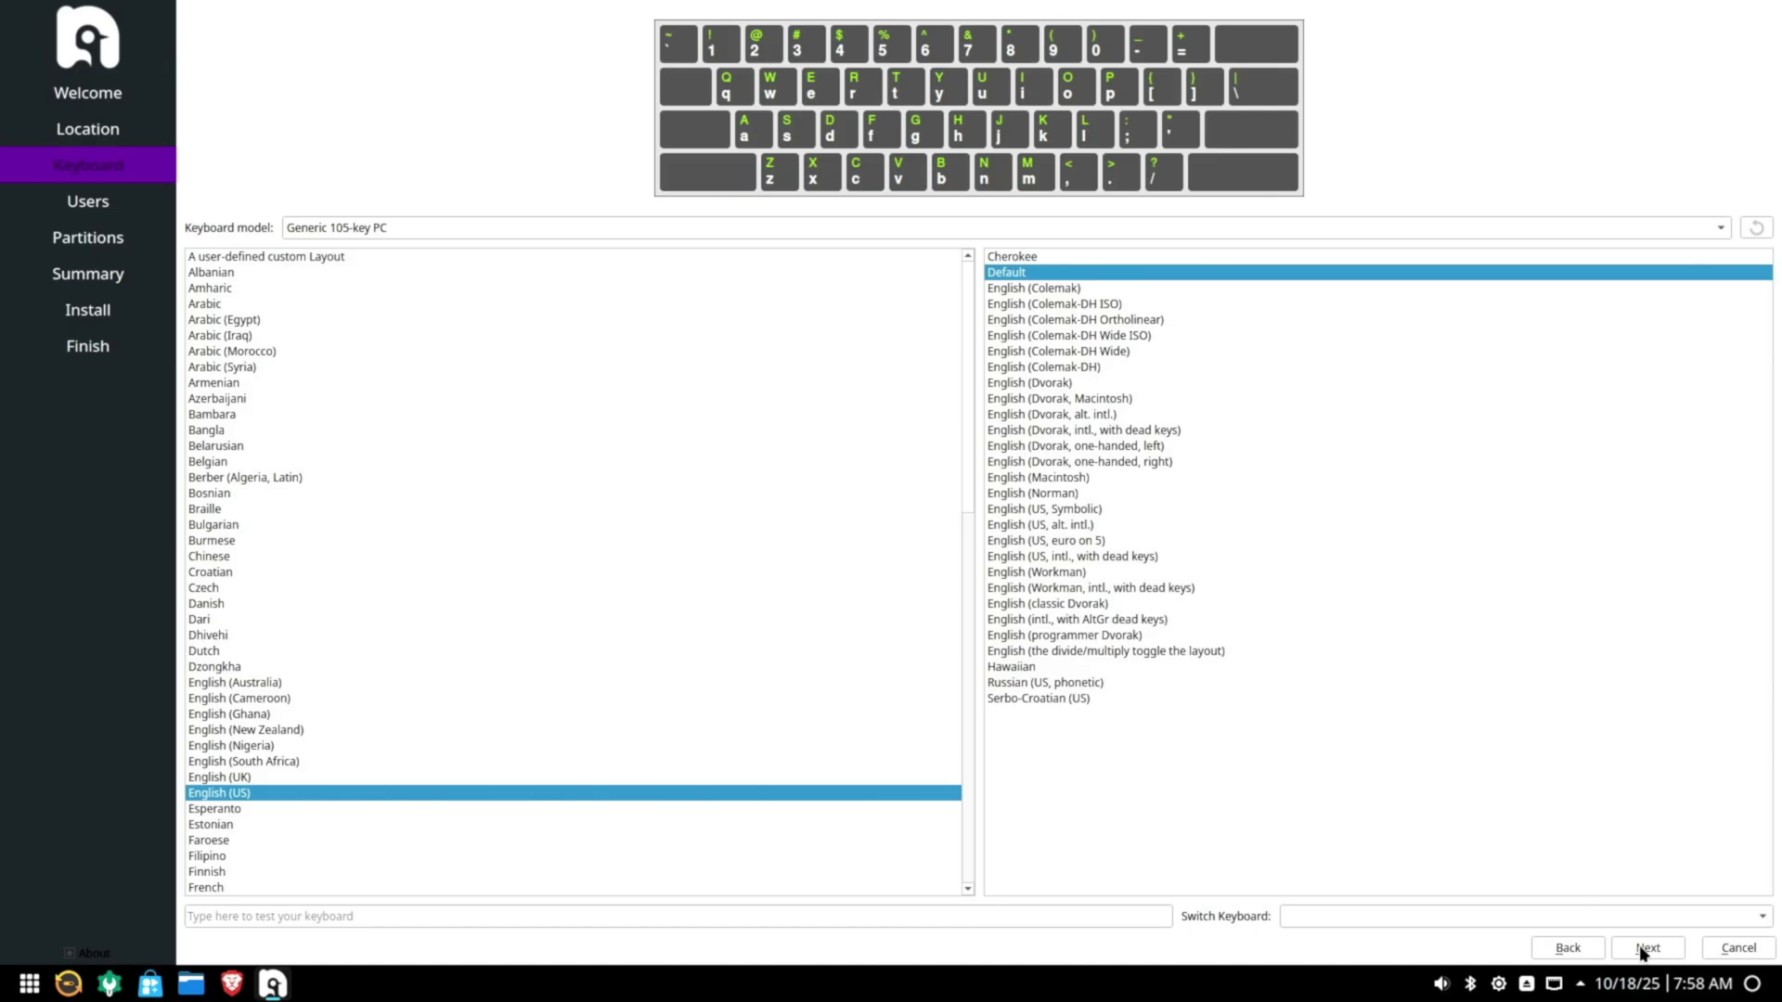
pyautogui.click(1643, 949)
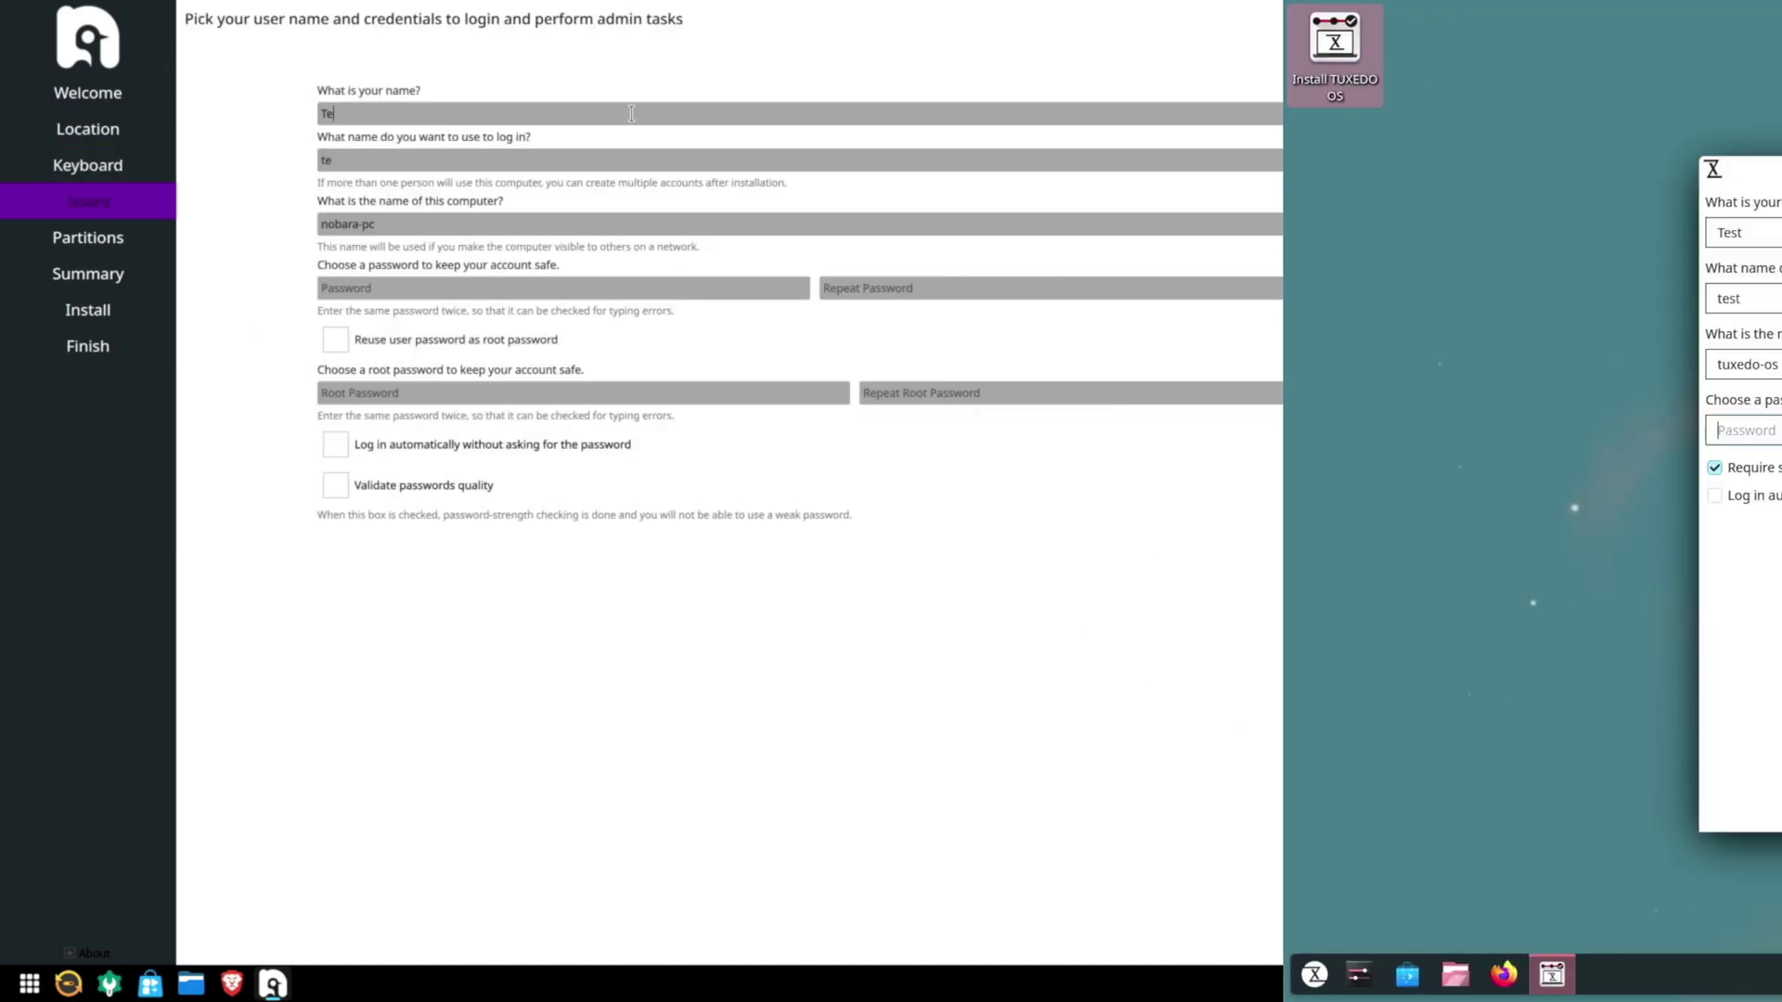
# Step: Enter the user password, reuse it for root, and enable automatic login
pyautogui.write('********')
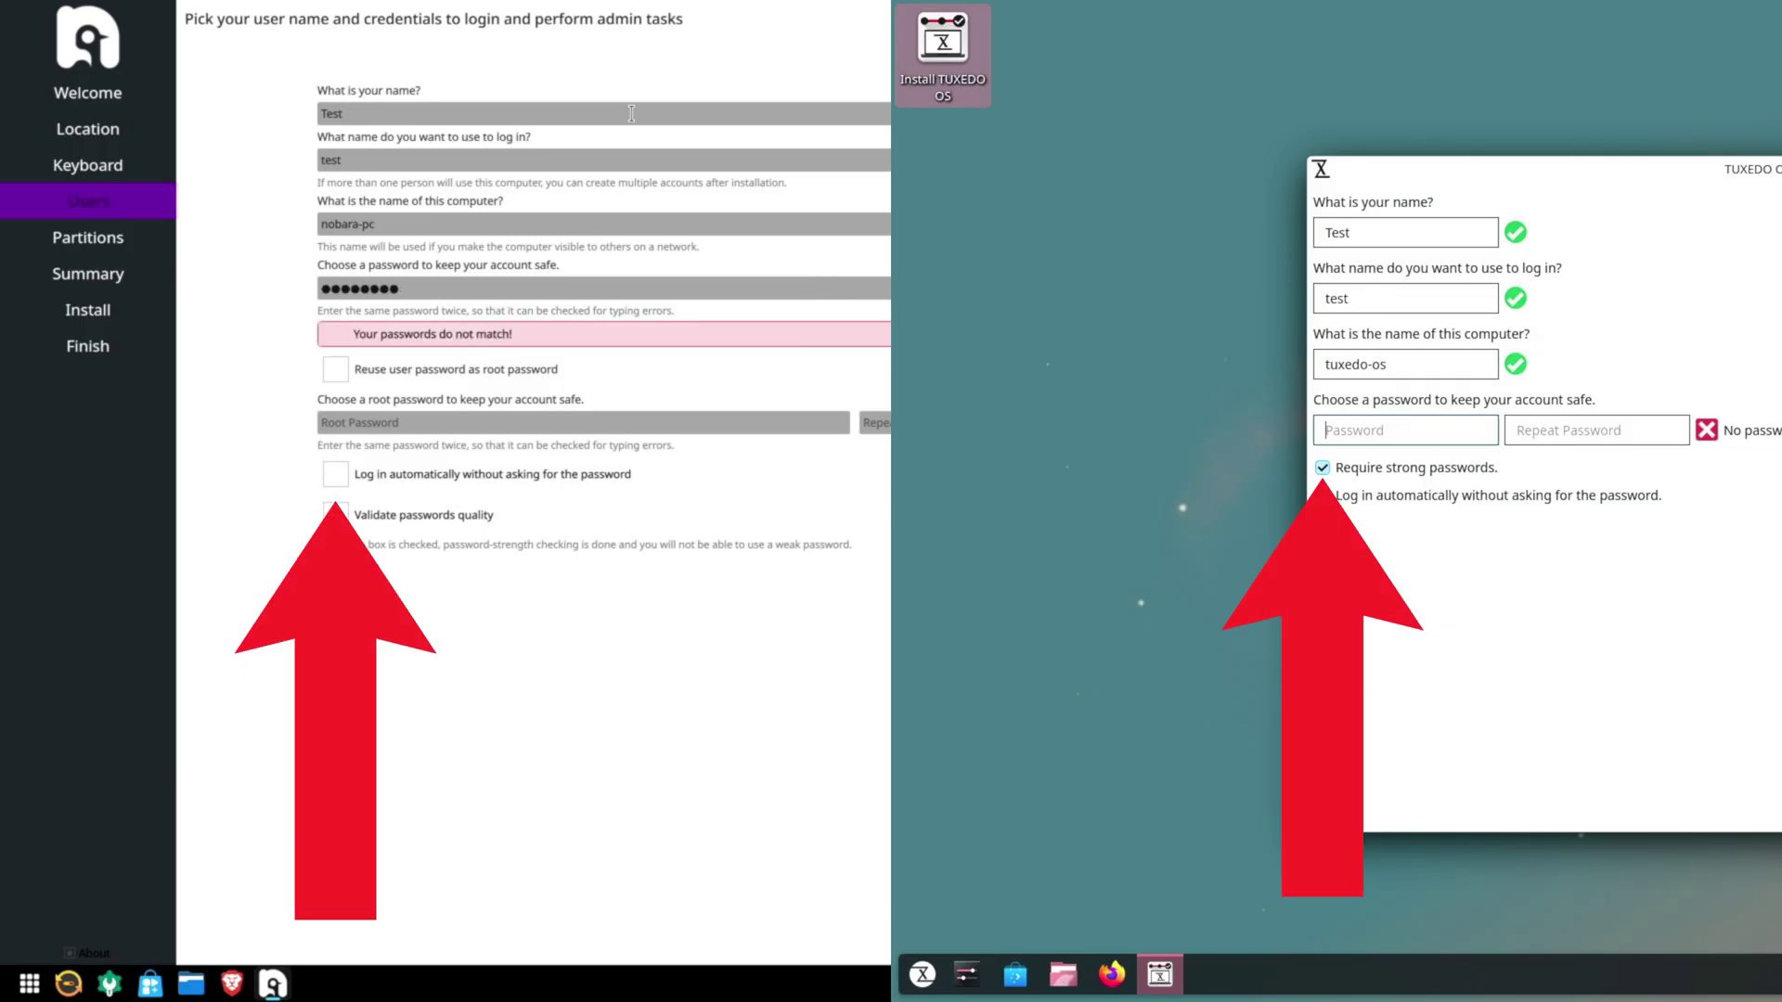
pyautogui.click(335, 372)
pyautogui.click(336, 427)
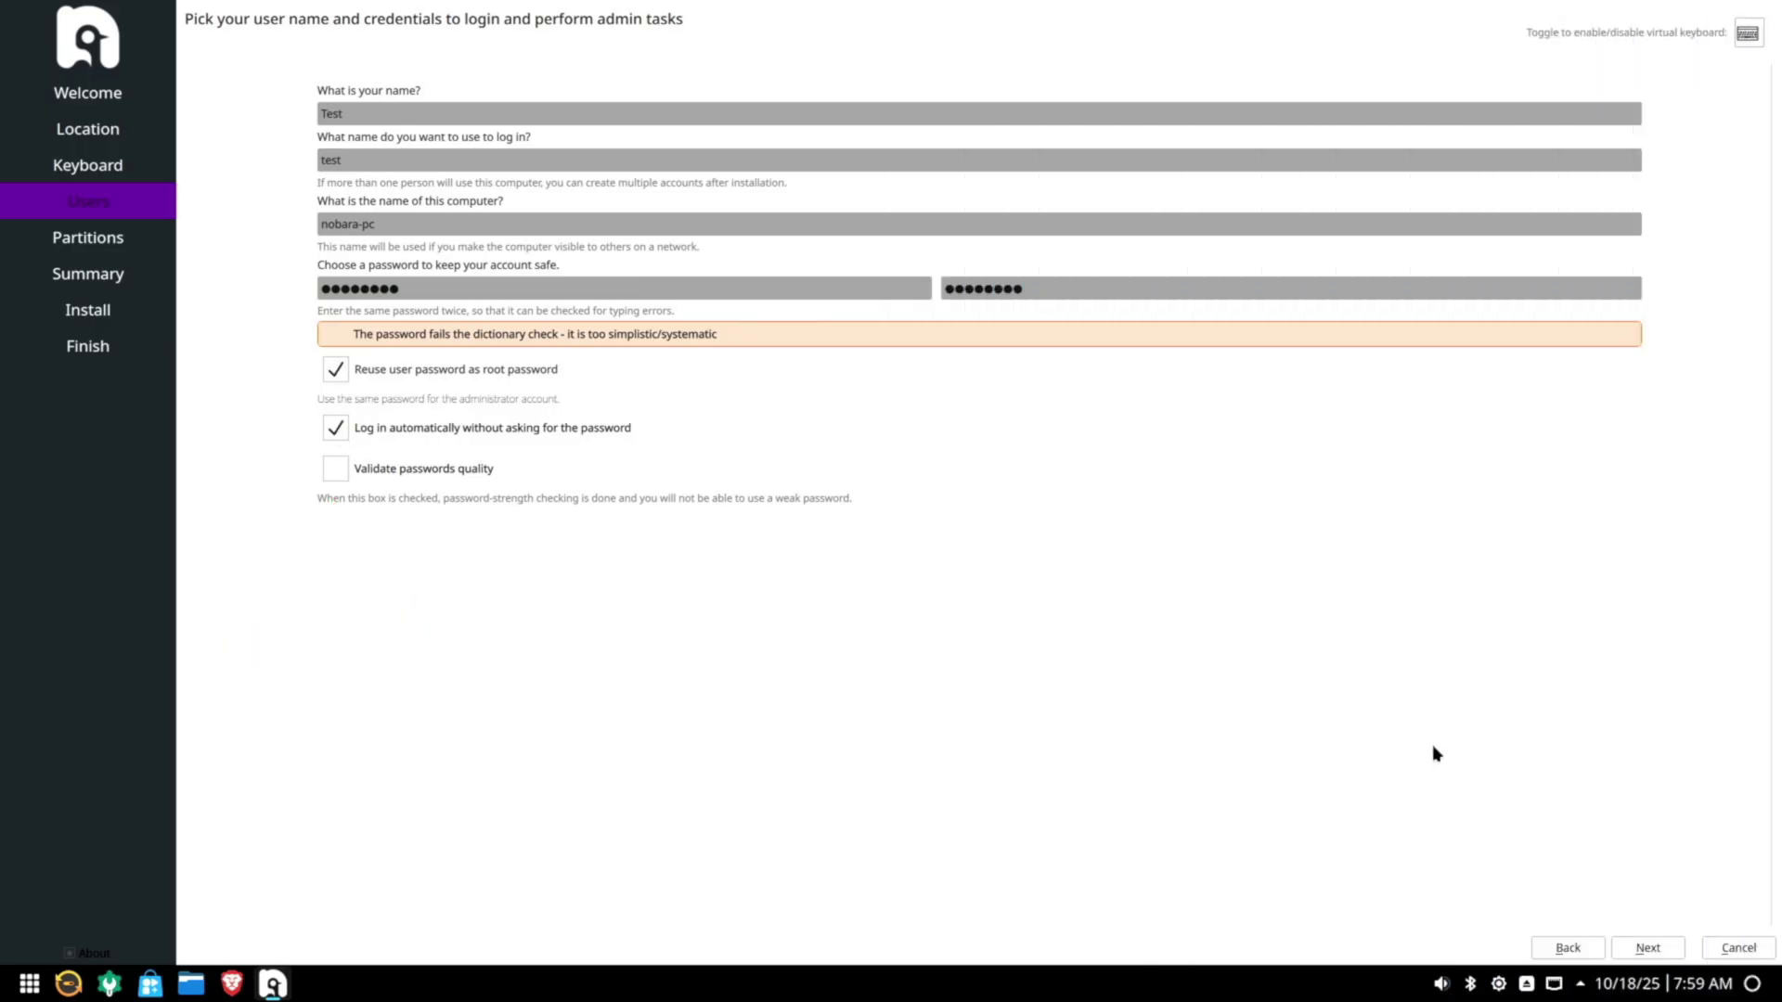
pyautogui.click(1646, 952)
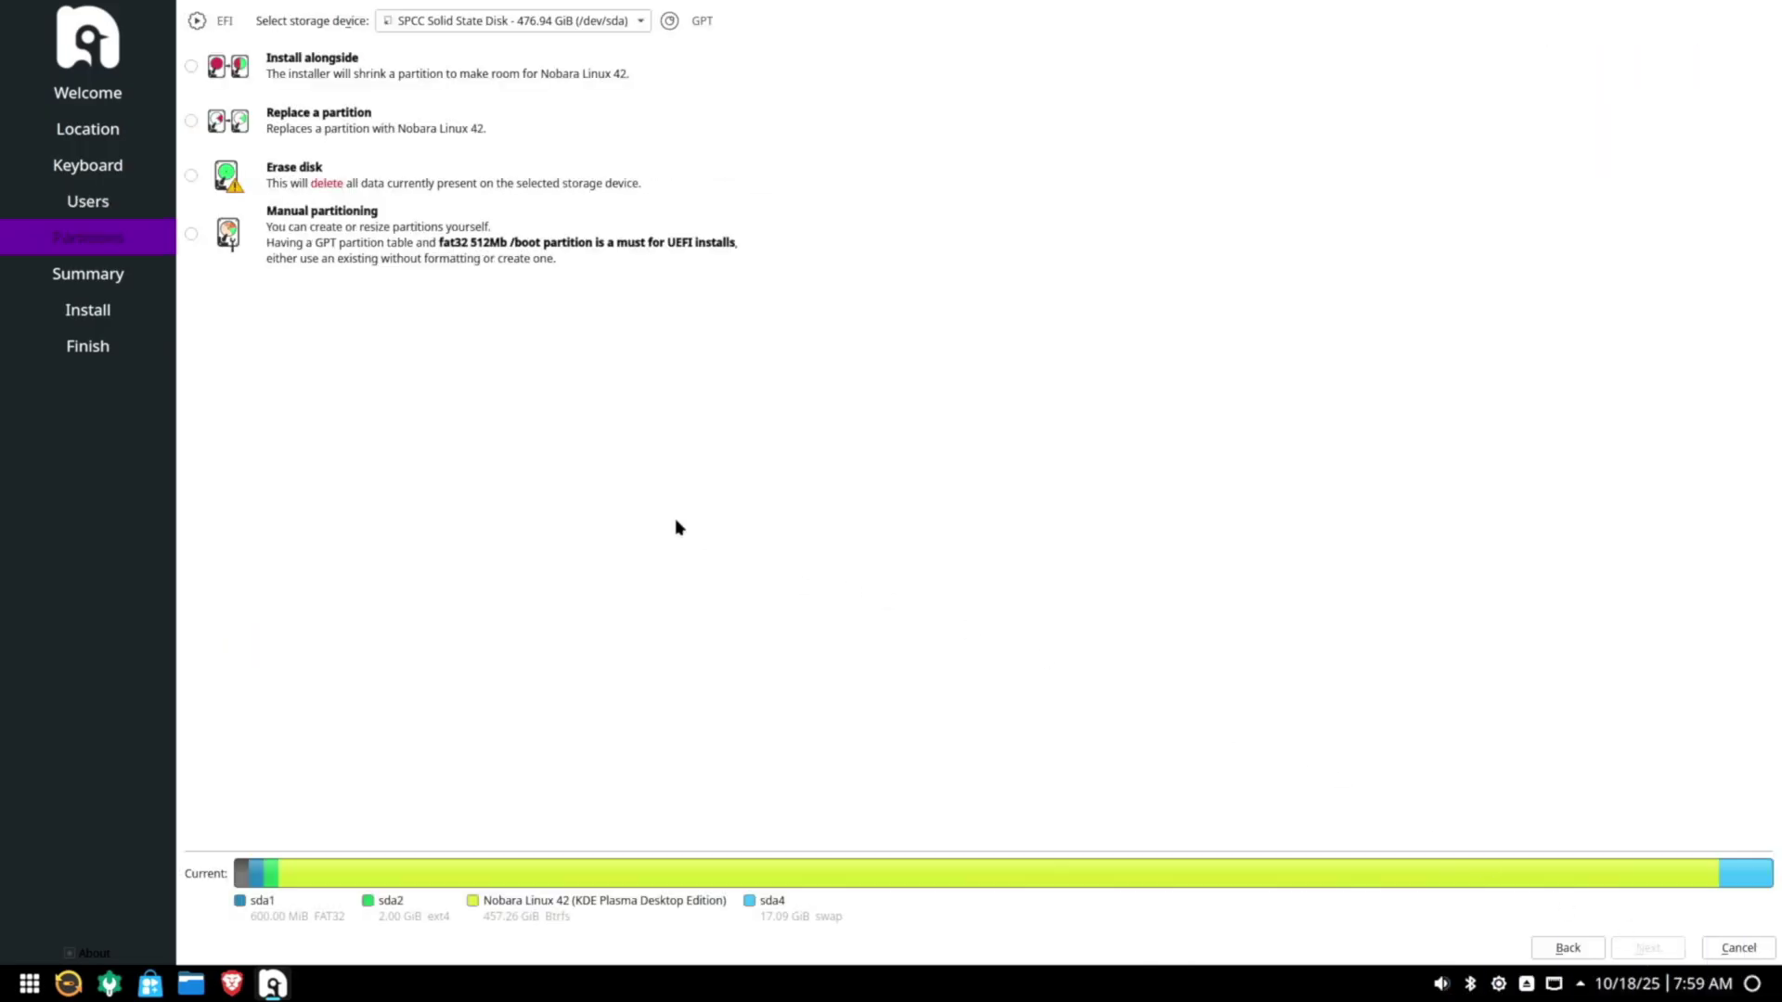
# Step: Choose Erase disk, pass the Summary, and request the installation
pyautogui.click(192, 175)
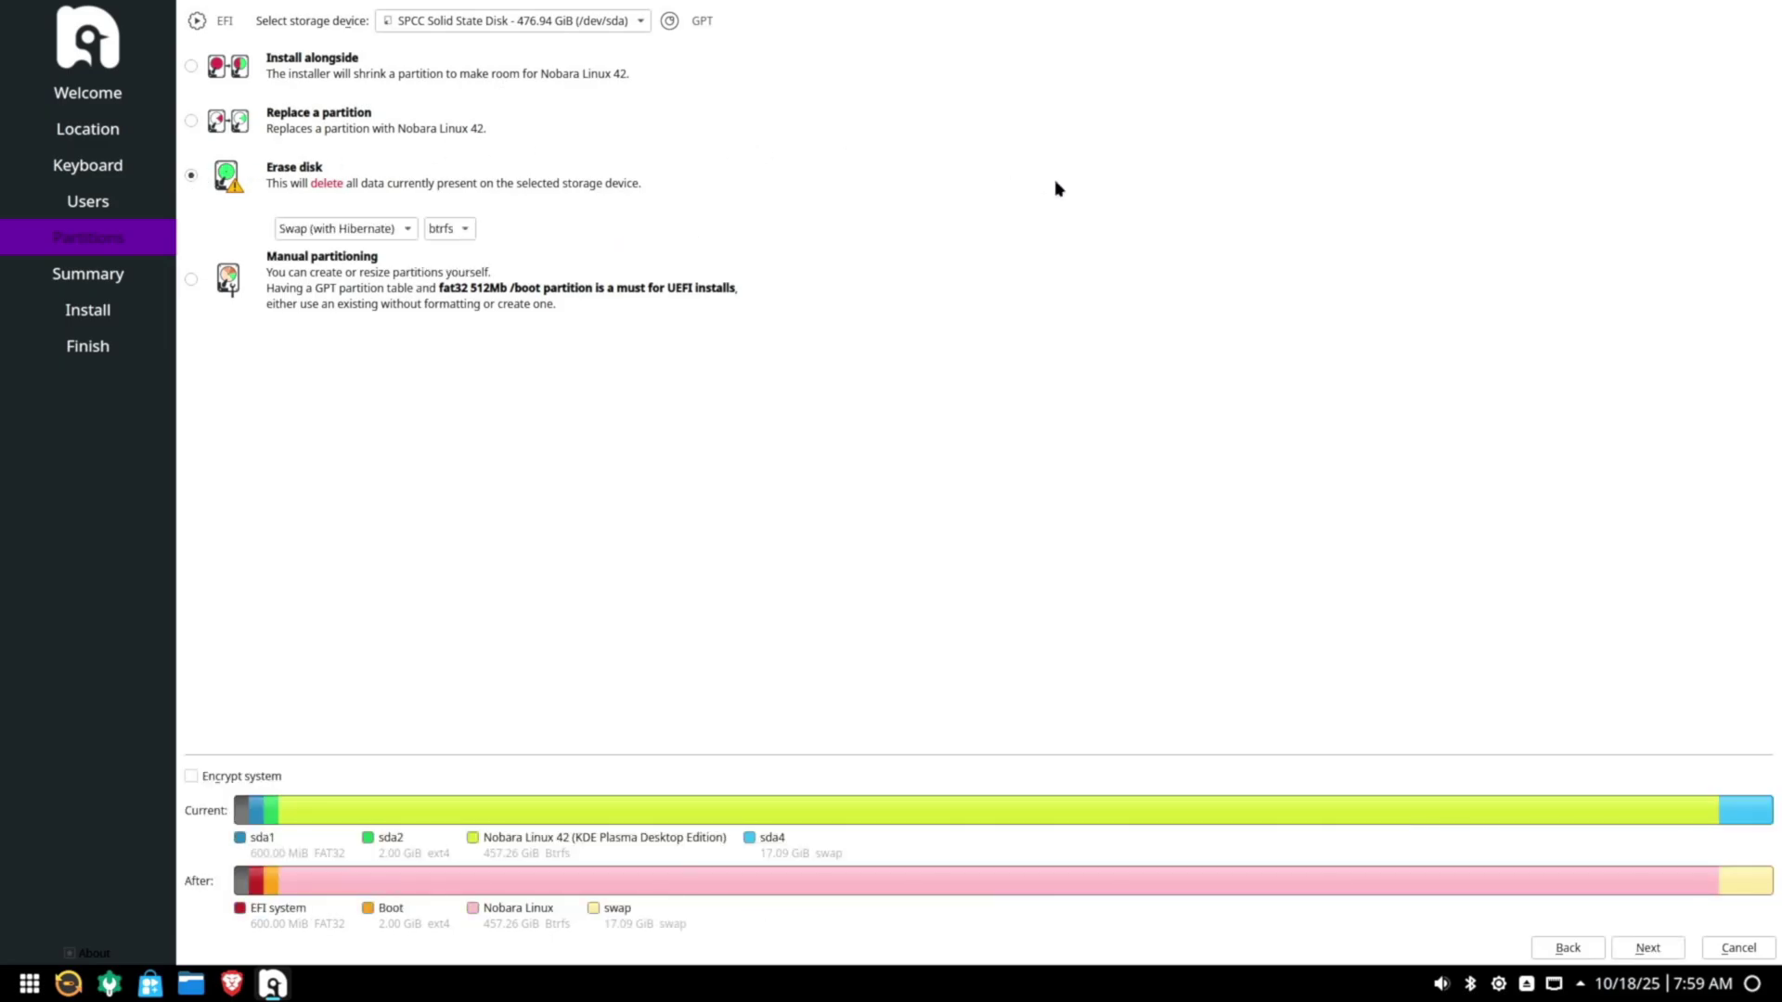
pyautogui.click(1644, 948)
pyautogui.click(1643, 950)
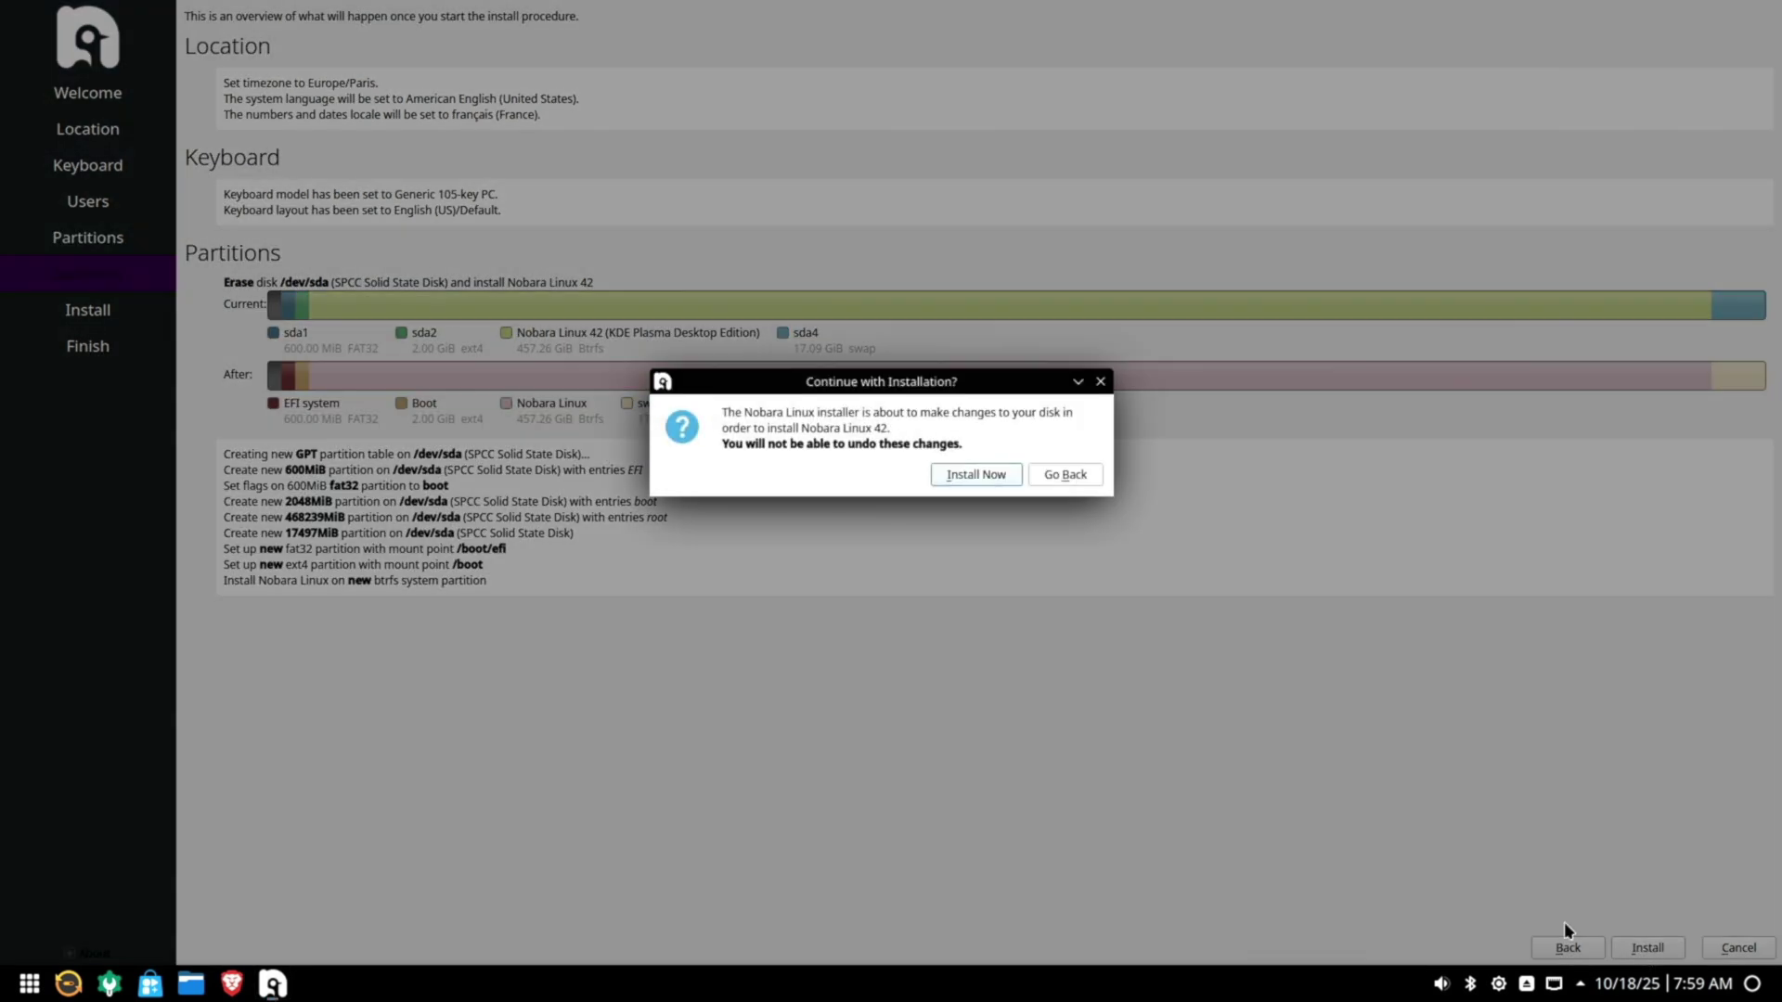
# Step: Confirm Install Now to start writing Nobara Linux to the disk
pyautogui.click(974, 475)
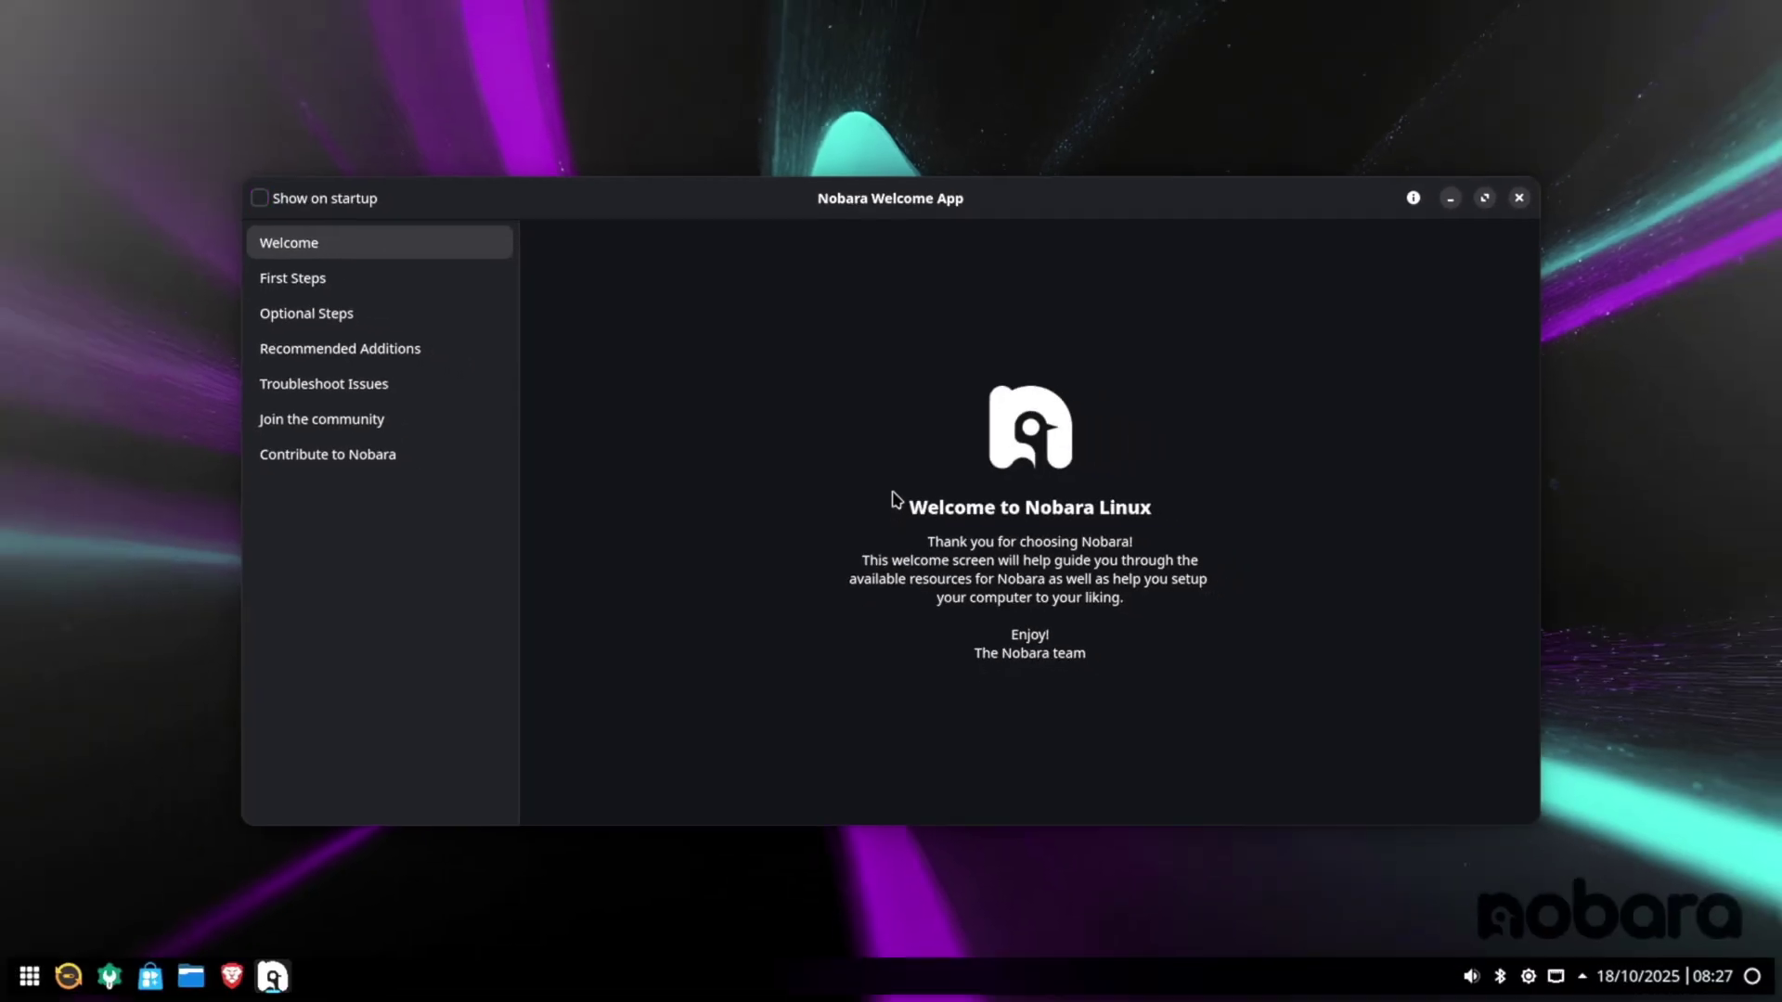
# Step: Launch 'Update my system' from First Steps and authenticate with the account password
pyautogui.click(336, 288)
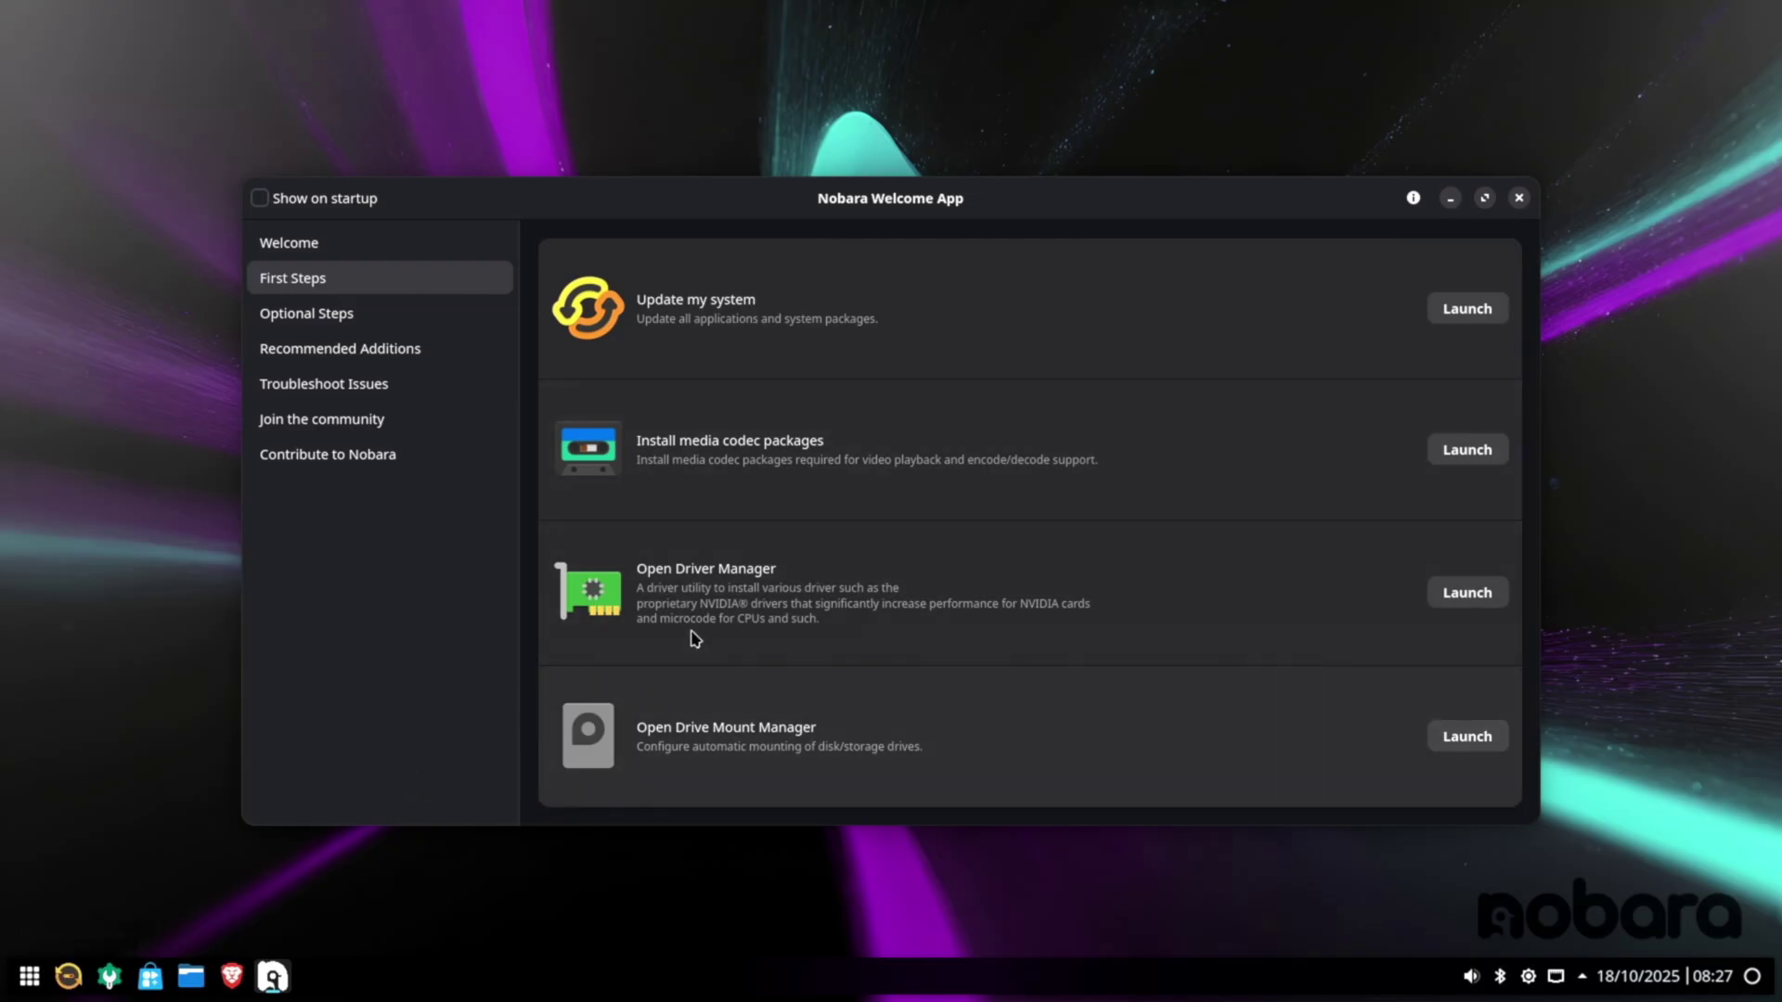
pyautogui.click(1467, 314)
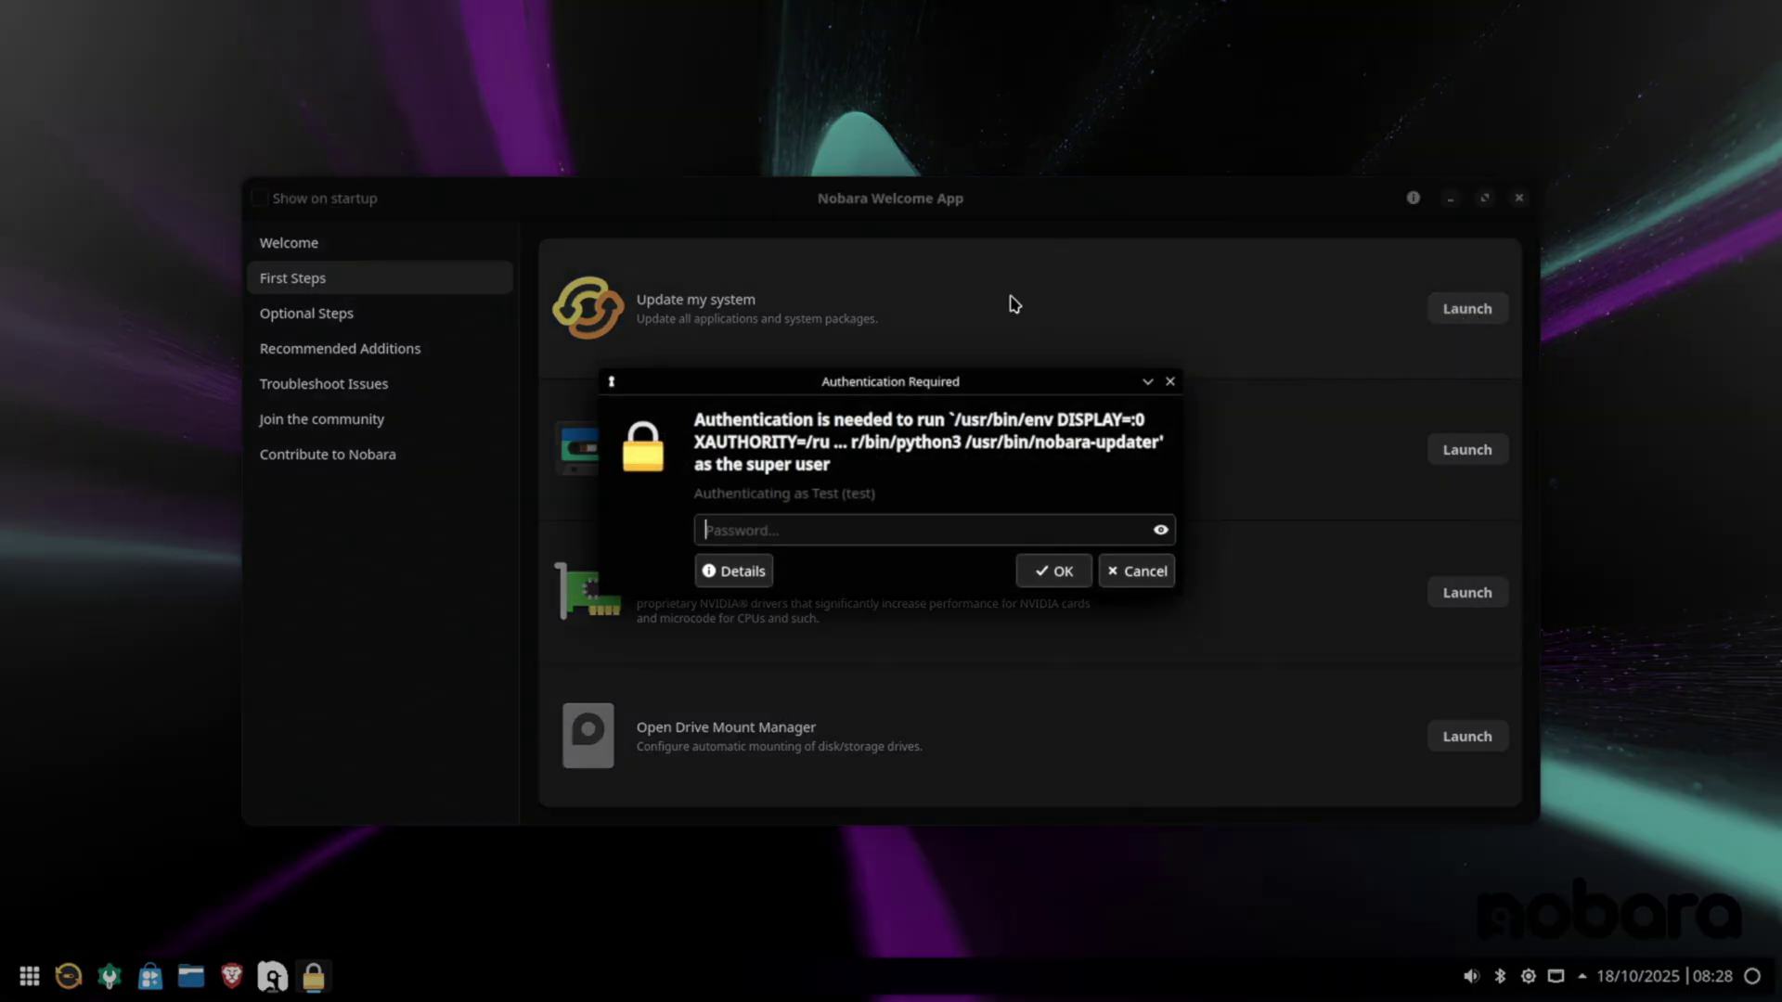
pyautogui.write('t')
pyautogui.press('Return')
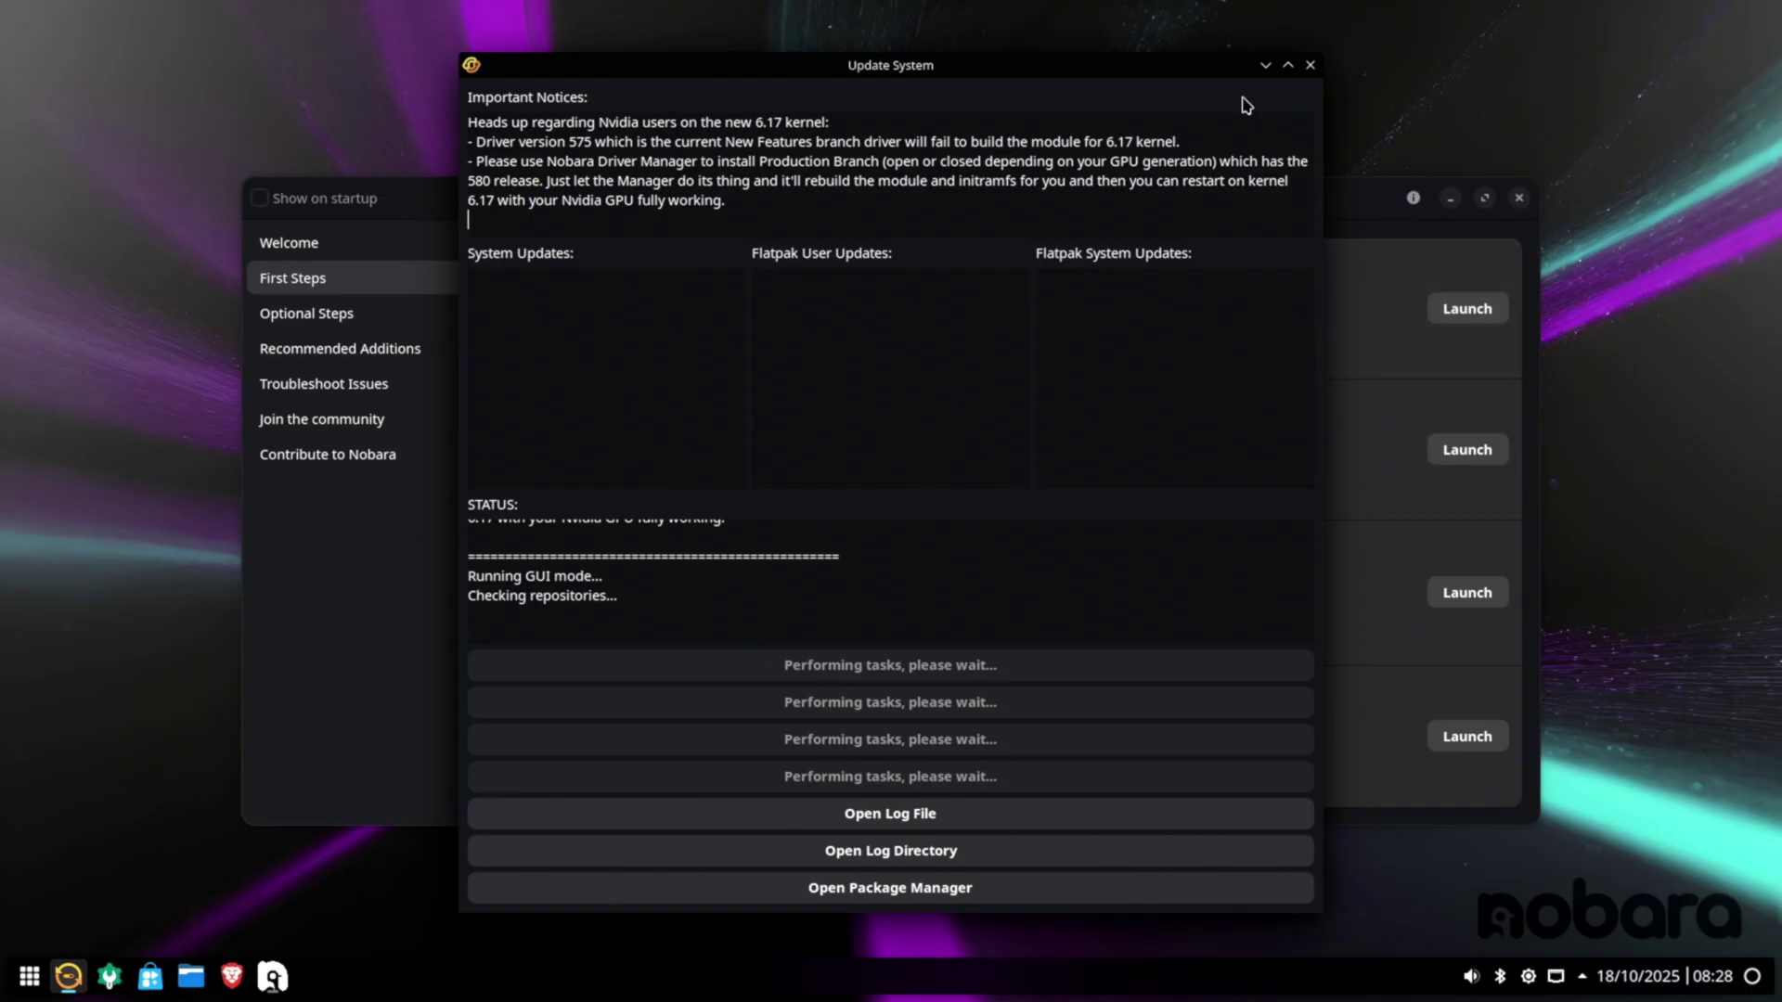
# Step: Maximize the Update System window while the updates run
pyautogui.click(1287, 65)
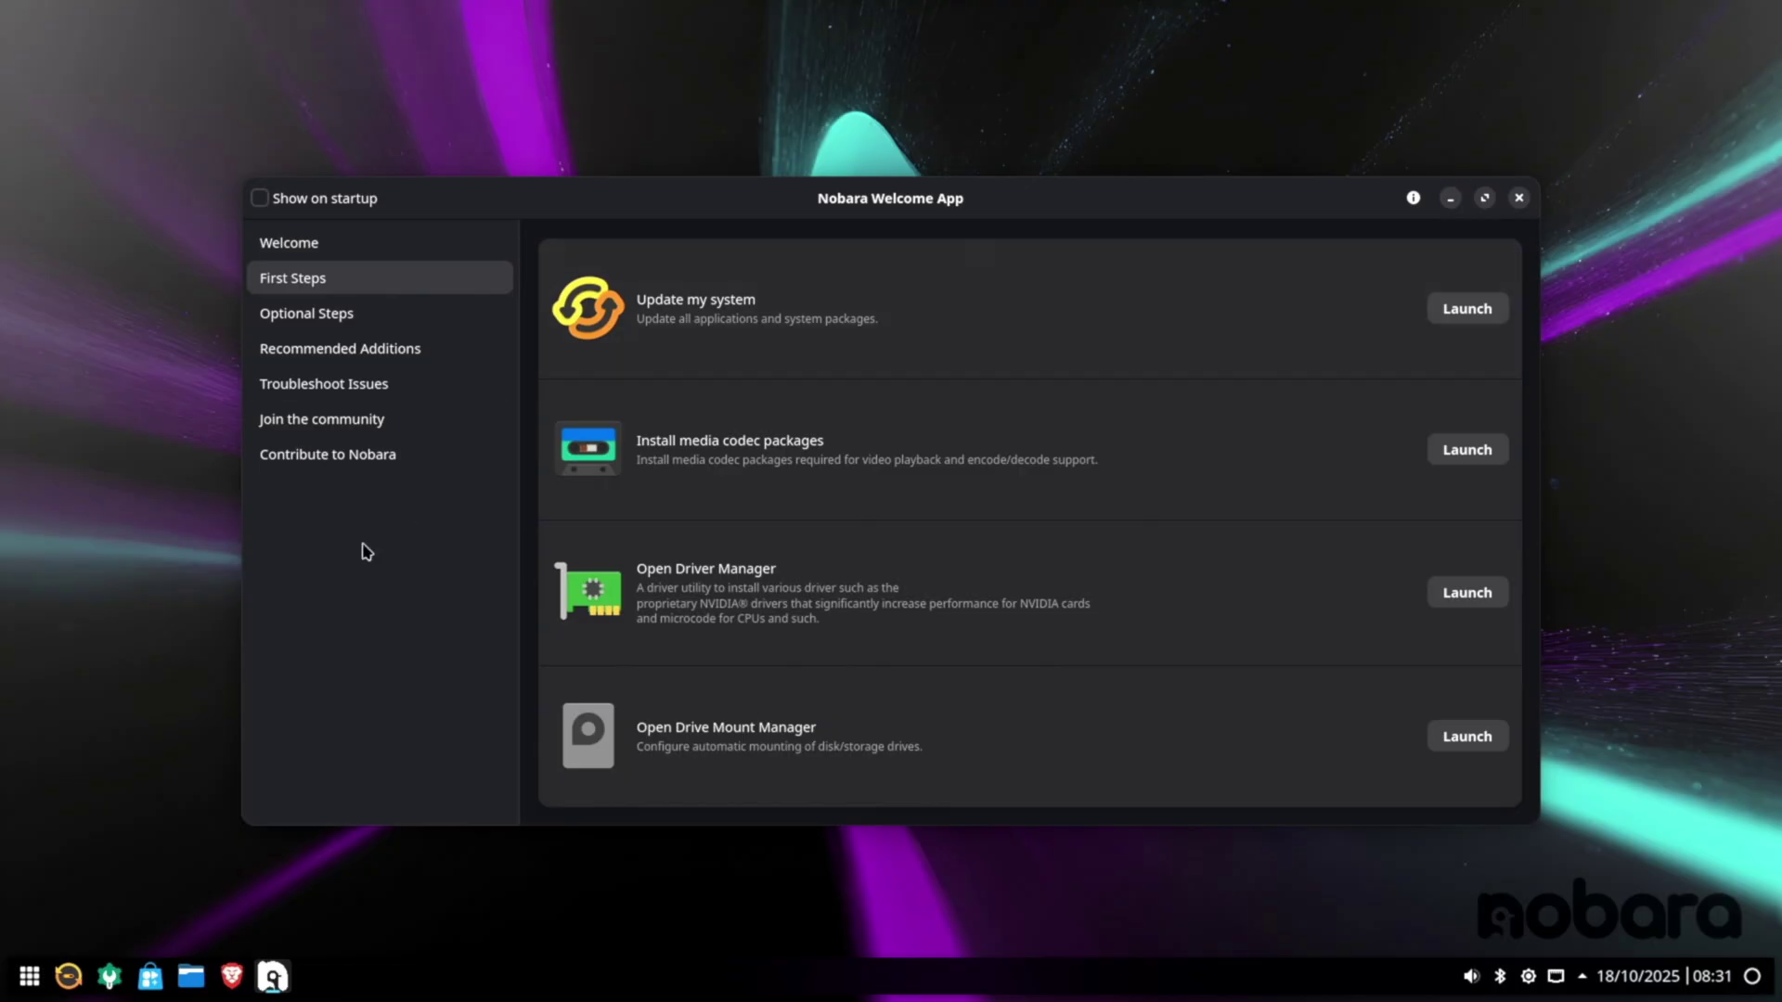
# Step: Restart the computer from the Application Launcher, then browse All Applications for Welcome to Nobara
pyautogui.click(28, 982)
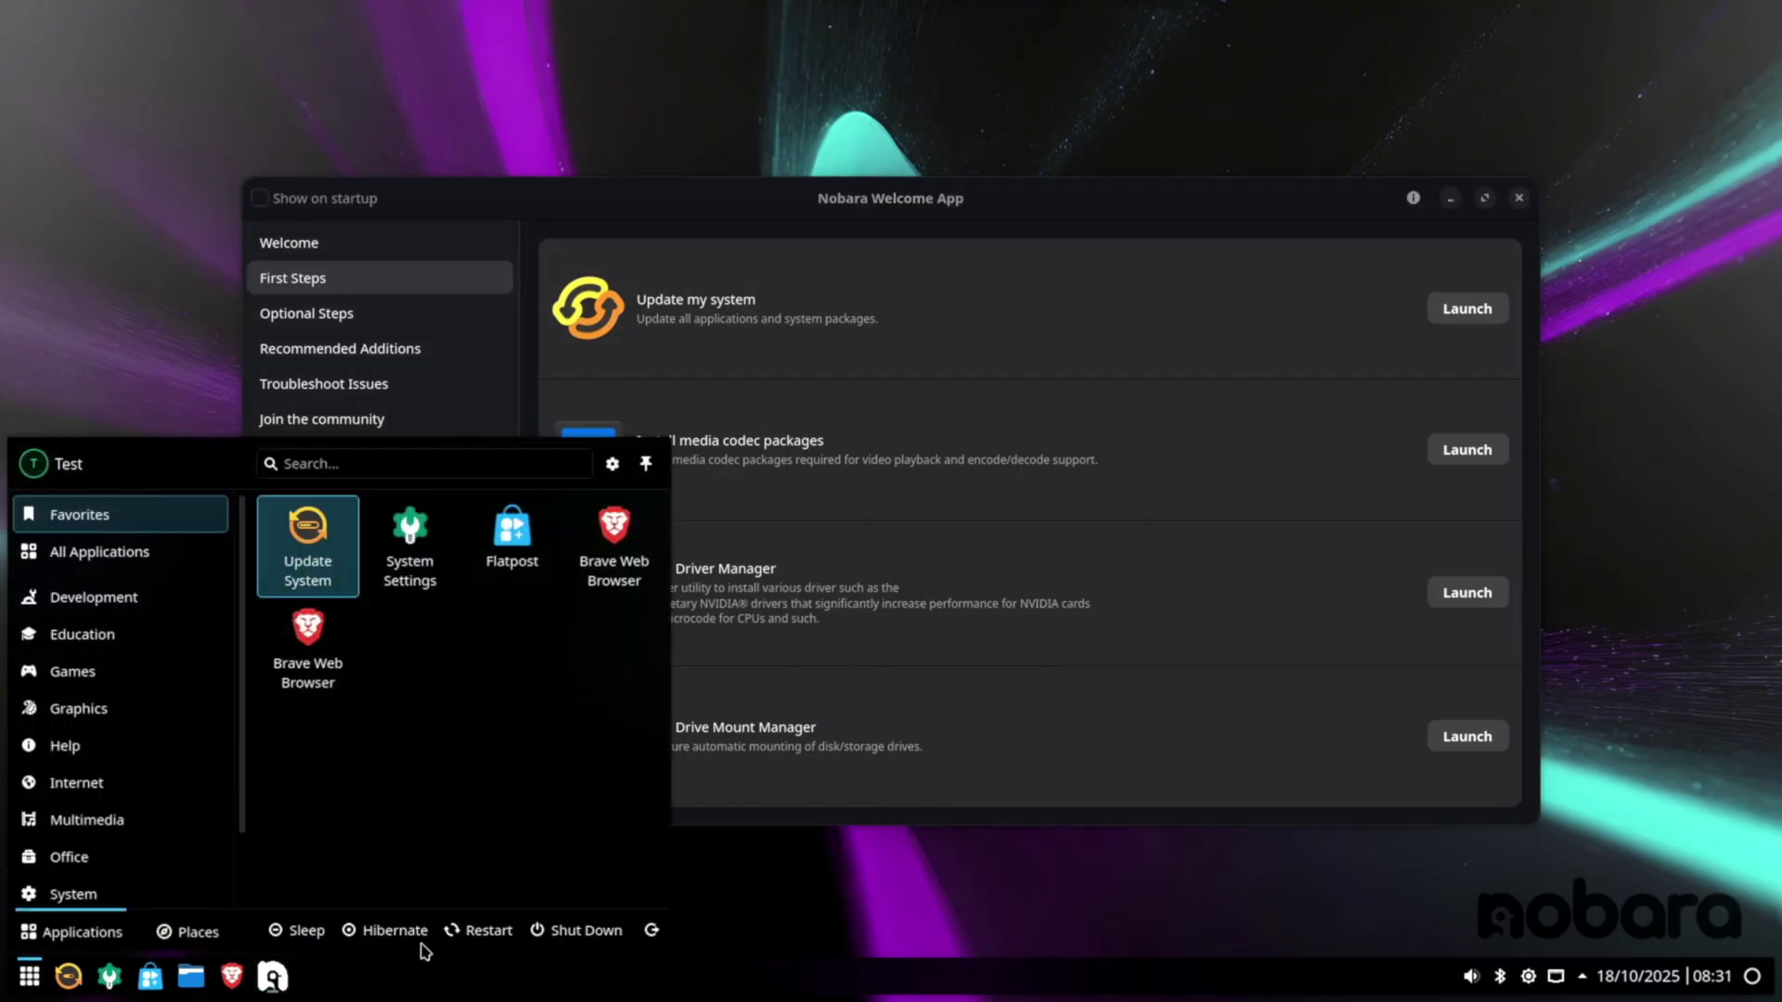
pyautogui.click(477, 930)
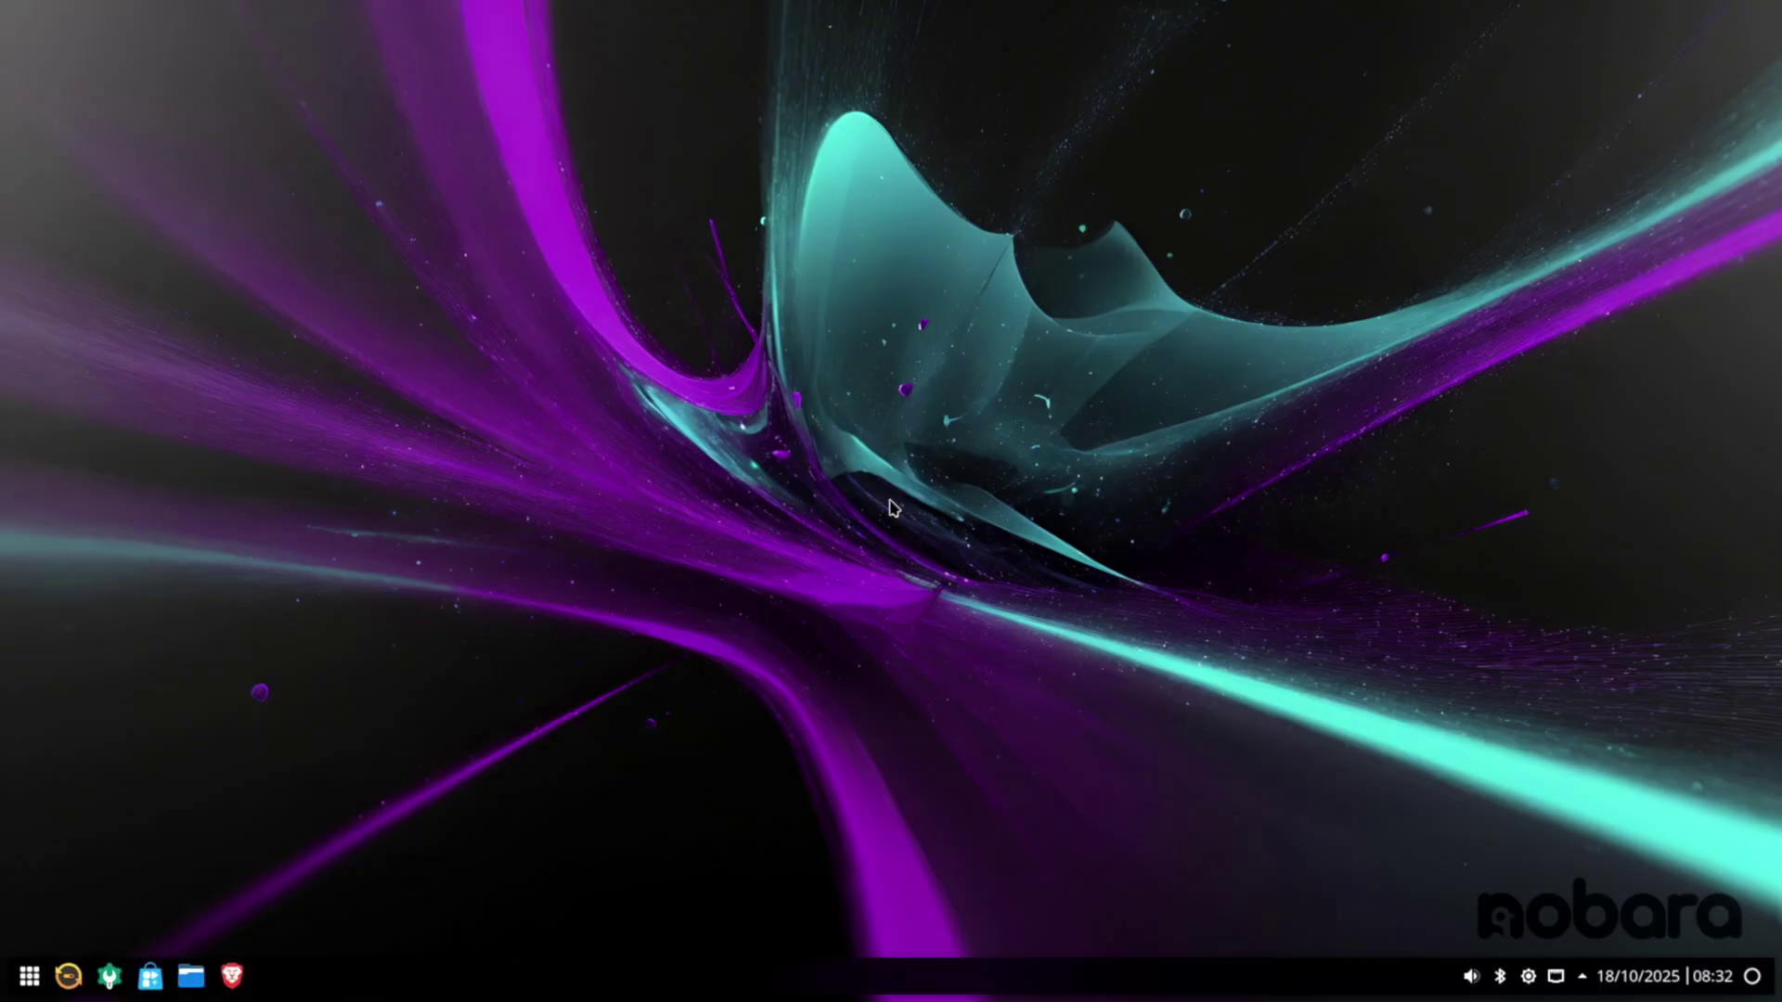
pyautogui.click(29, 976)
pyautogui.click(29, 975)
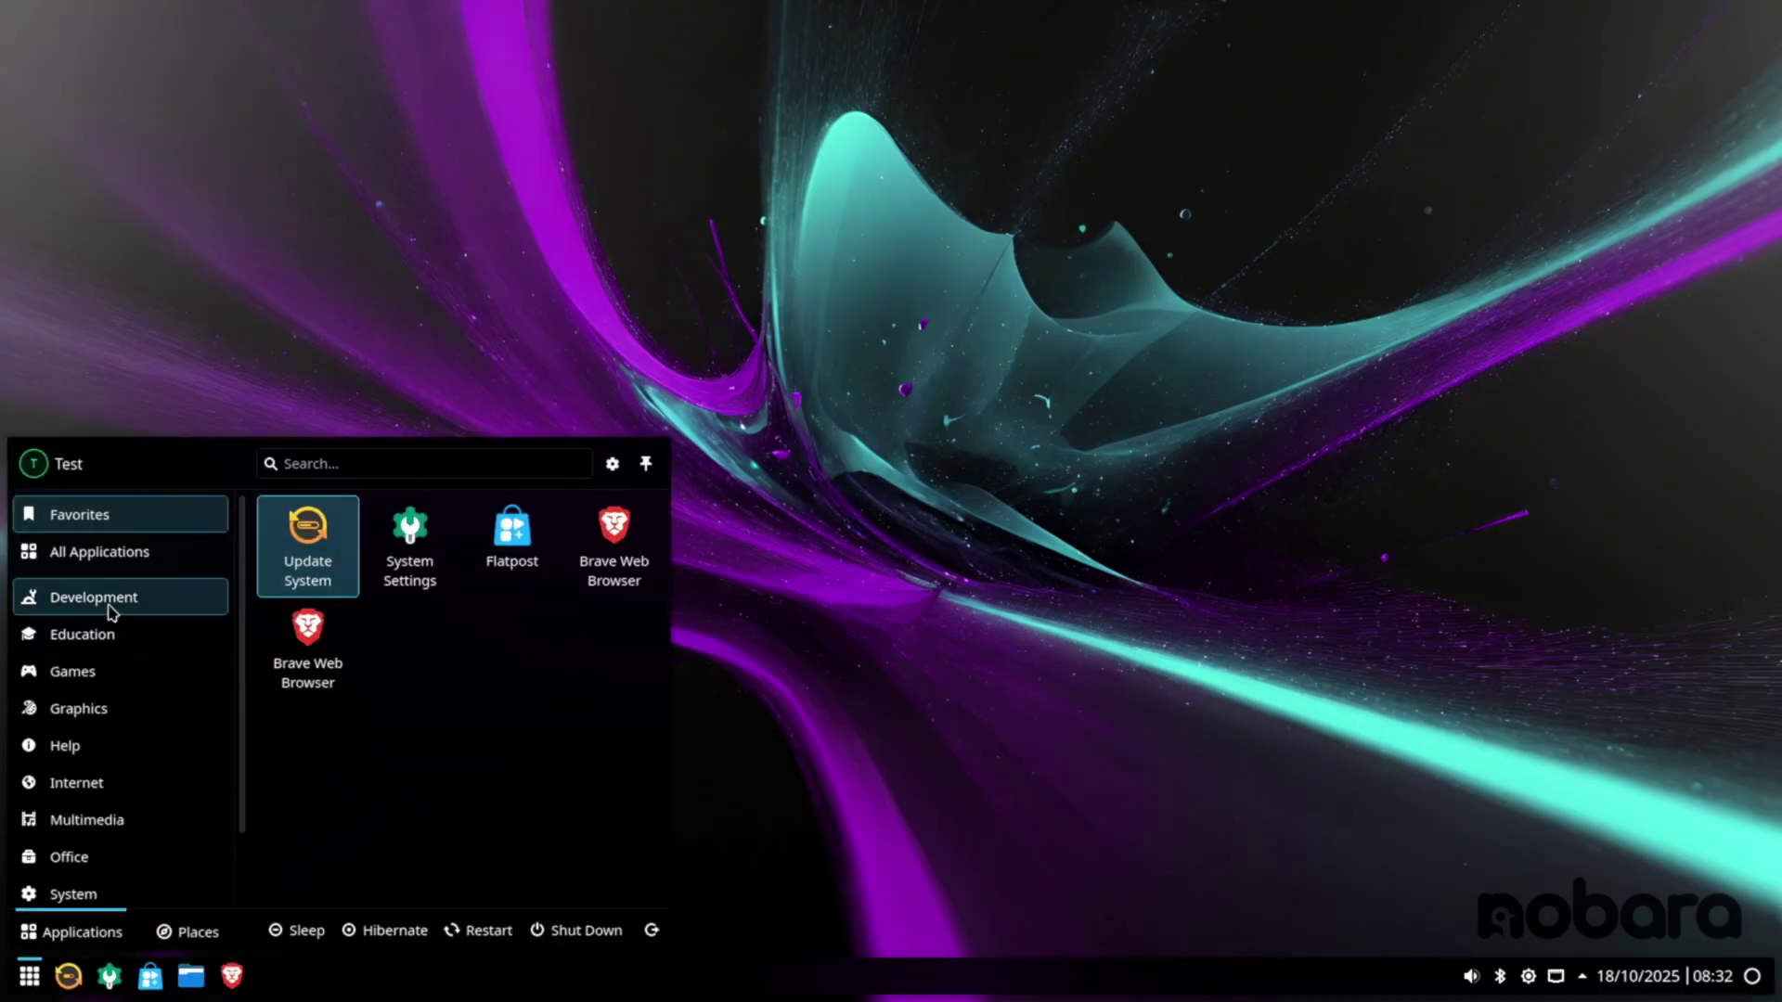
pyautogui.moveTo(137, 569)
pyautogui.scroll(-10, 429, 648)
# Step: Launch Welcome to Nobara and switch between Recommended Additions and Optional Steps, ending on Recommended Additions
pyautogui.click(372, 827)
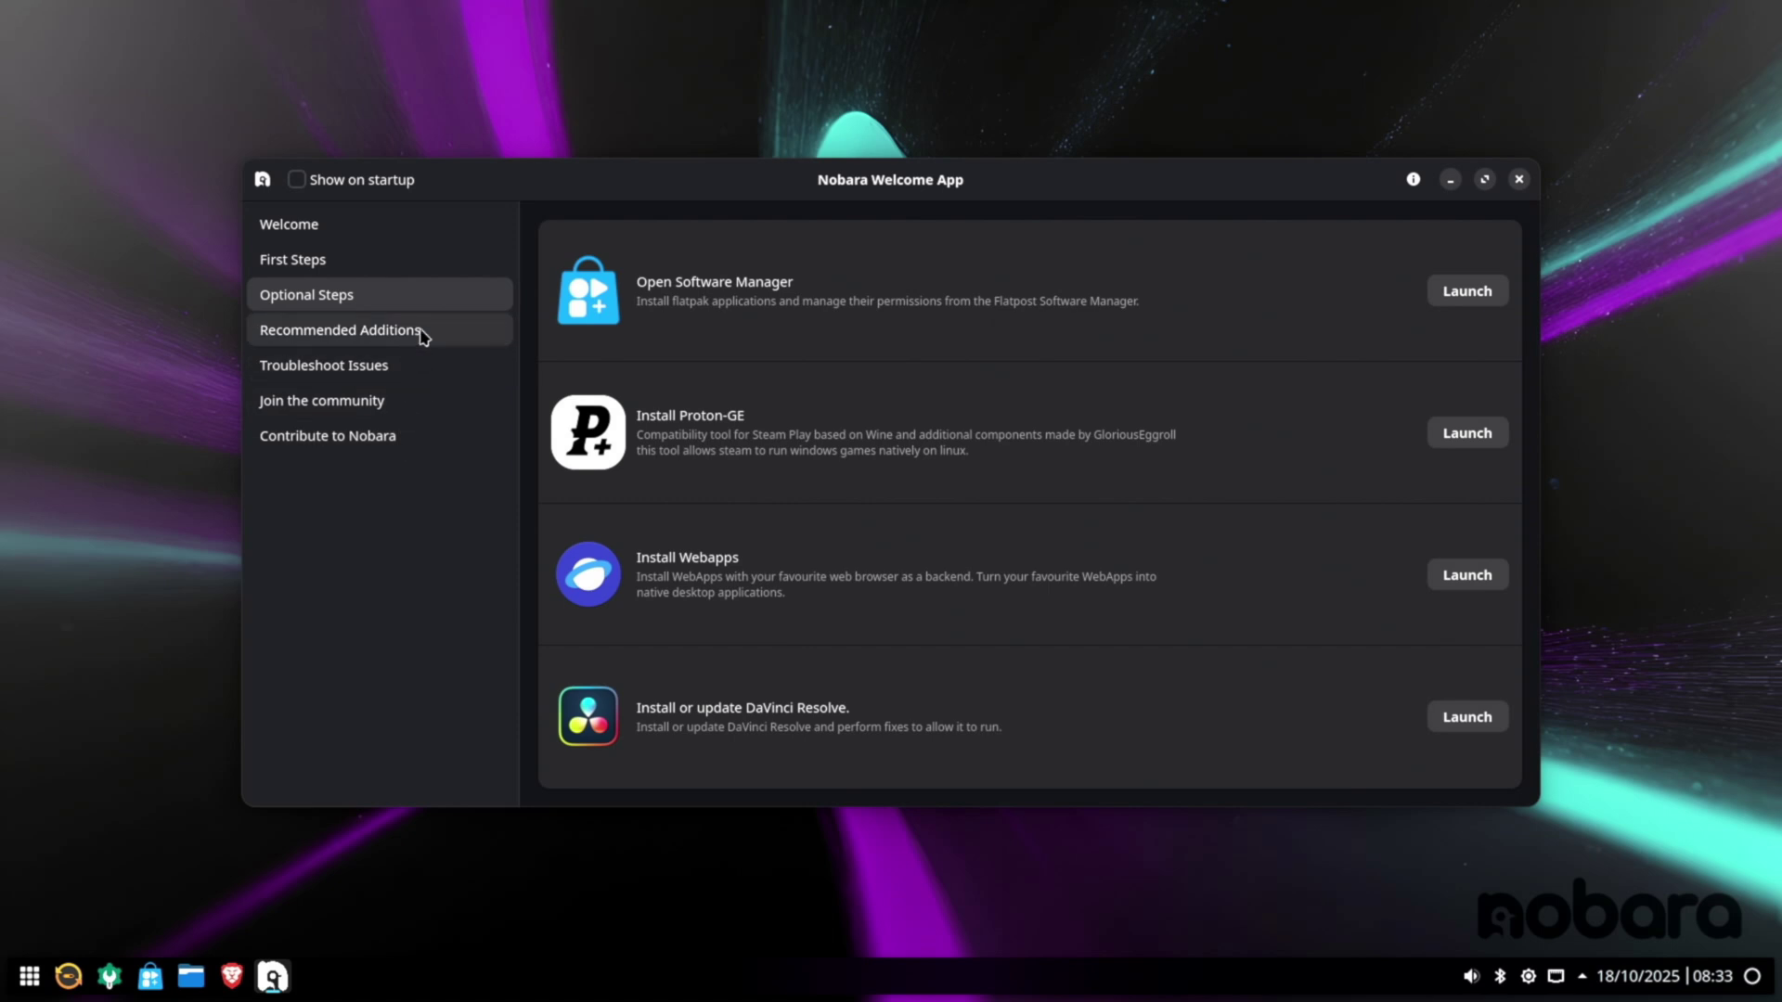
pyautogui.click(426, 329)
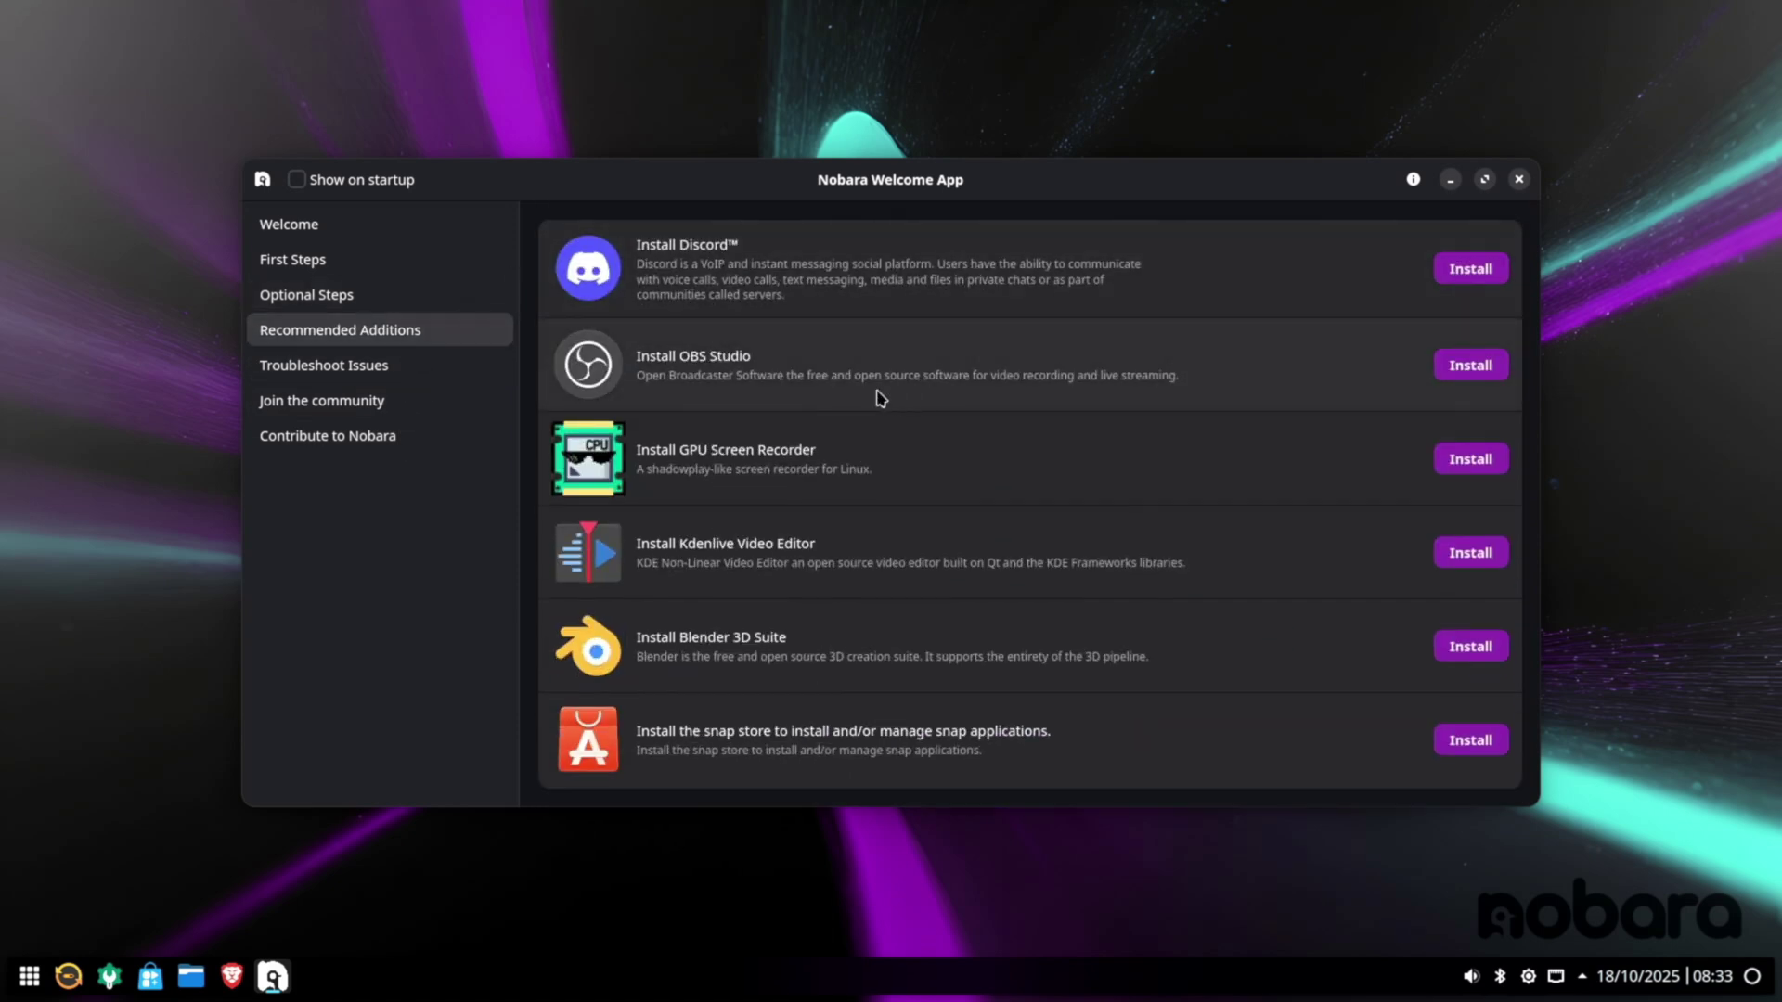
pyautogui.click(442, 295)
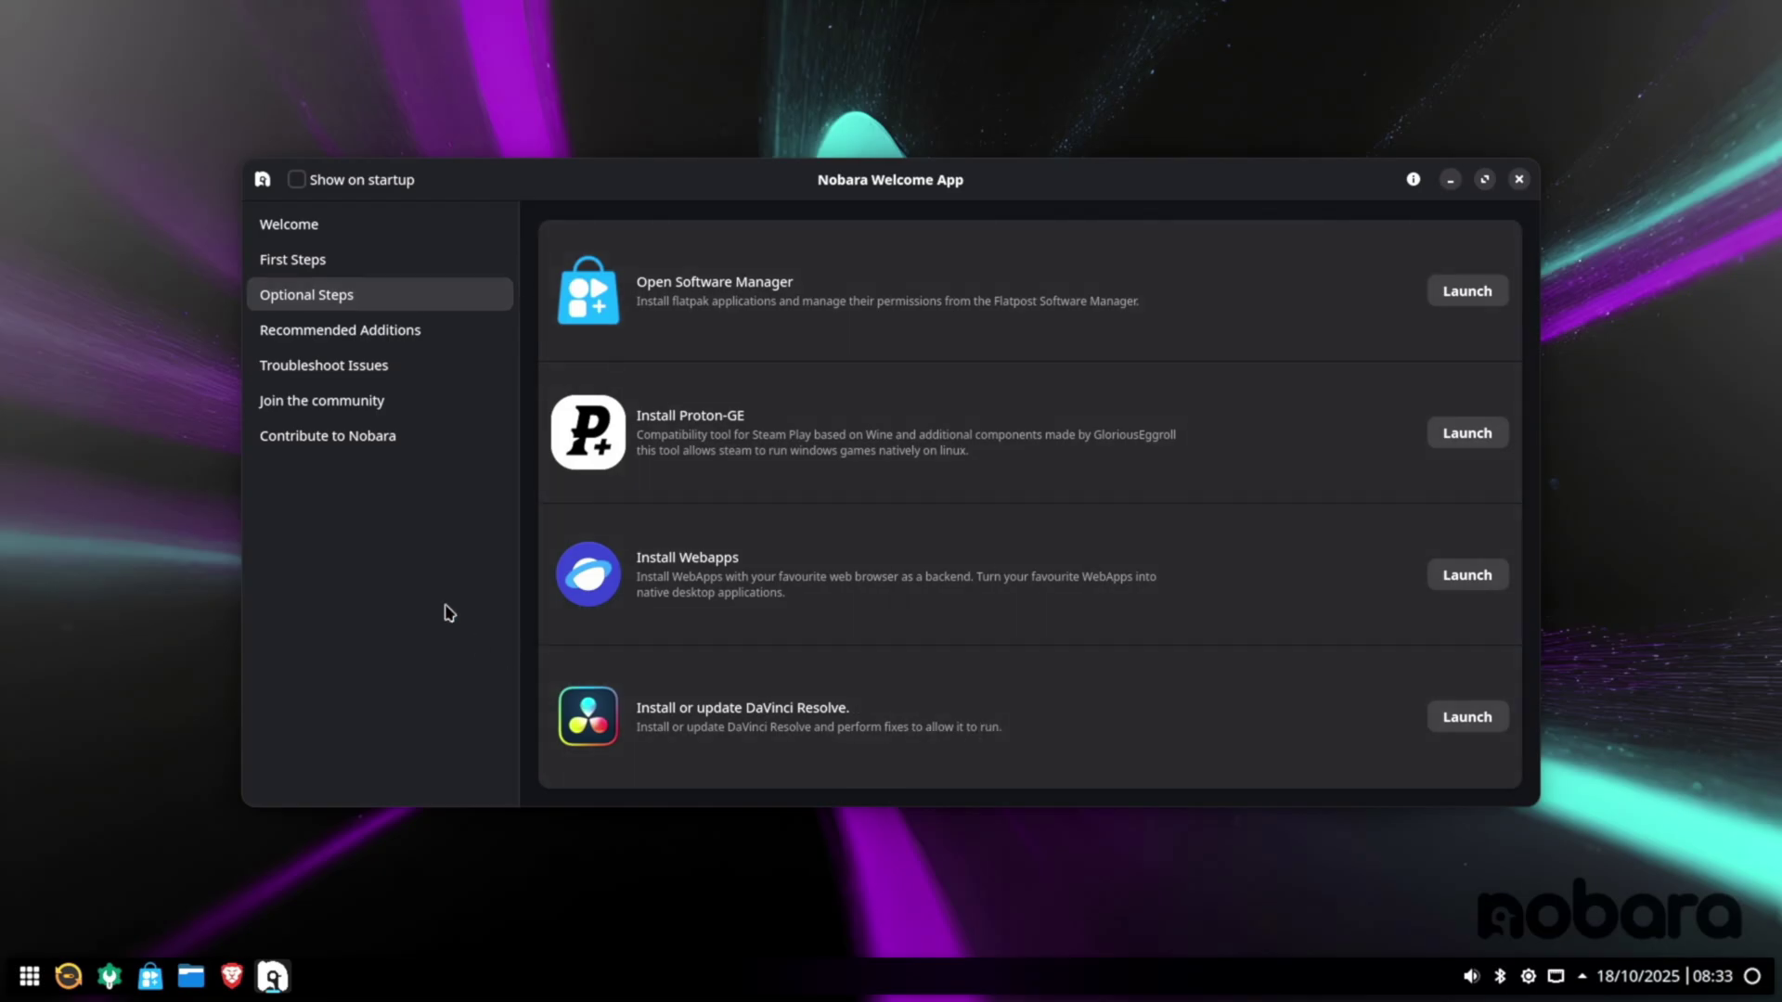
pyautogui.click(428, 333)
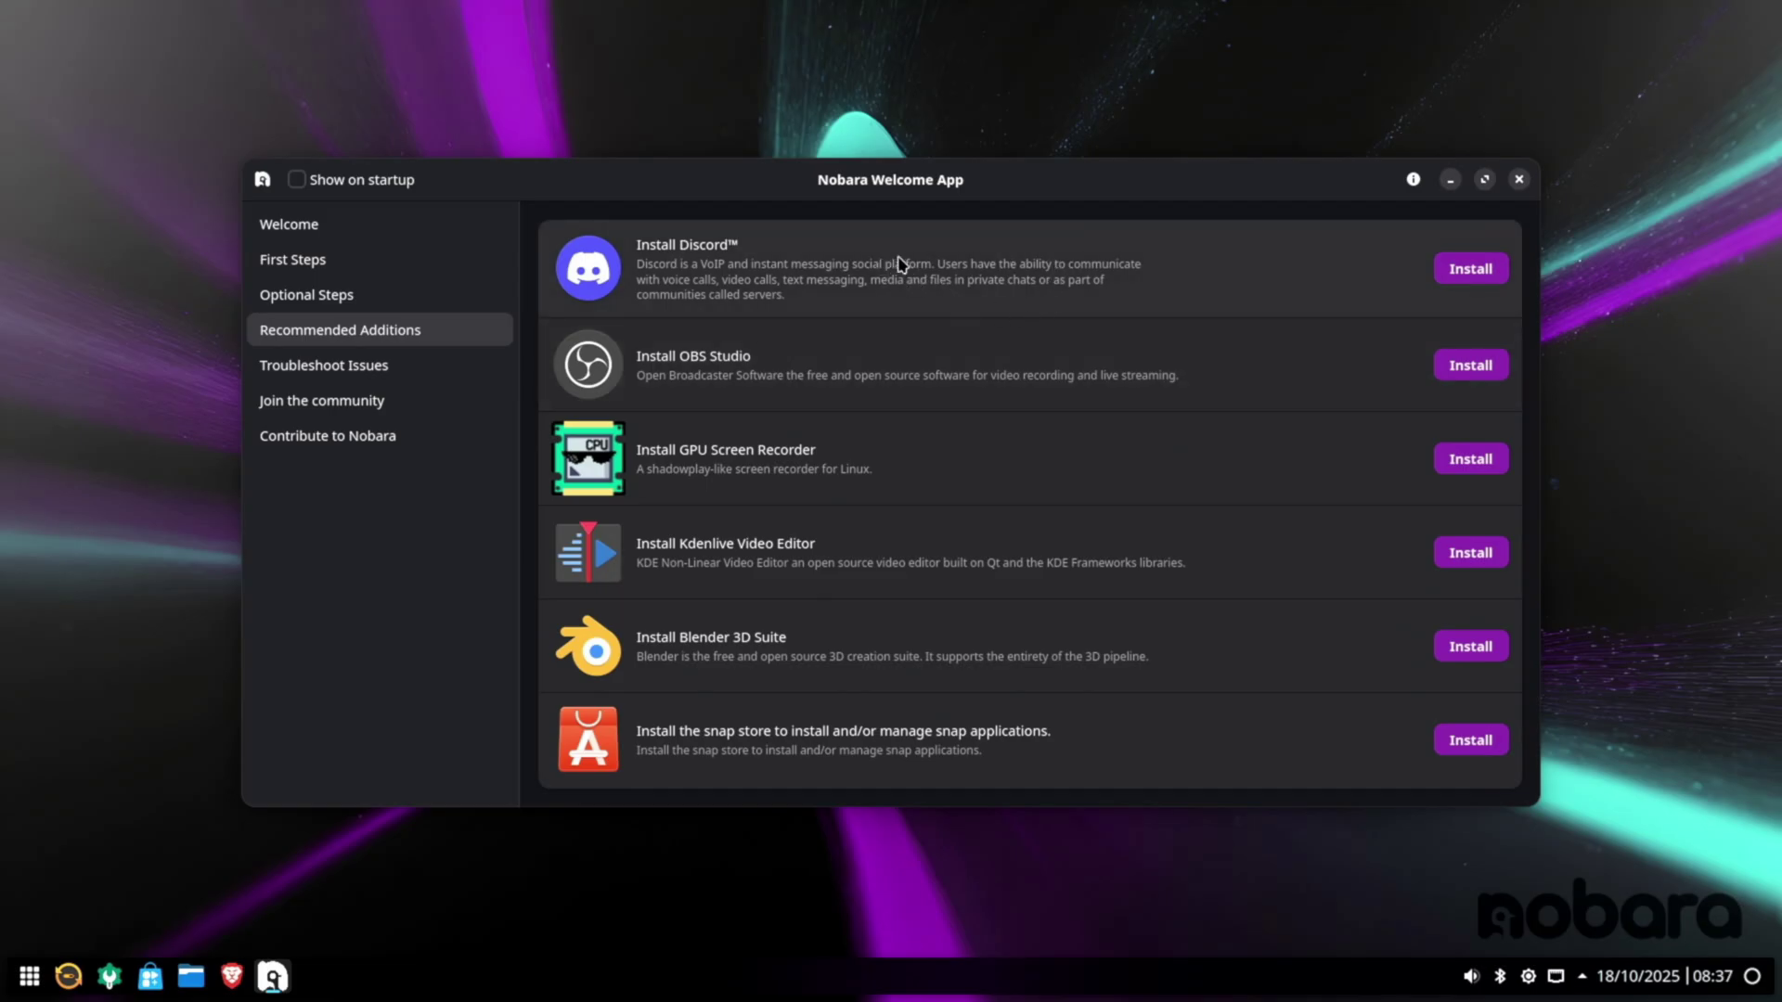
# Step: Close the Welcome App and launch Steam from the launcher's Games category
pyautogui.click(1521, 180)
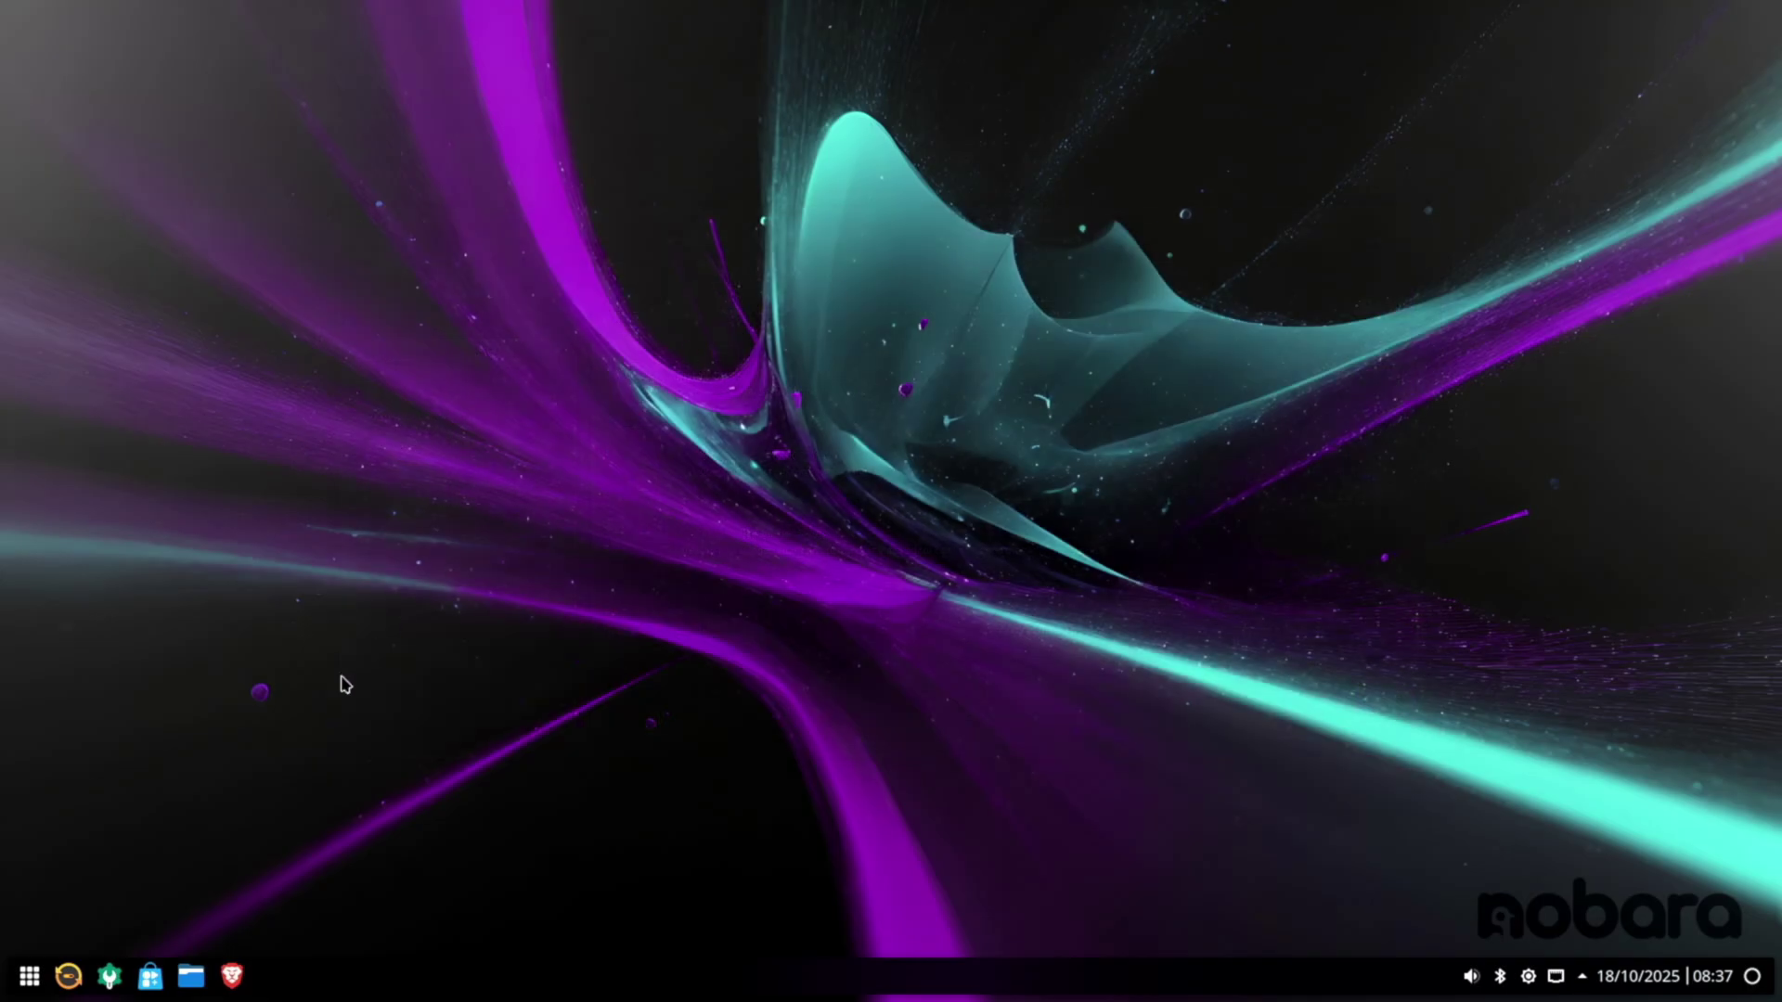
pyautogui.click(35, 979)
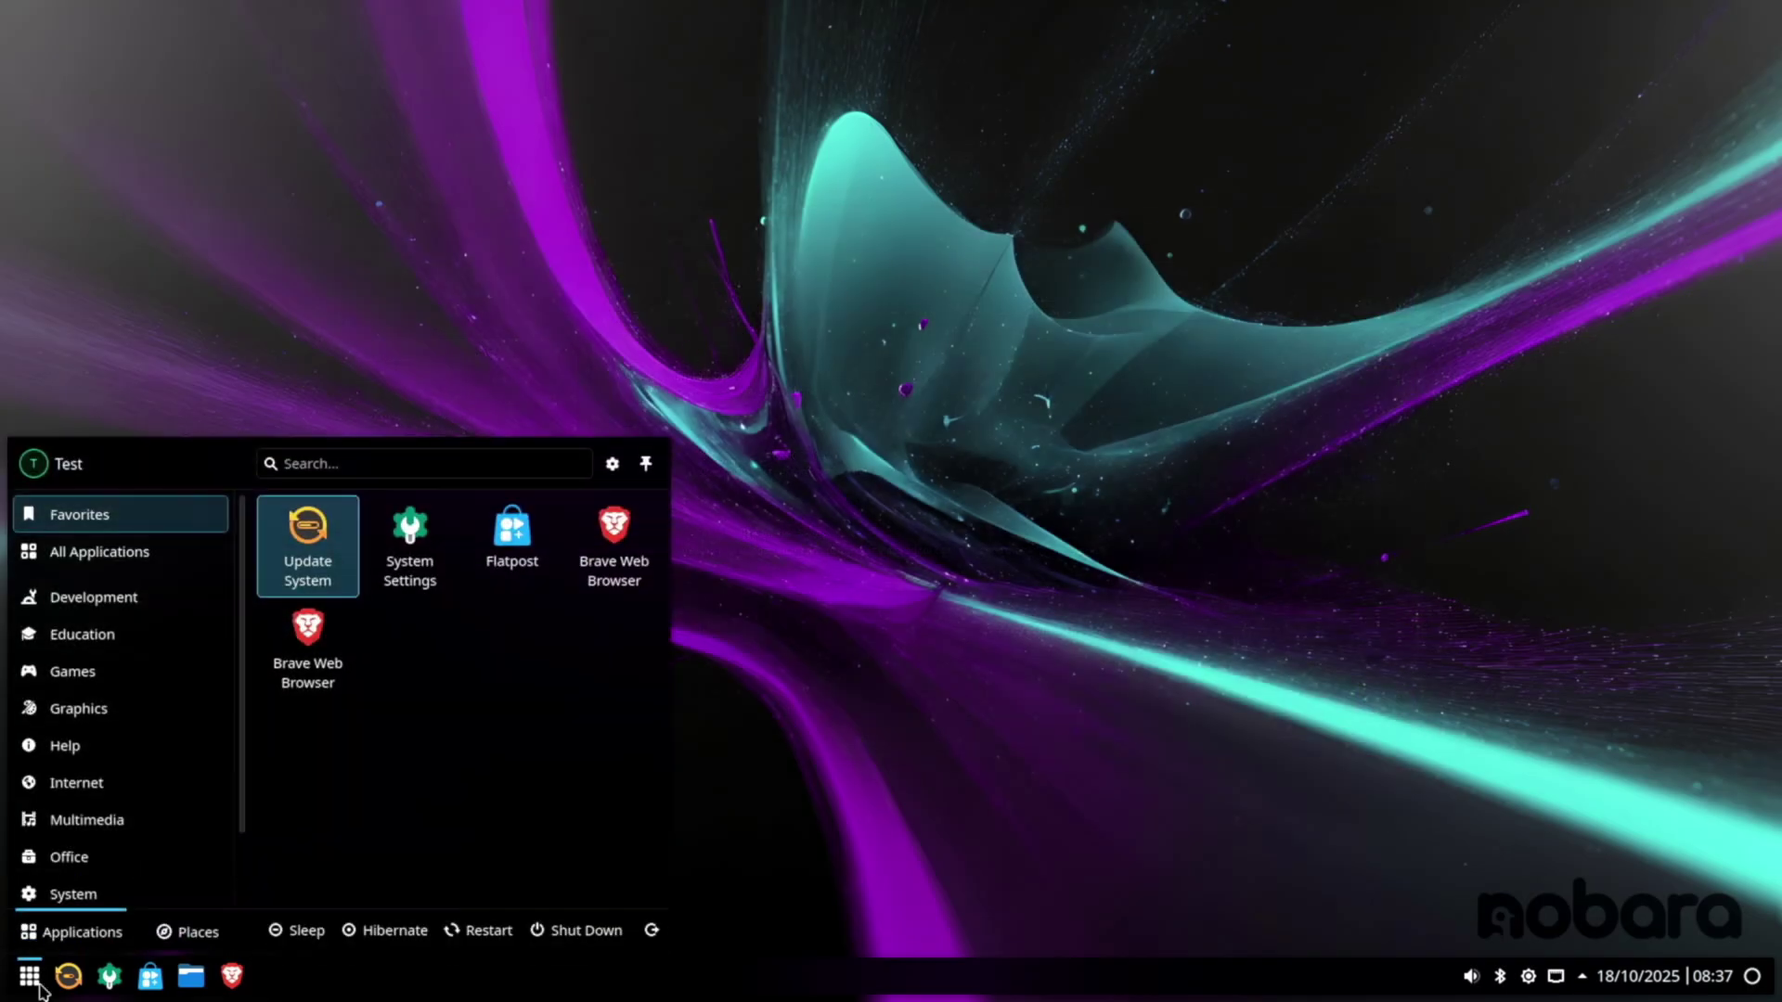
pyautogui.click(141, 687)
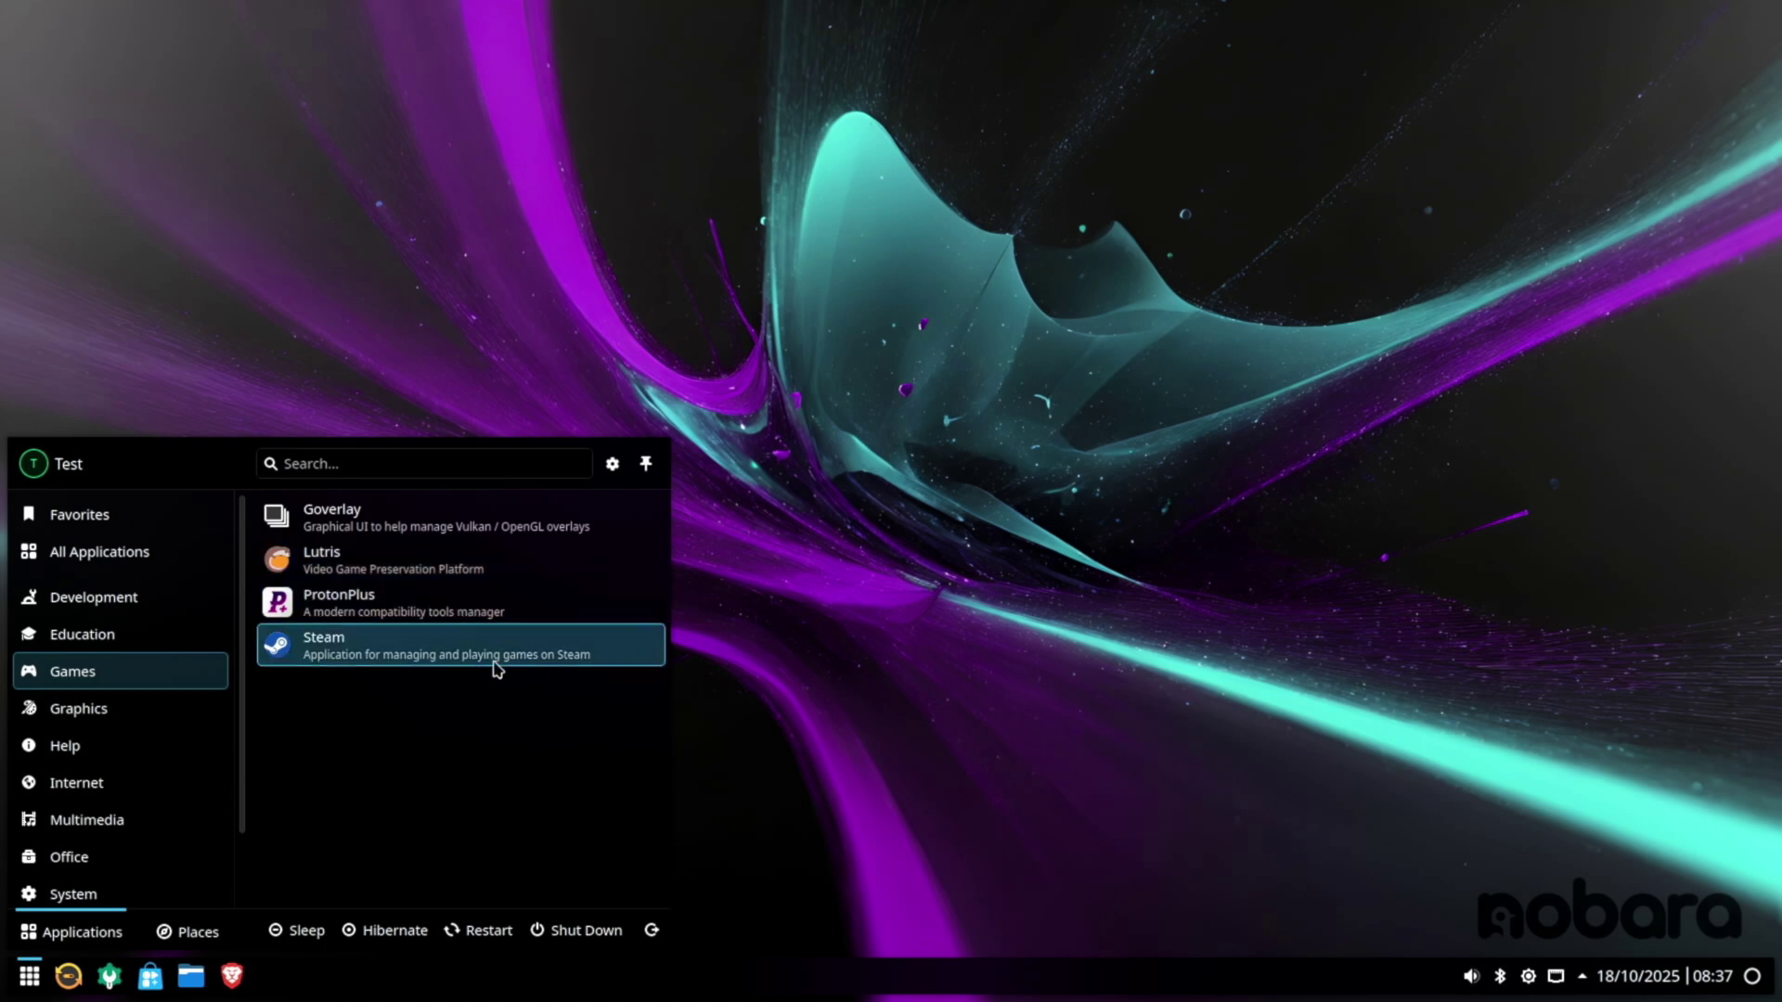
pyautogui.click(431, 650)
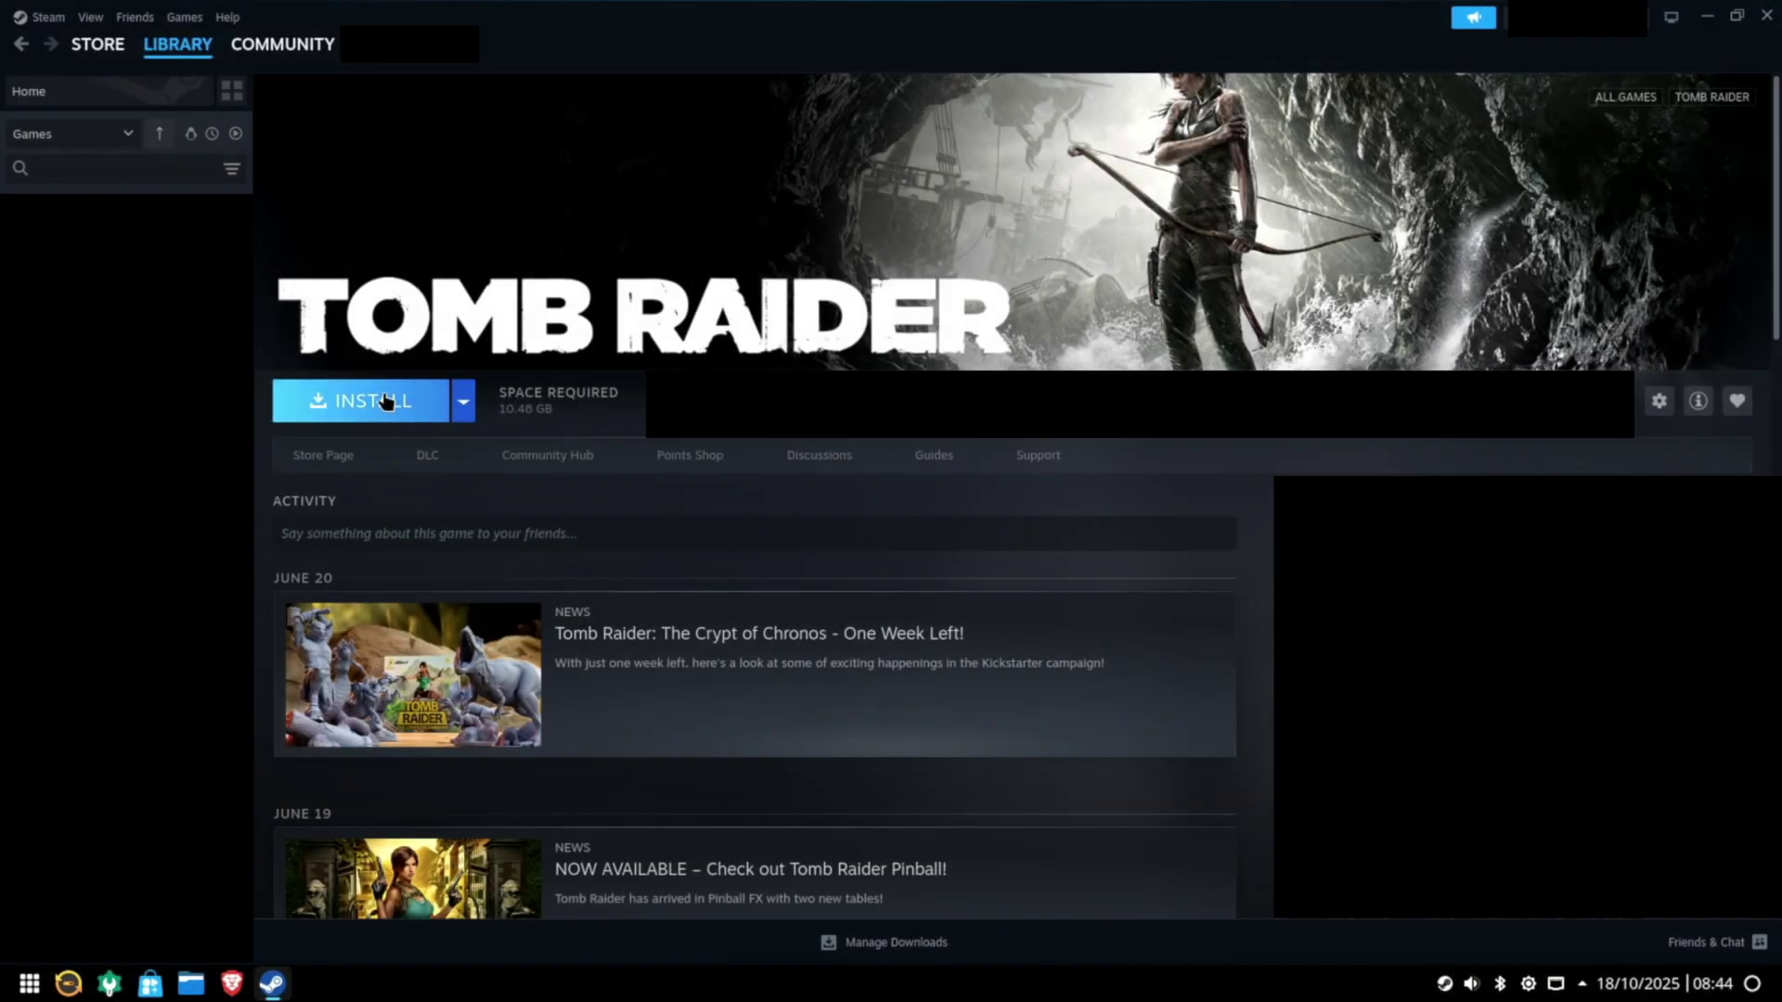
# Step: Install Tomb Raider to /home, accept its EULA, follow Downloads, then hit Play to fetch runtimes
pyautogui.click(388, 399)
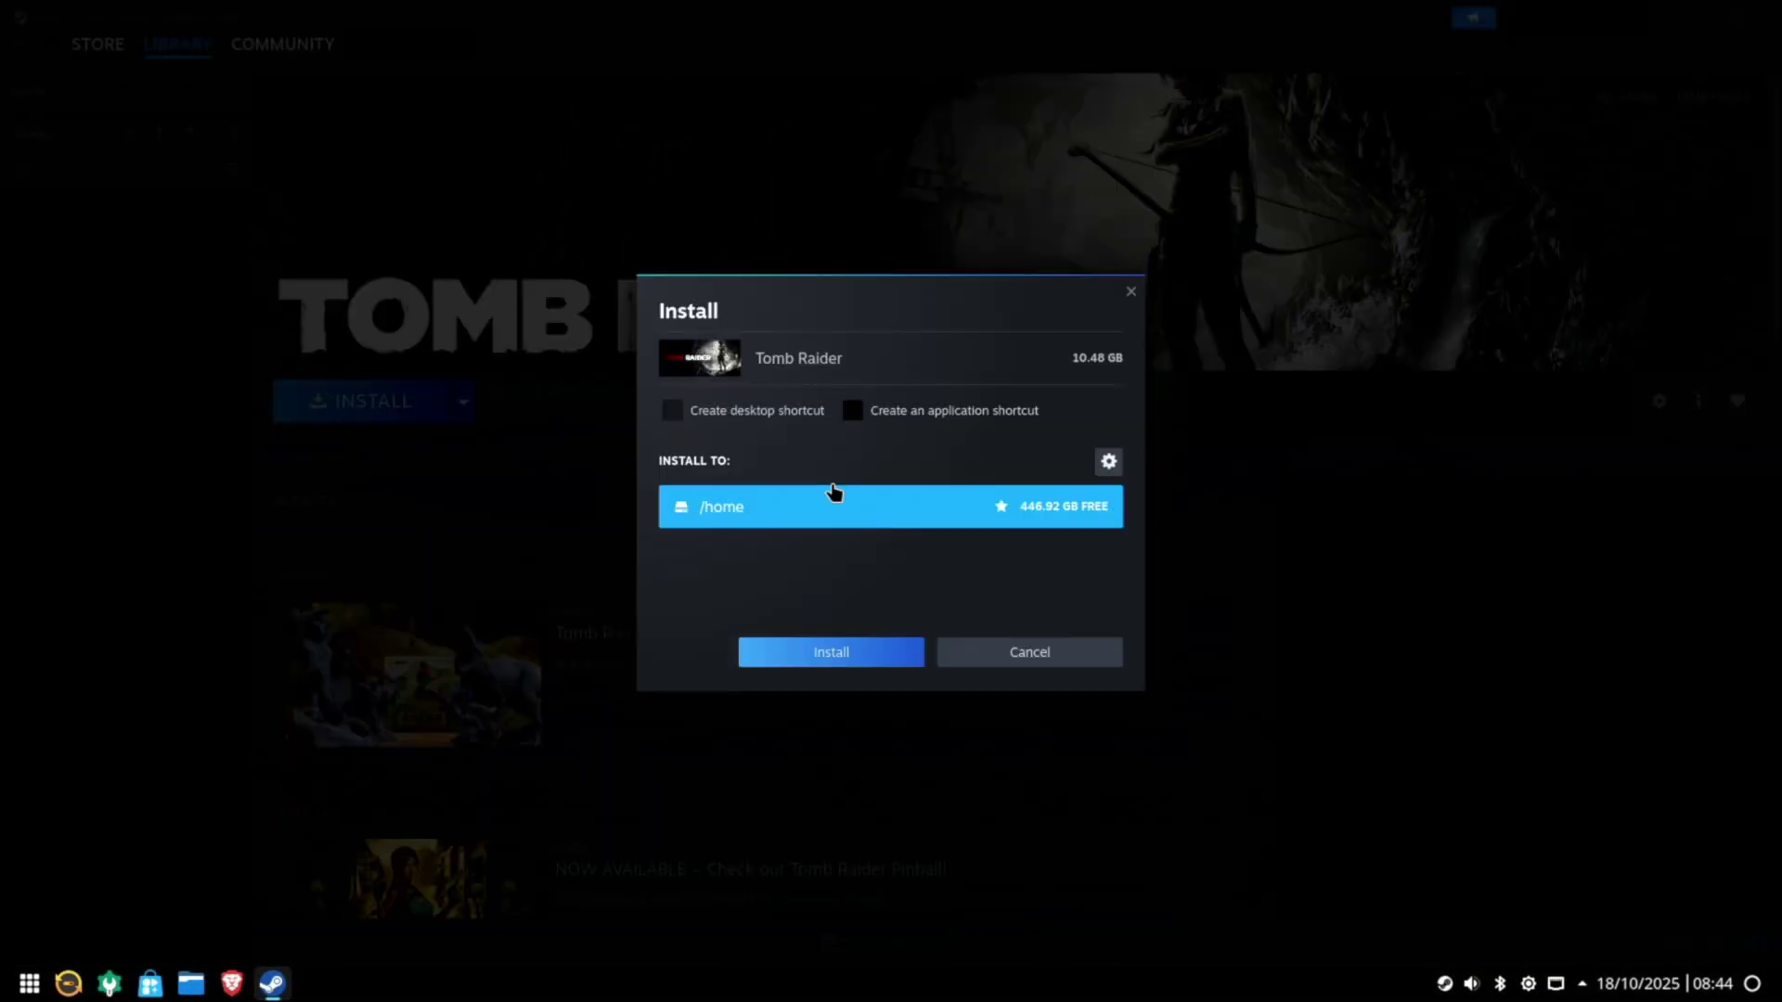
pyautogui.click(828, 650)
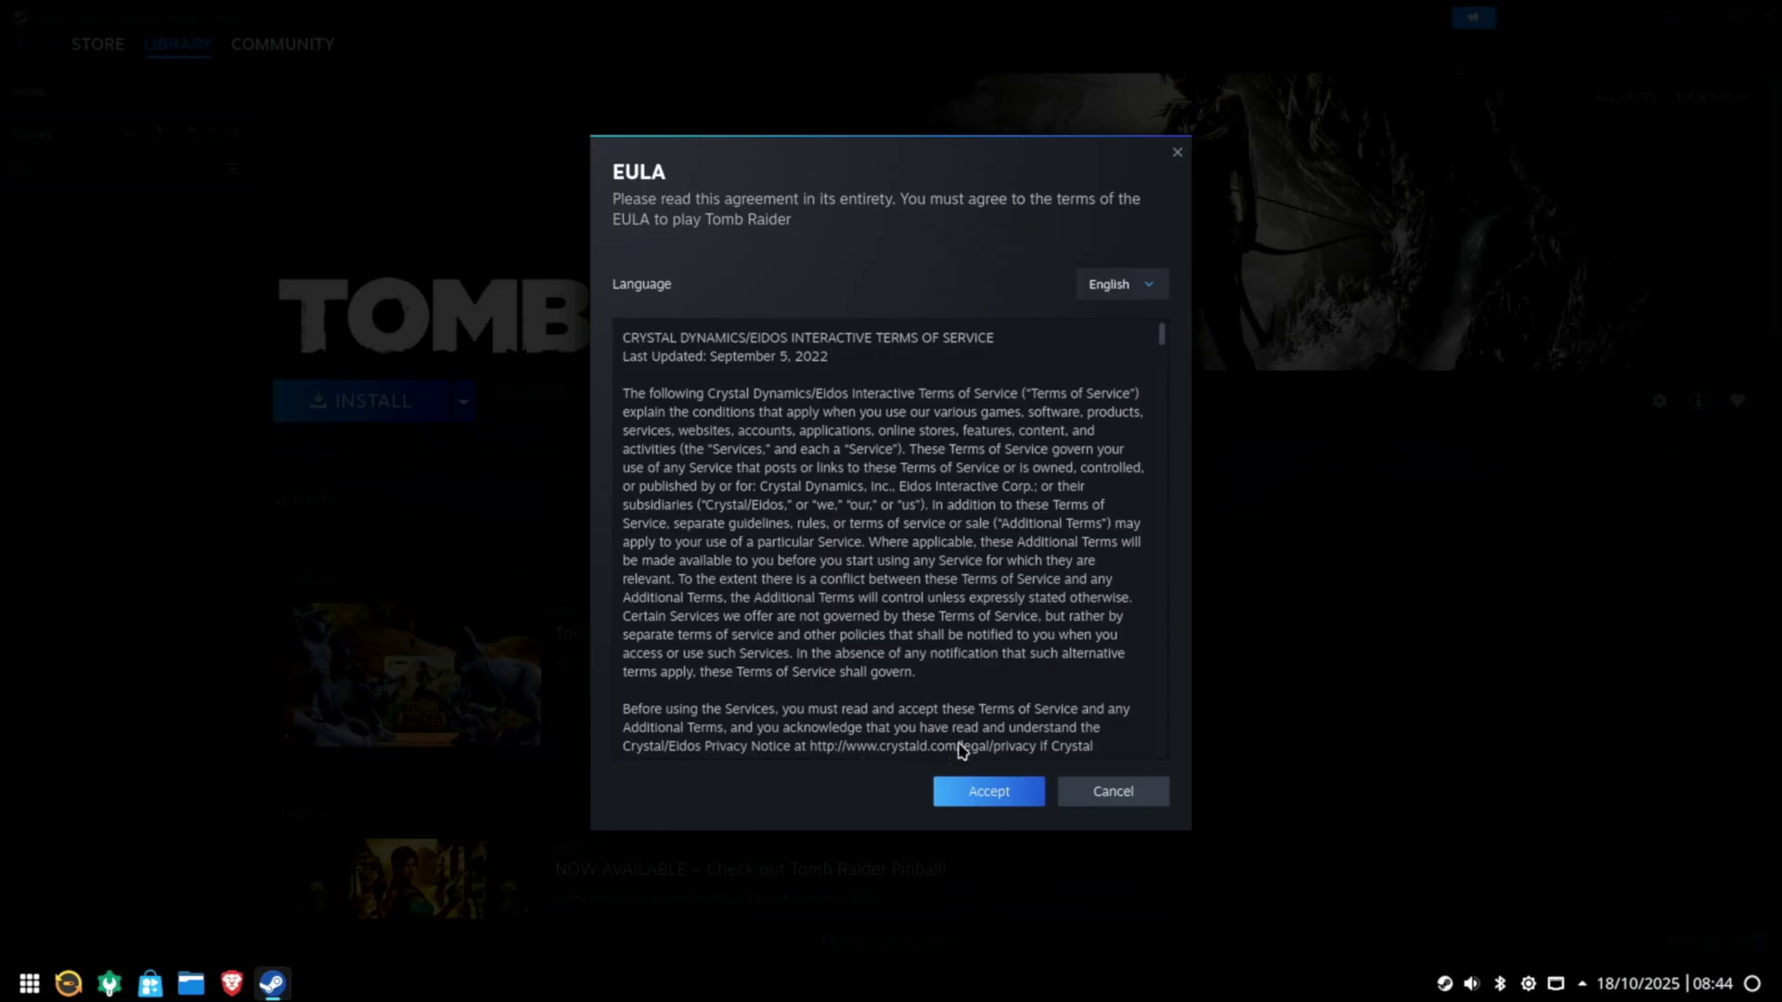
pyautogui.click(967, 791)
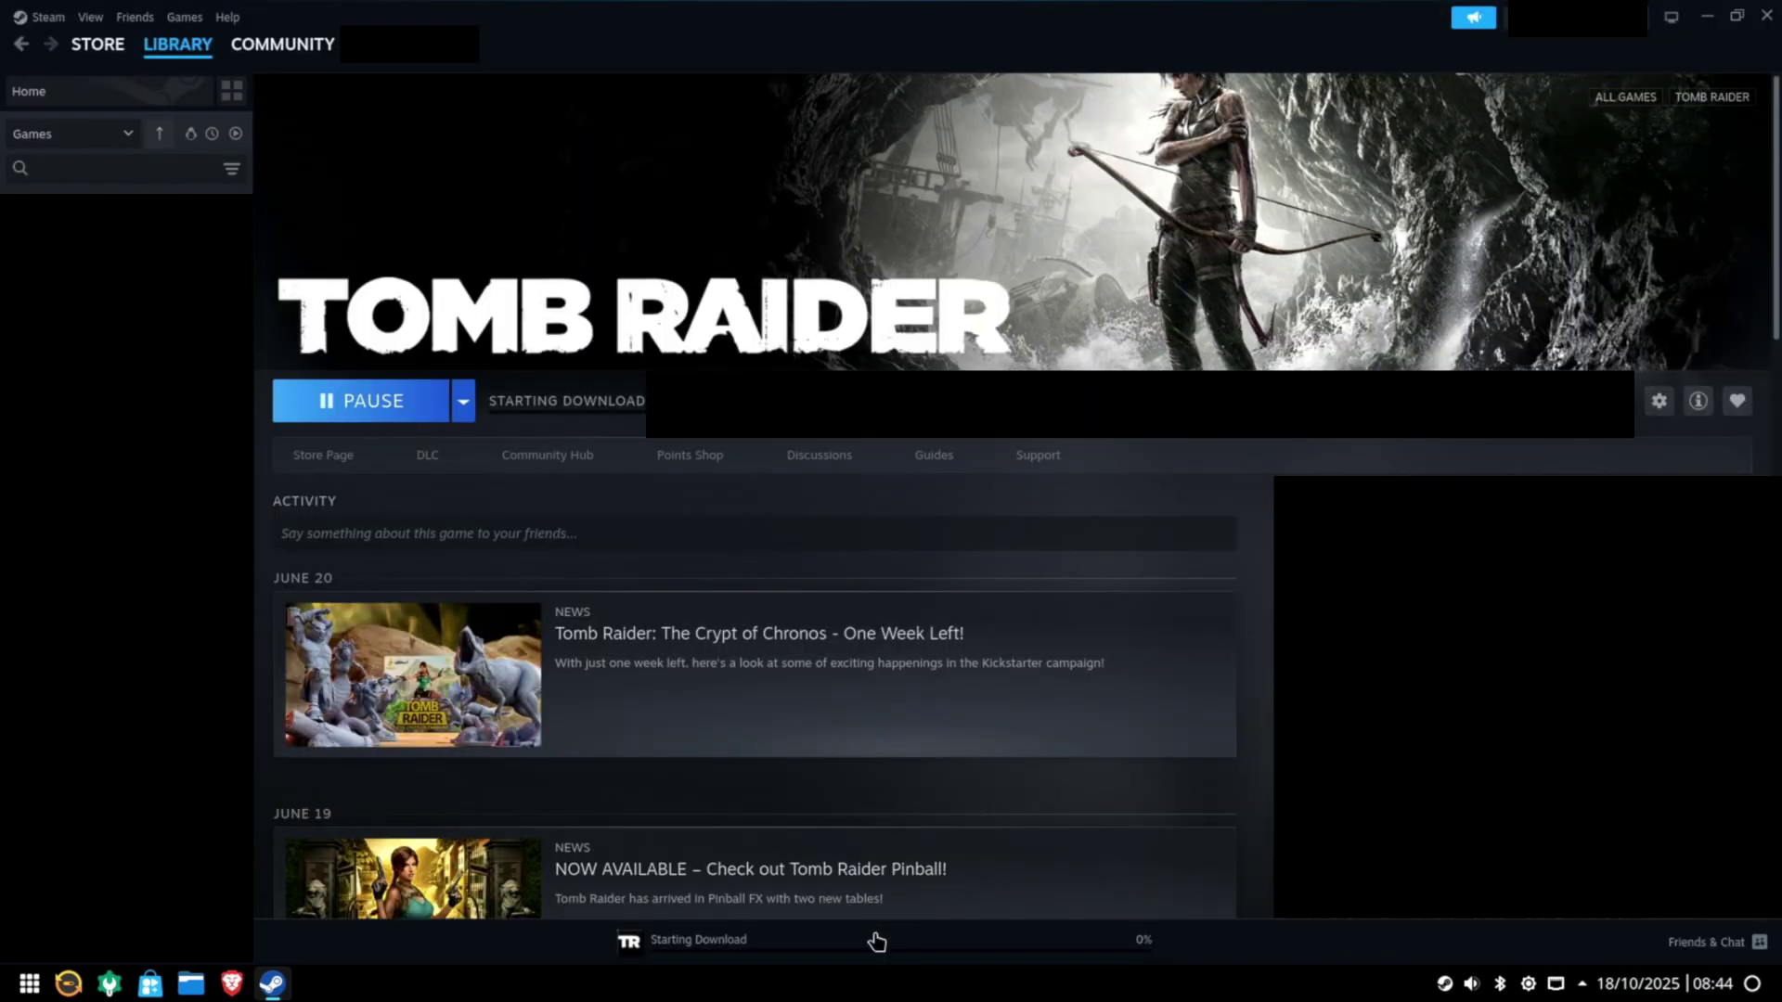
pyautogui.click(876, 941)
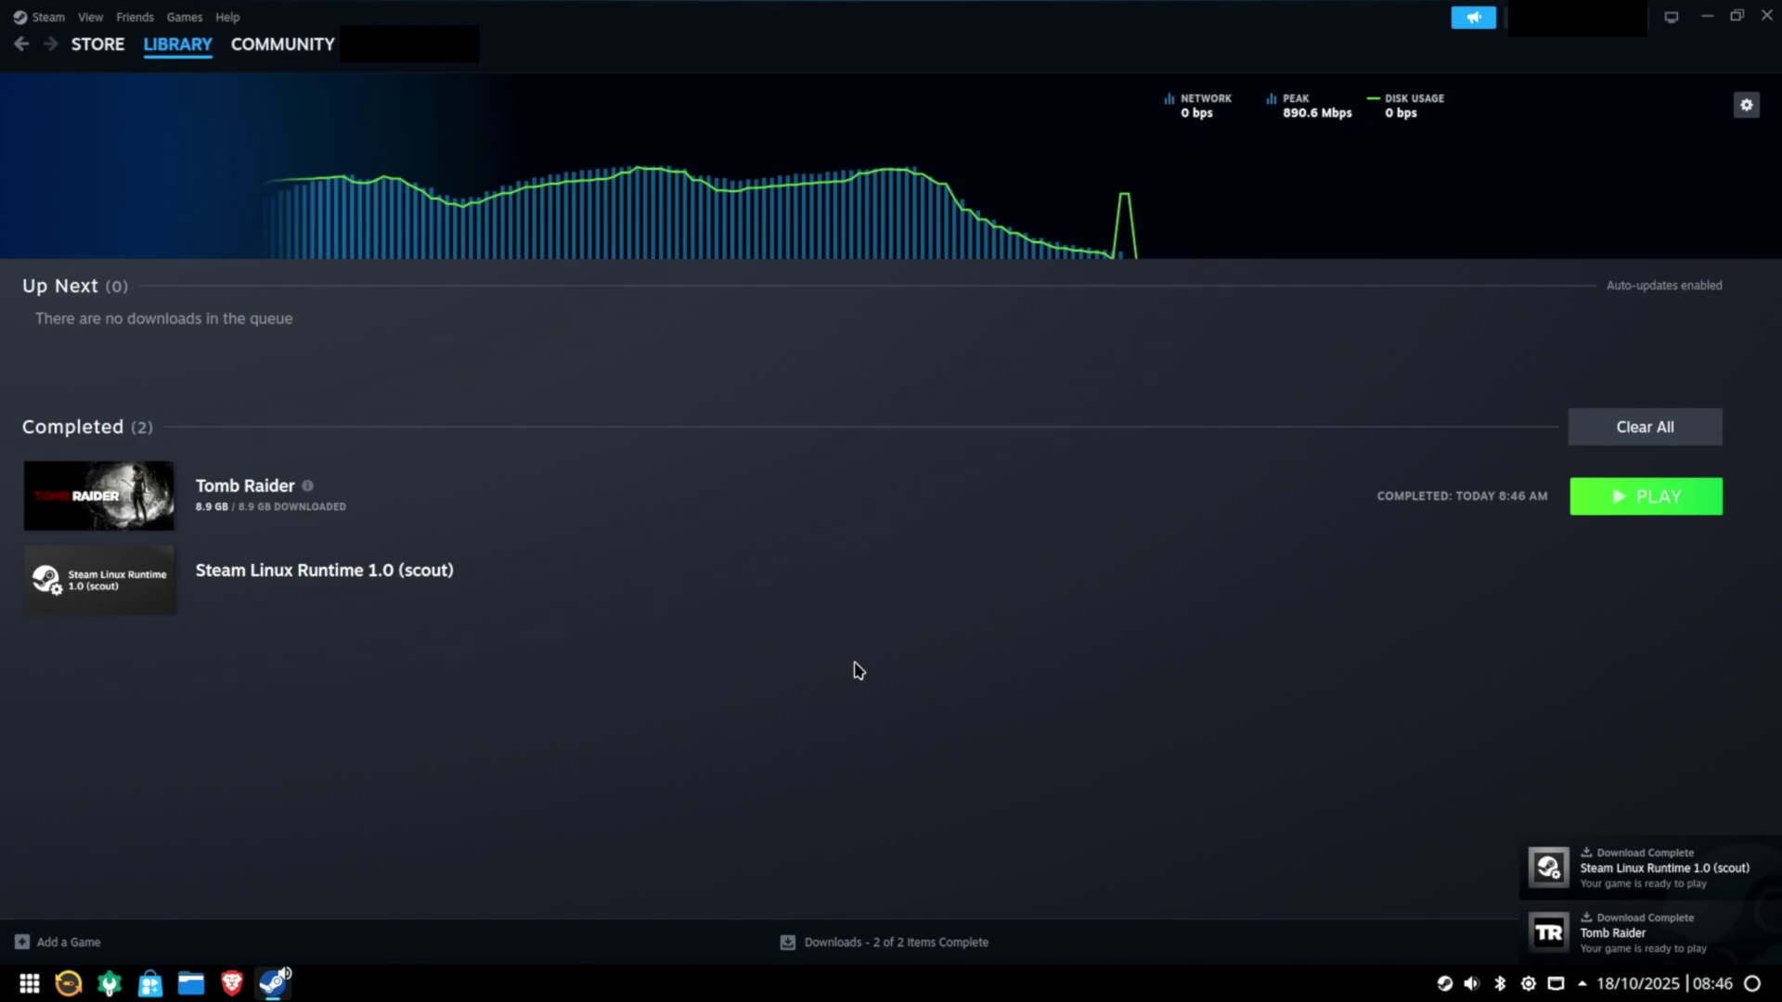
pyautogui.click(1631, 498)
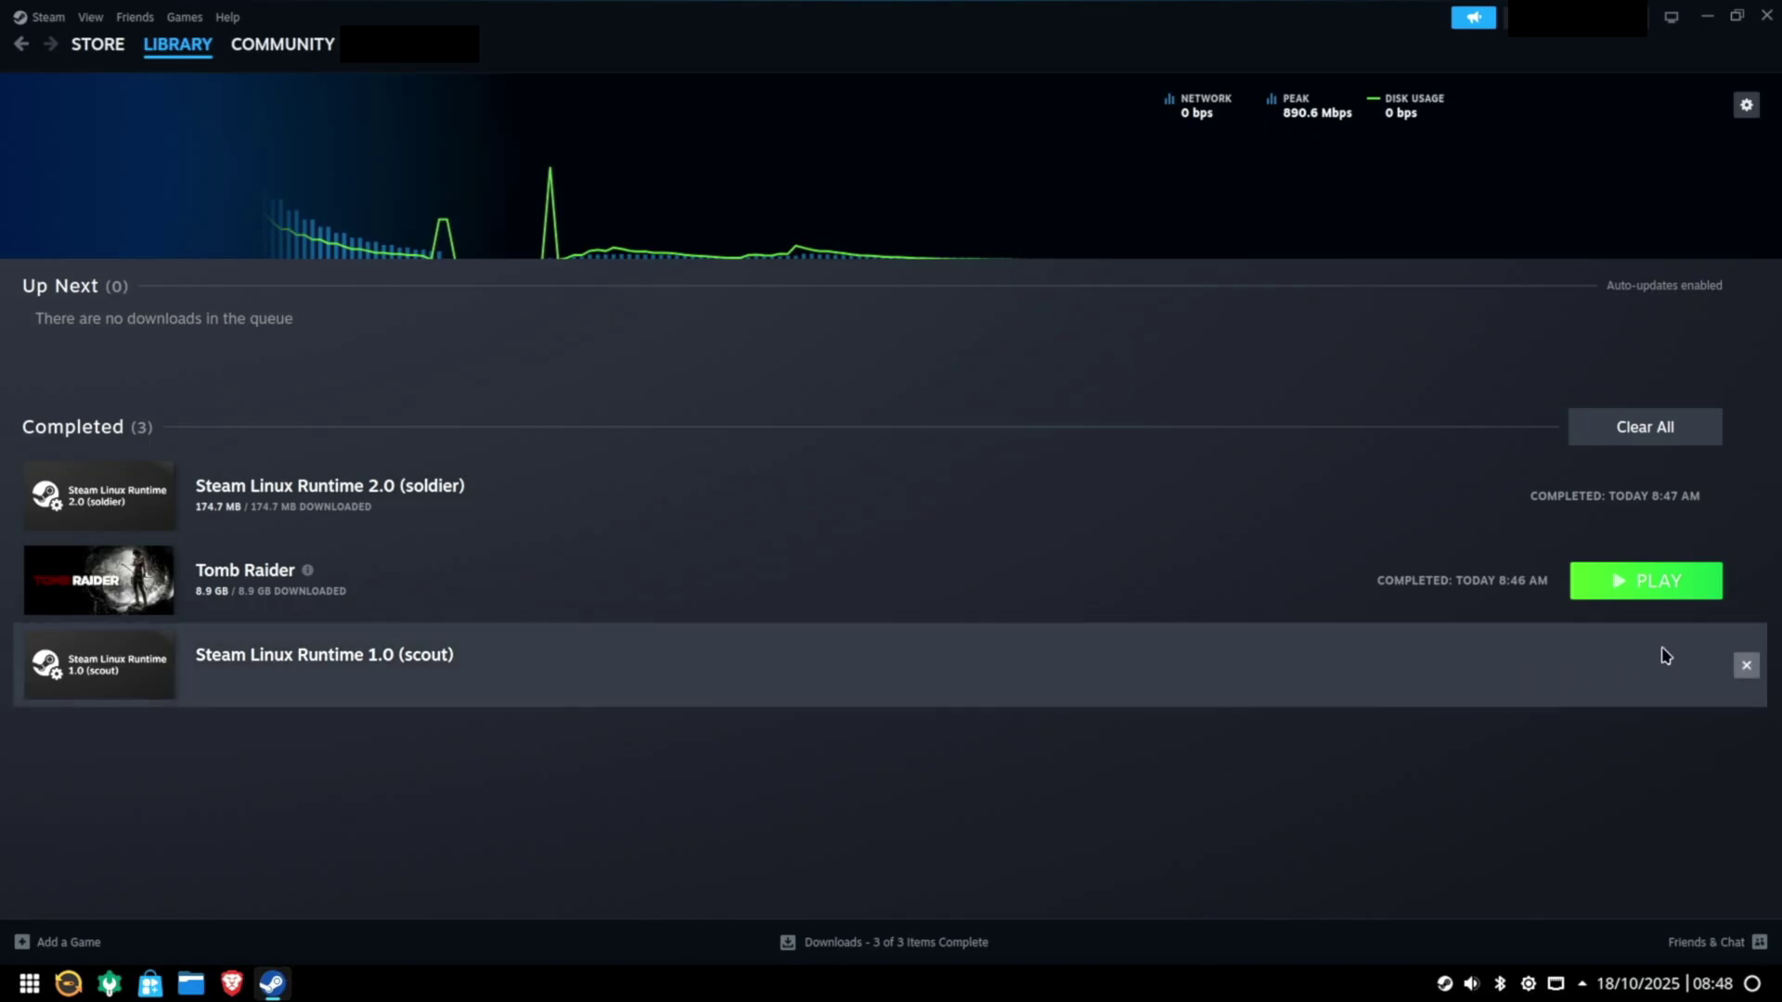
# Step: Start Tomb Raider from its library page, then stop it once it shows Running
pyautogui.click(1639, 581)
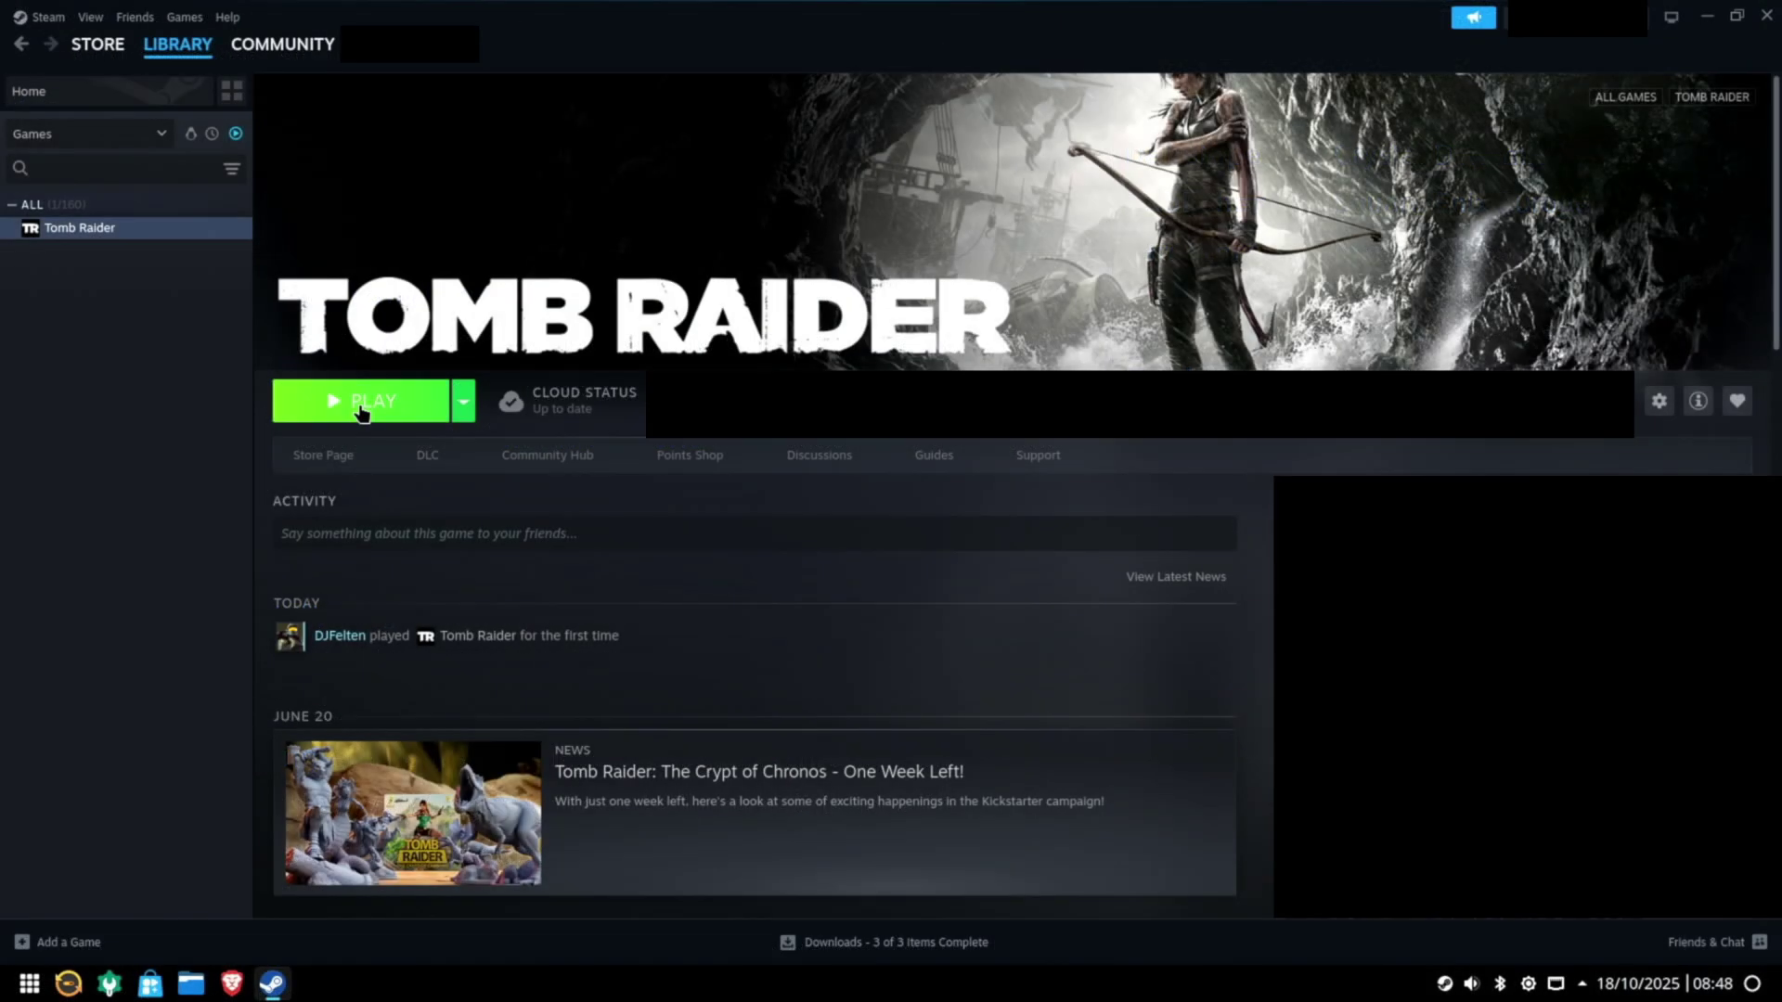
pyautogui.click(362, 402)
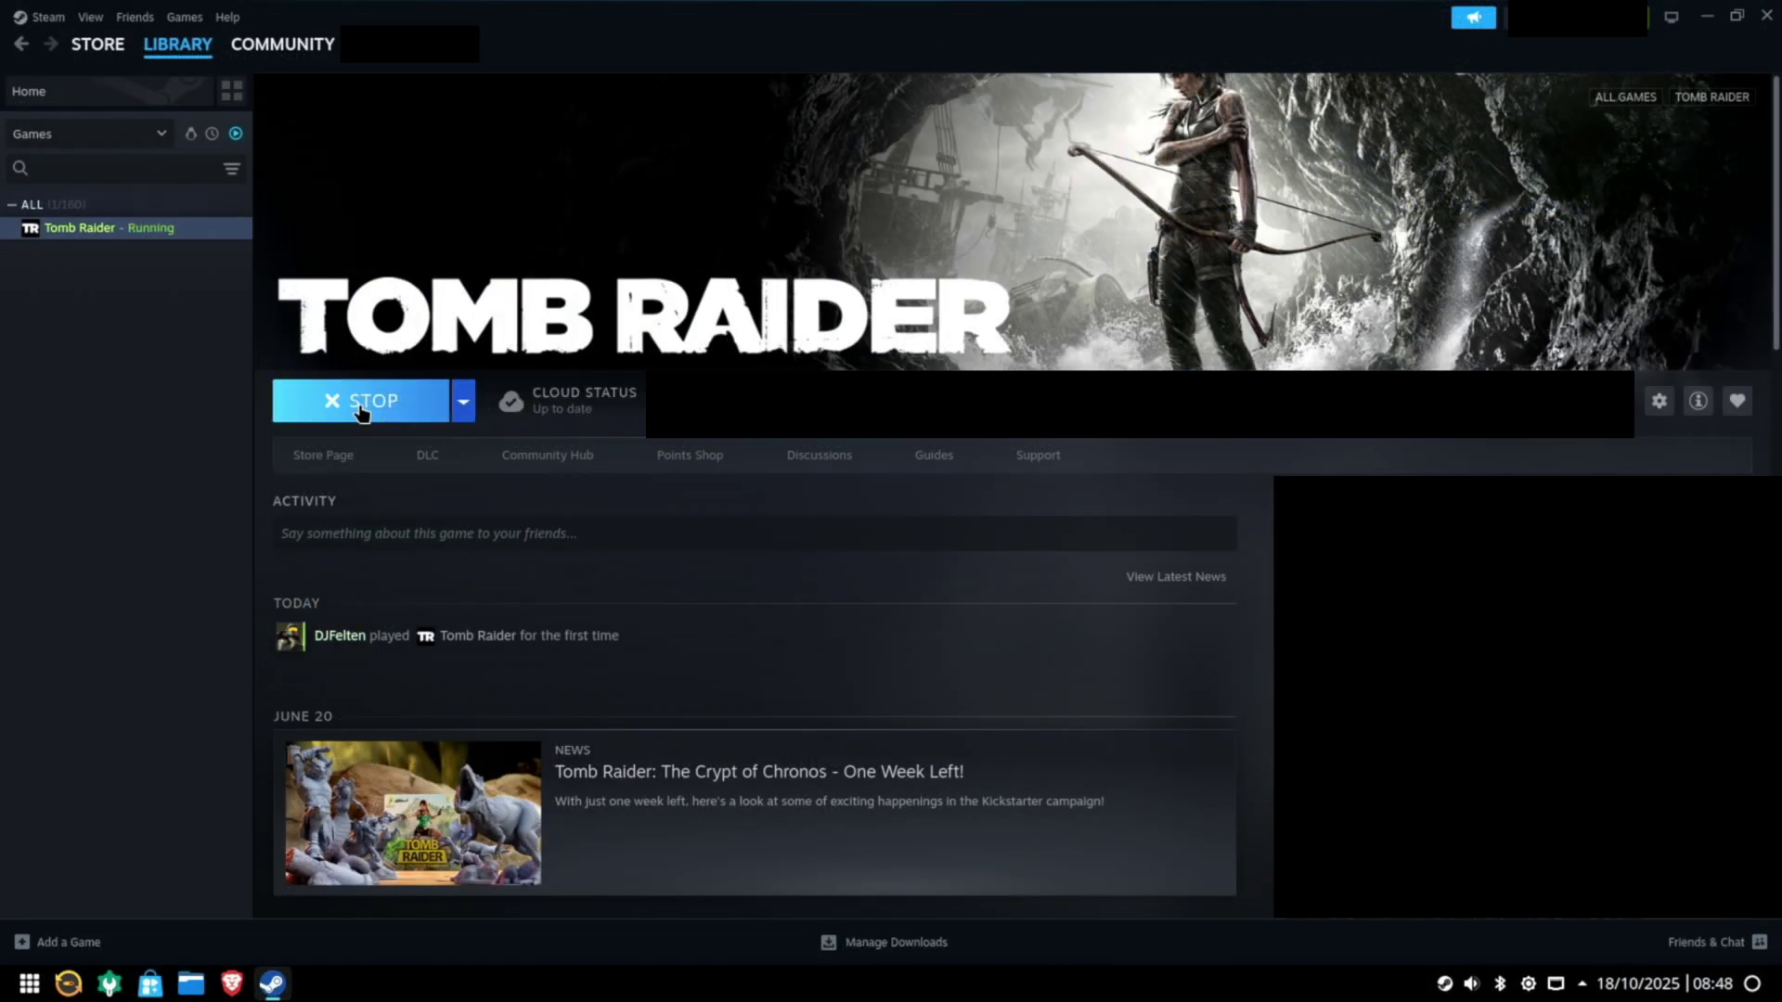
pyautogui.click(361, 401)
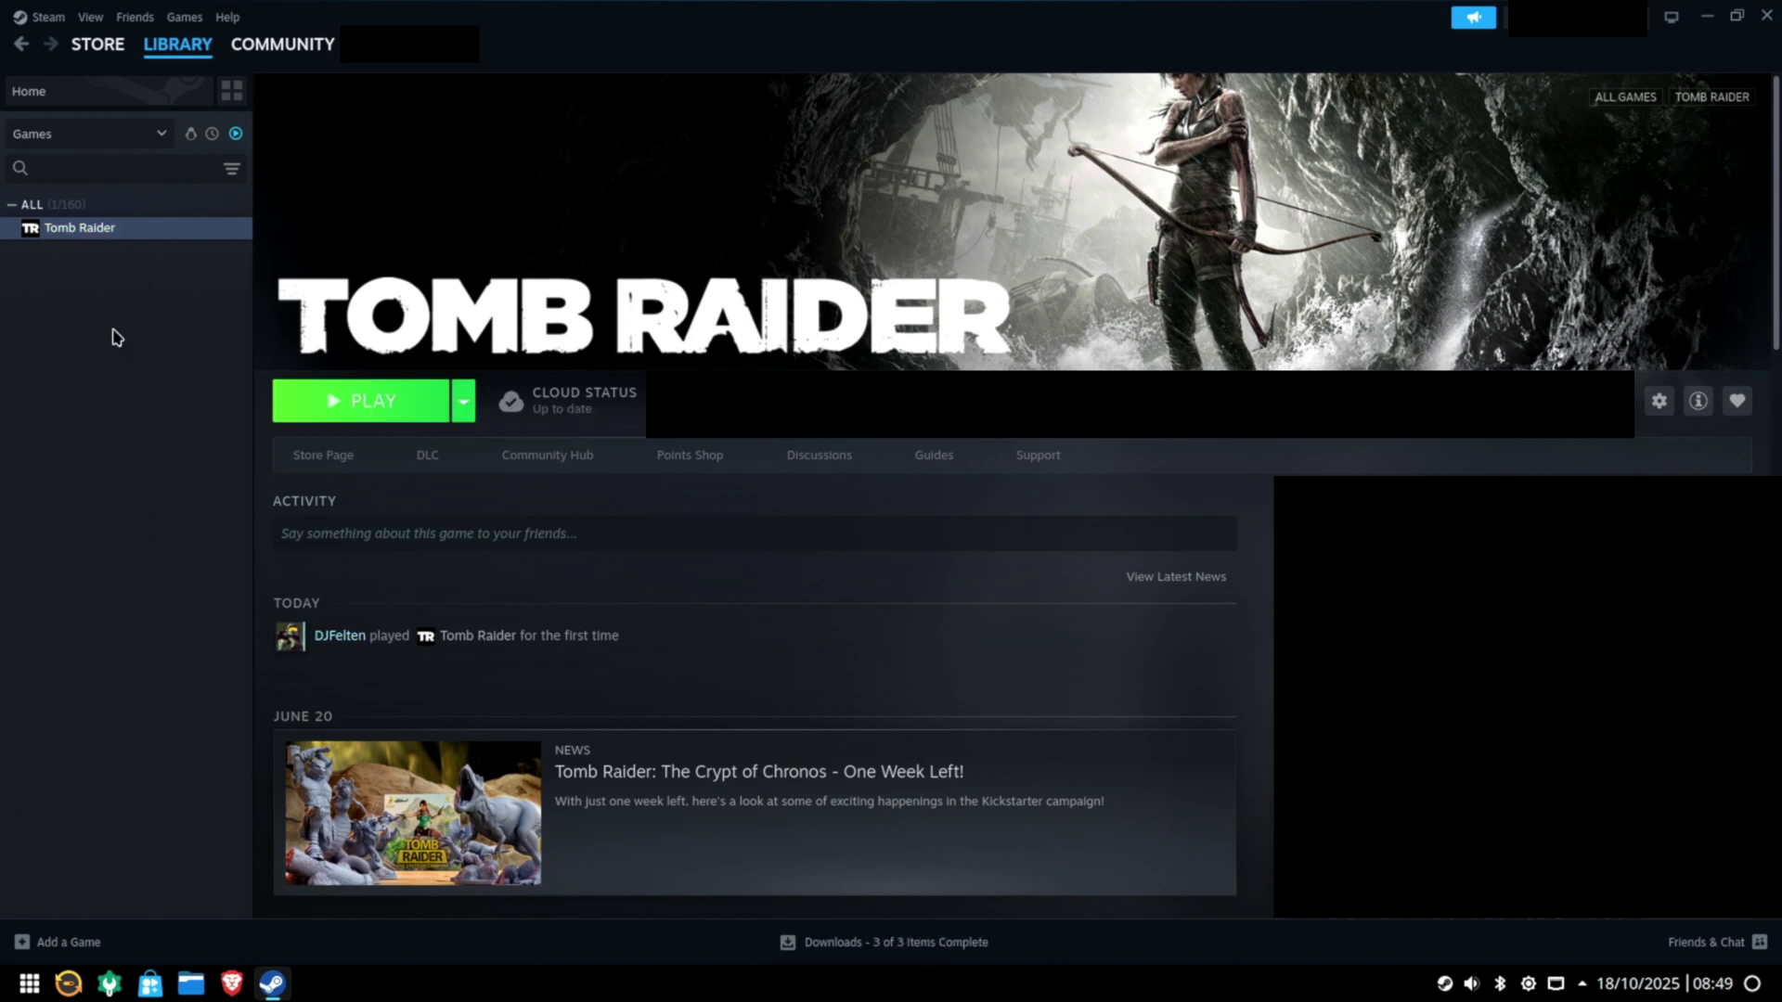
# Step: Force Tomb Raider to use Proton Experimental in its Properties' Compatibility settings
pyautogui.rightClick(121, 239)
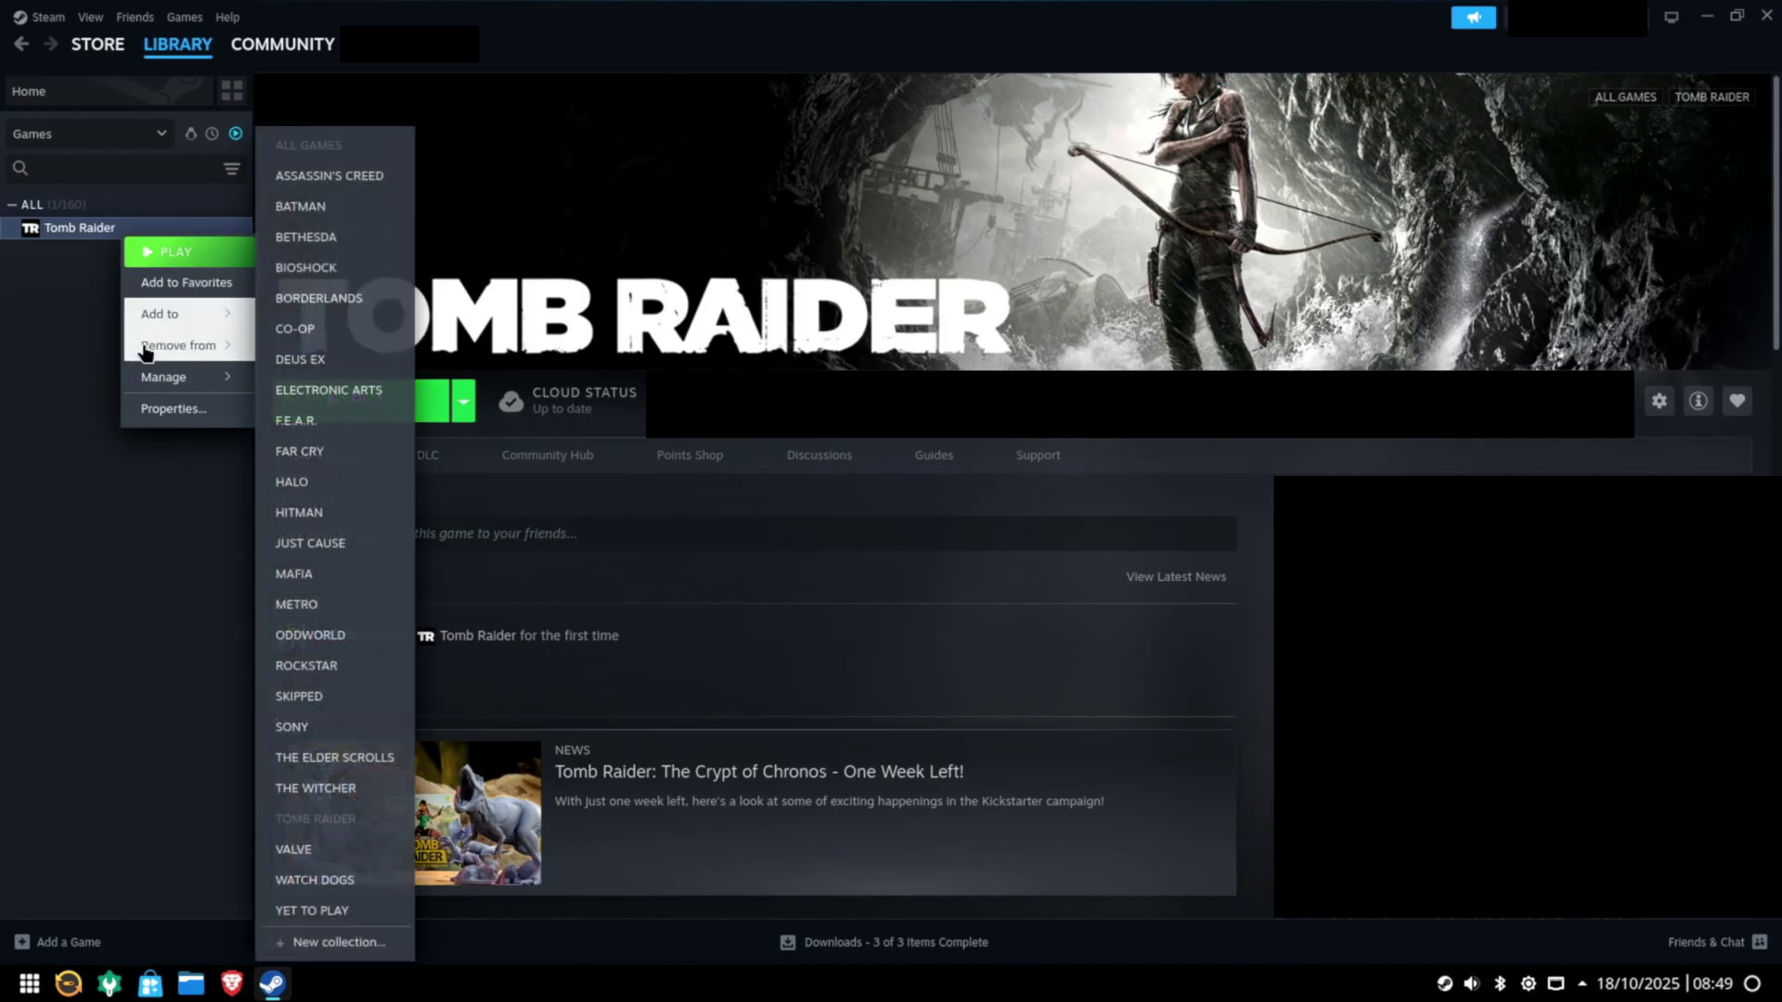
pyautogui.click(156, 411)
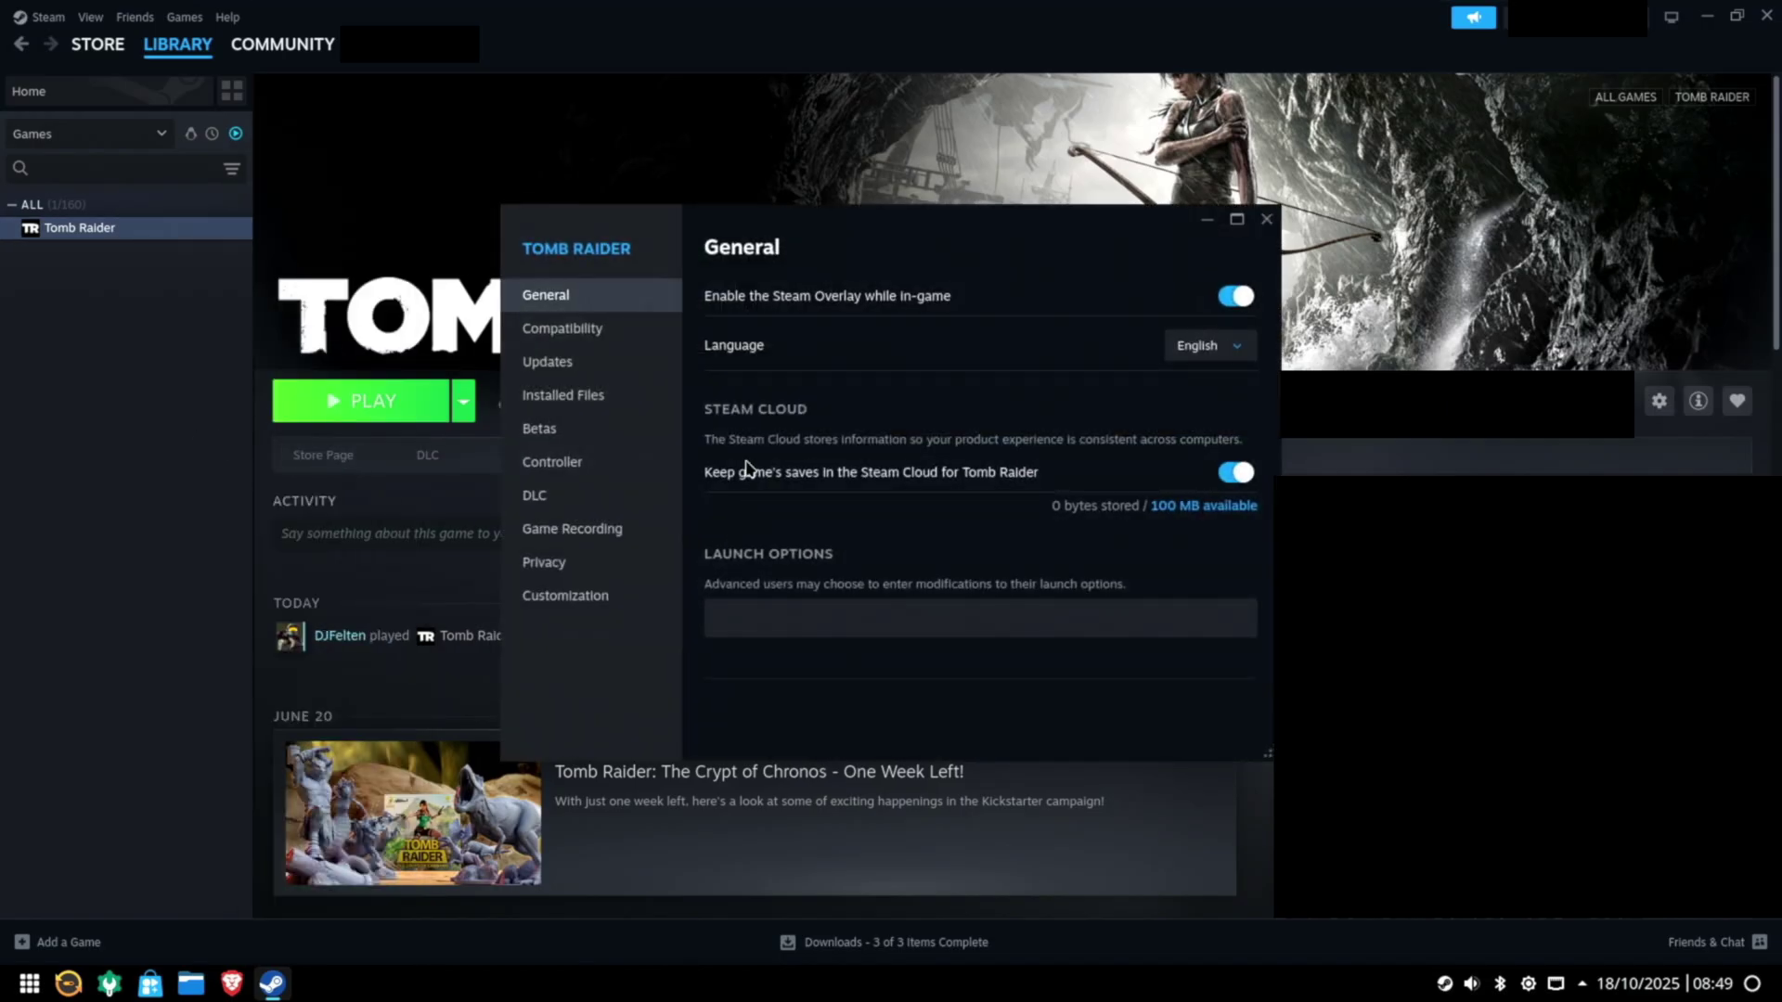
pyautogui.click(559, 334)
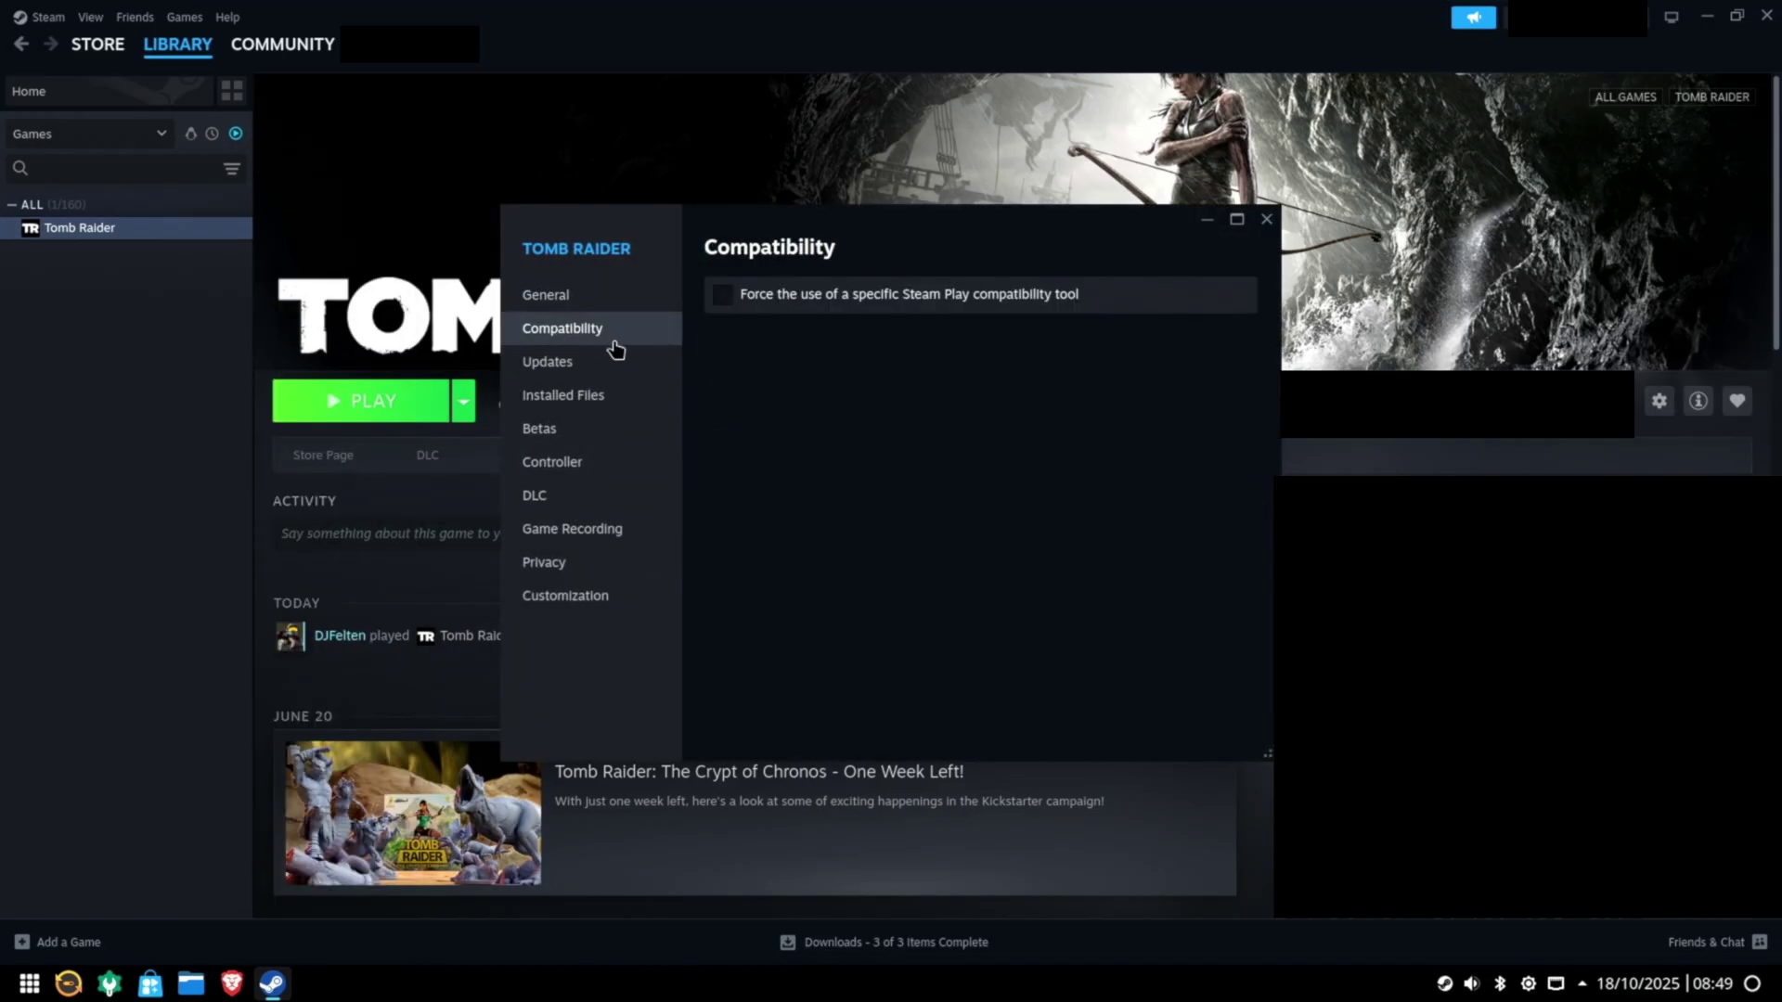
pyautogui.click(721, 295)
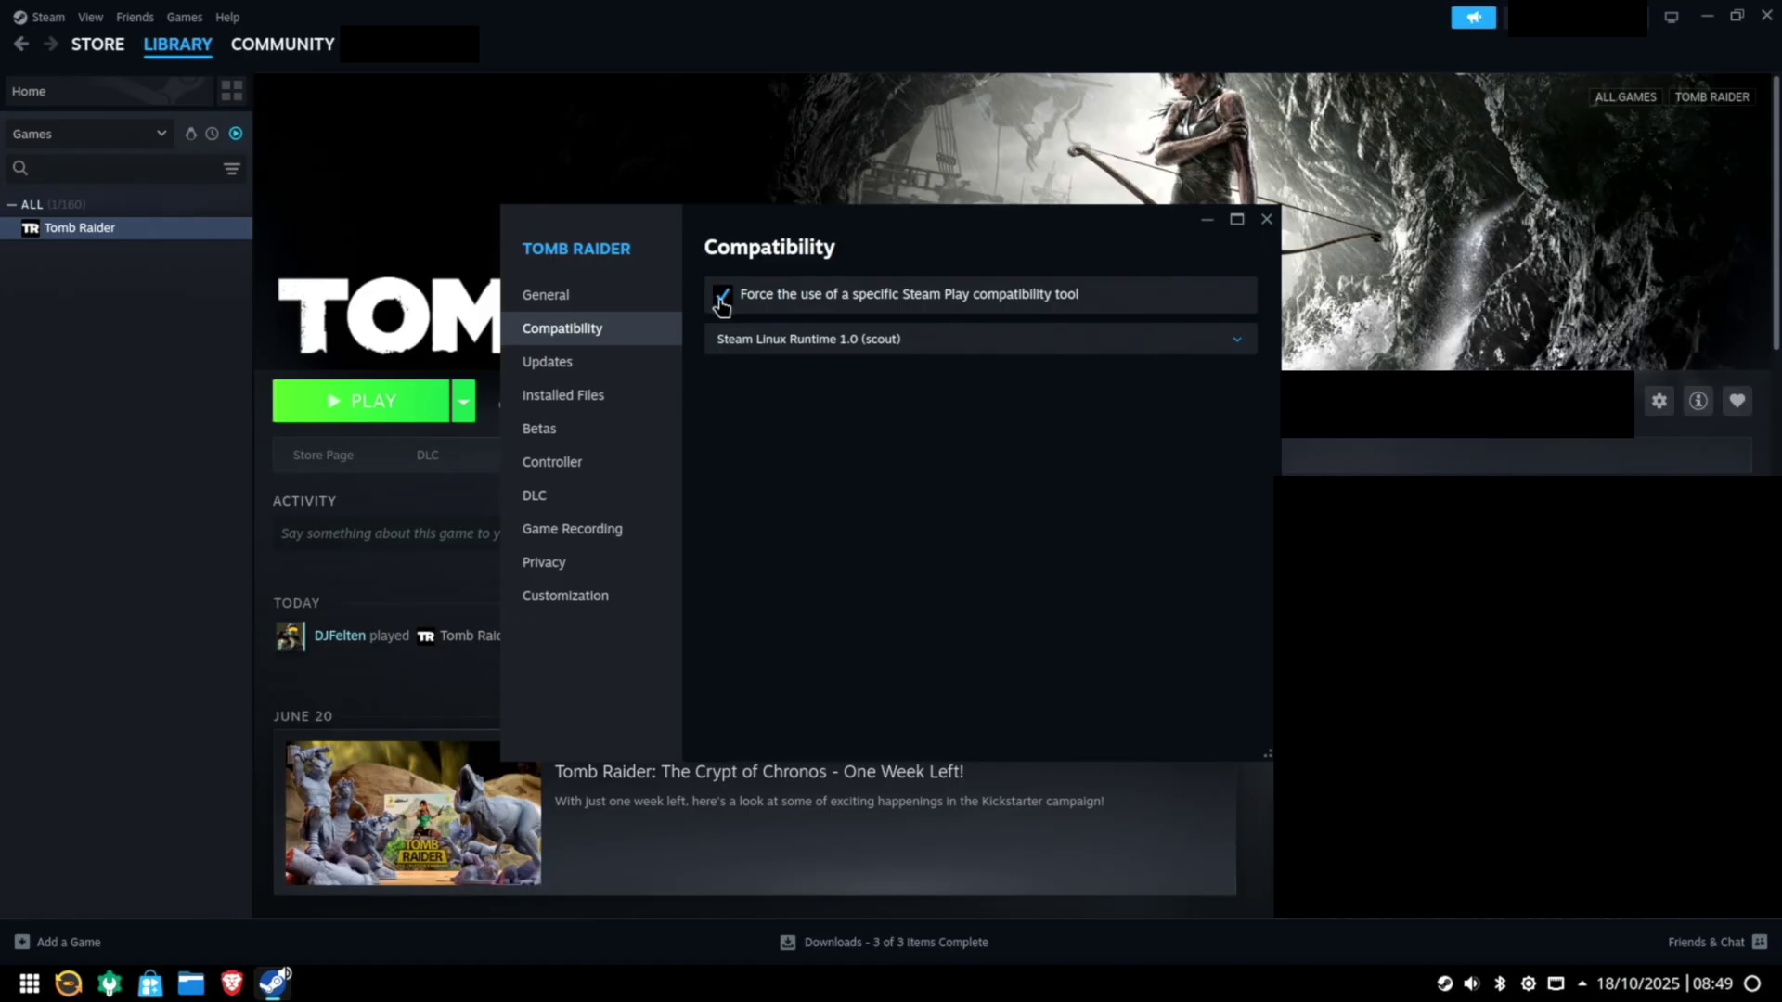
pyautogui.click(783, 345)
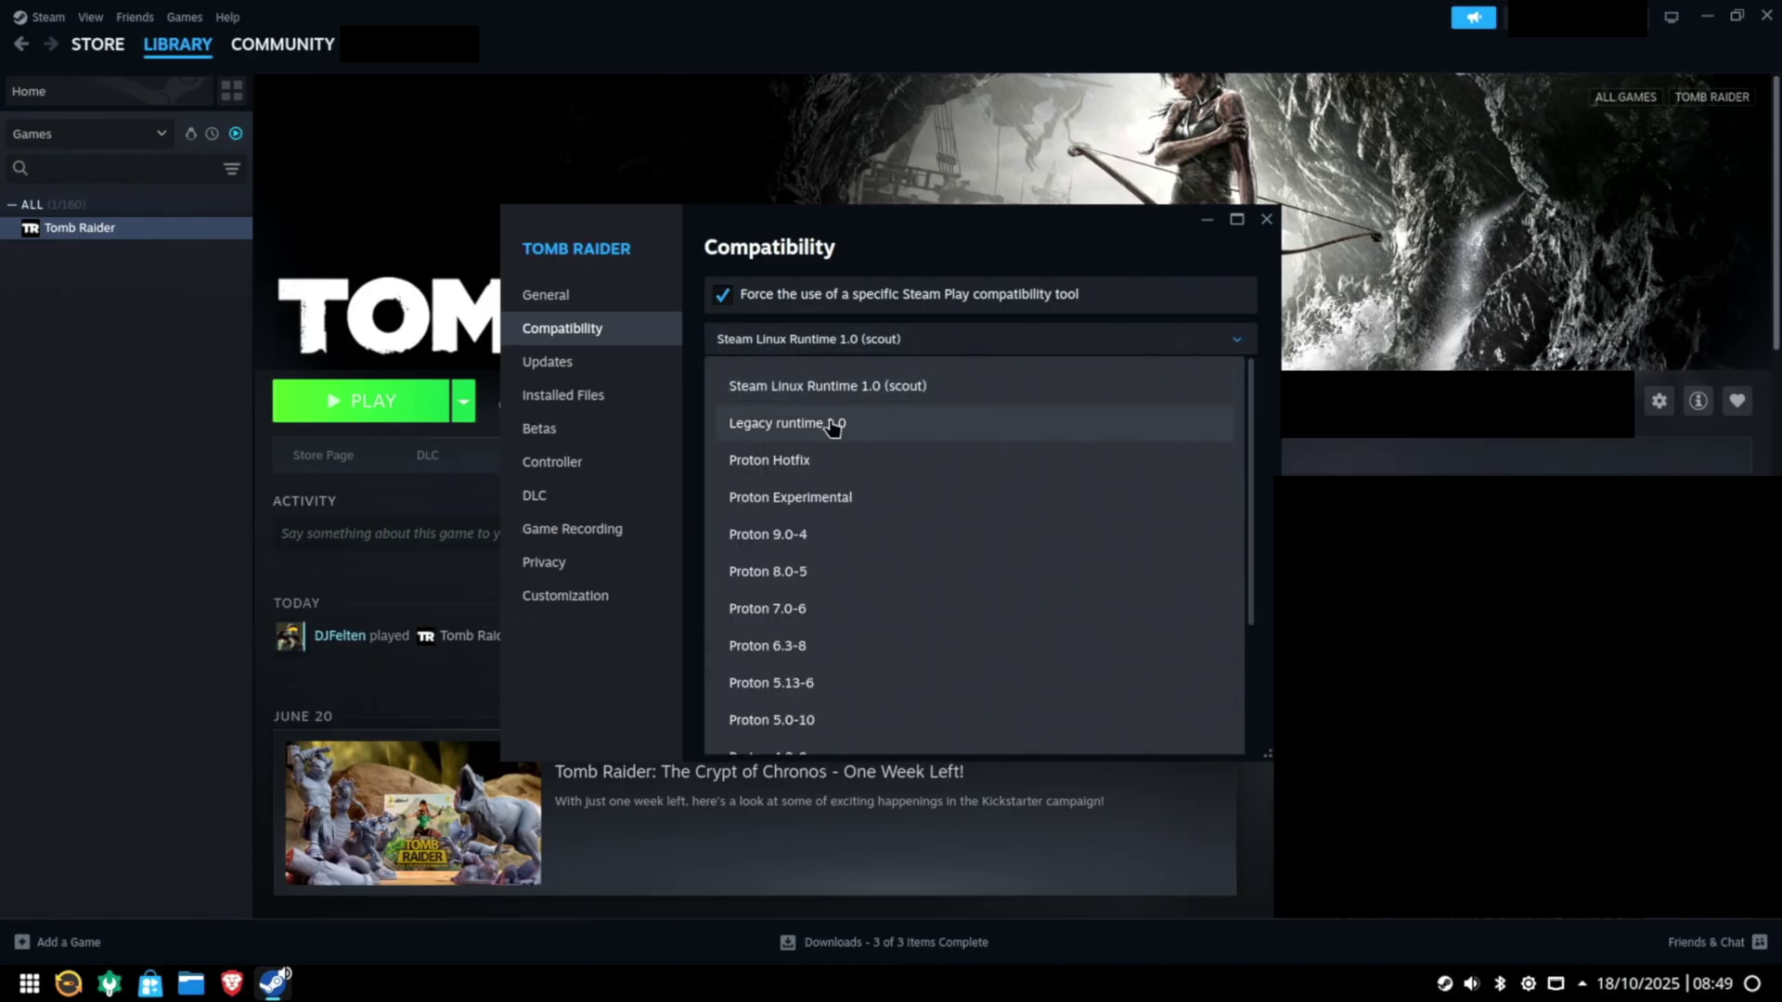
pyautogui.click(847, 500)
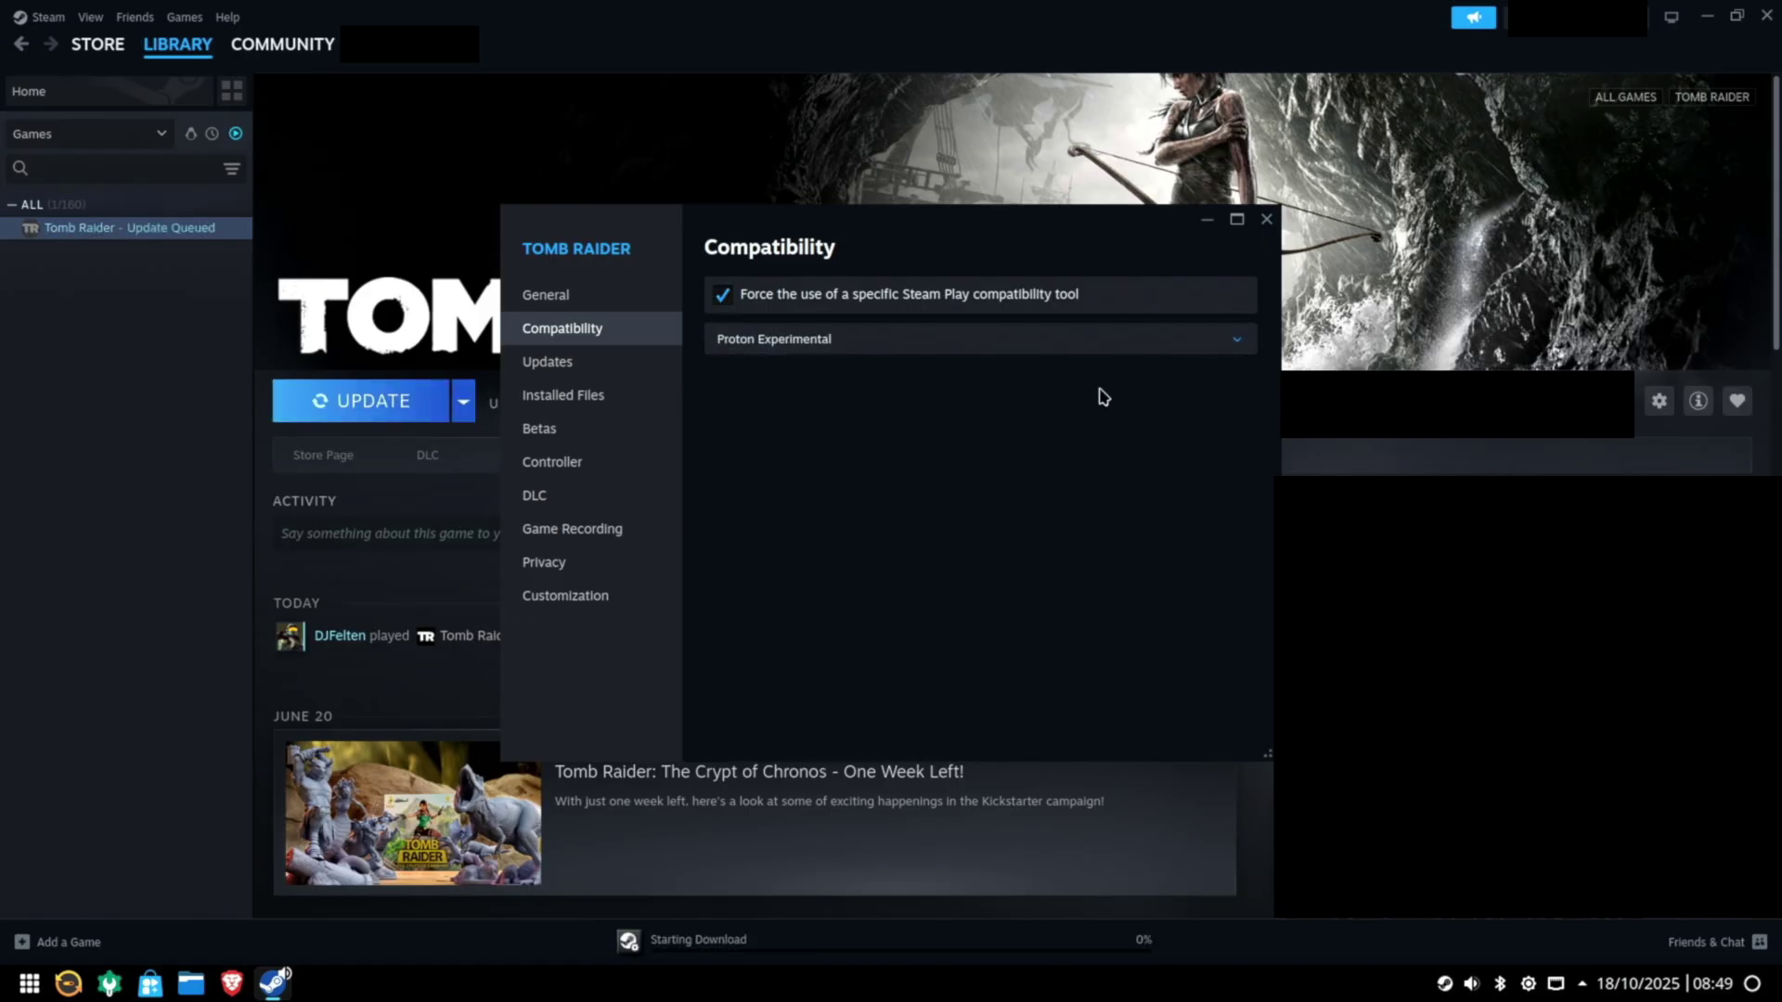
pyautogui.click(1267, 220)
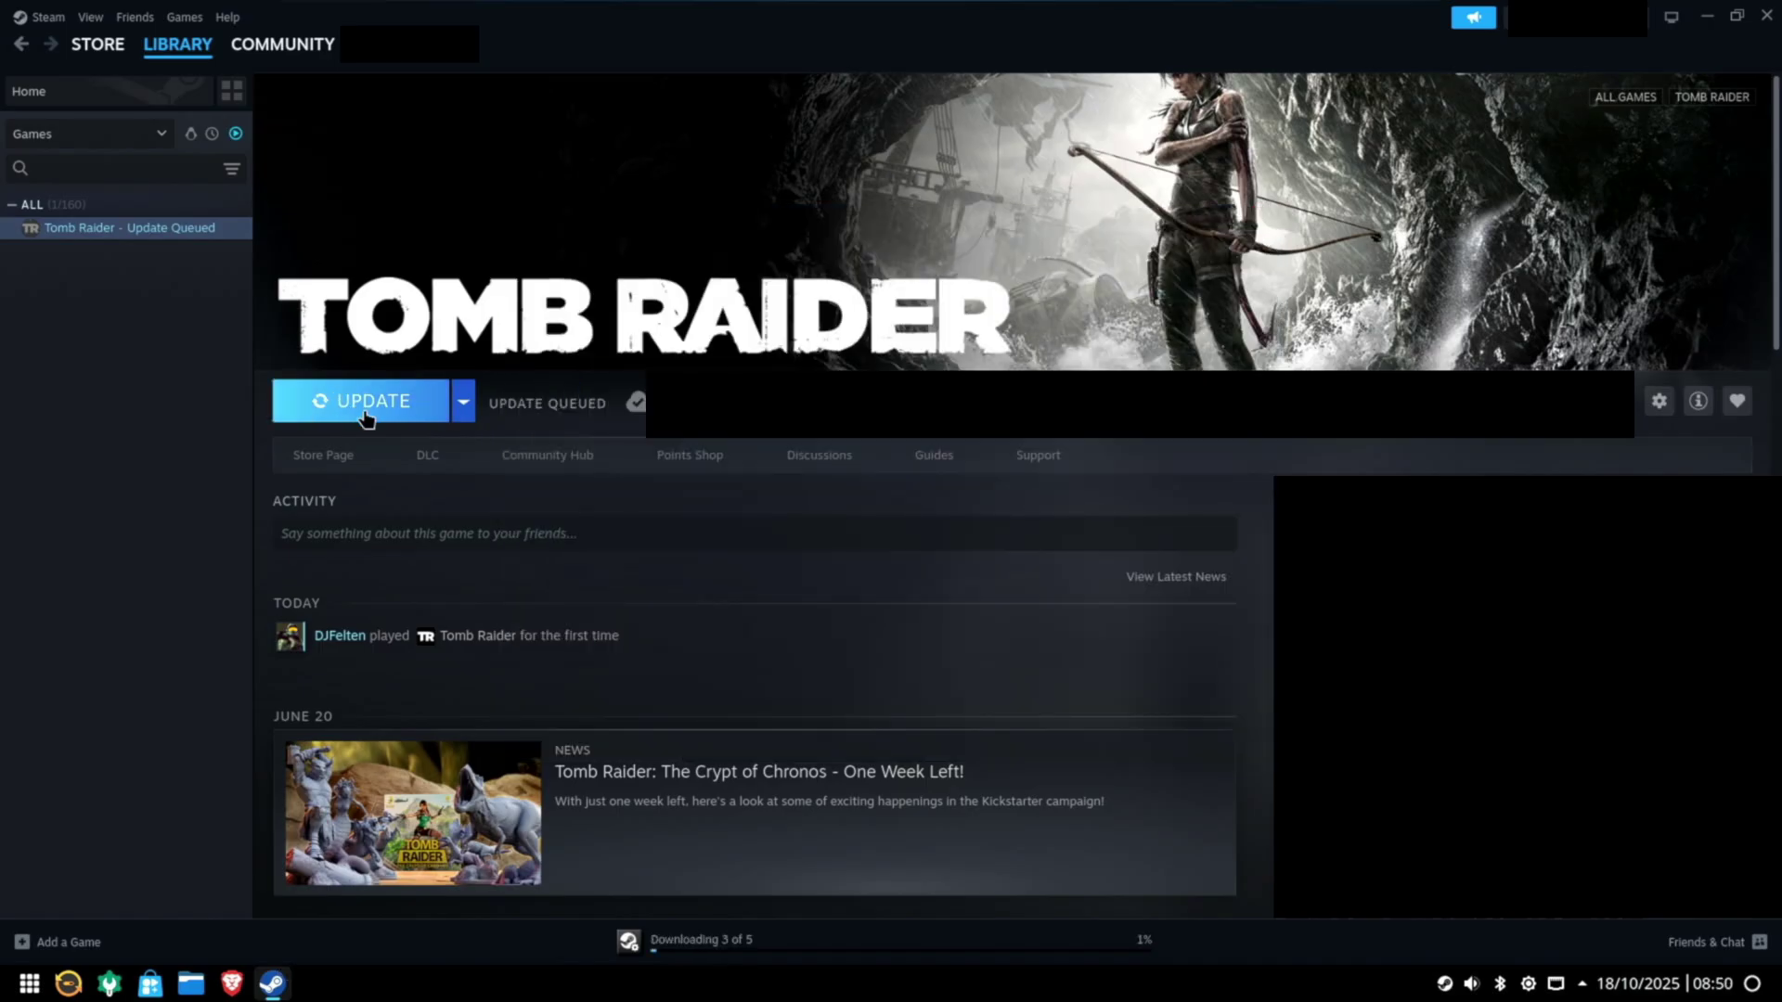
# Step: Run the queued Proton Experimental update, then play Tomb Raider once downloads complete
pyautogui.click(763, 943)
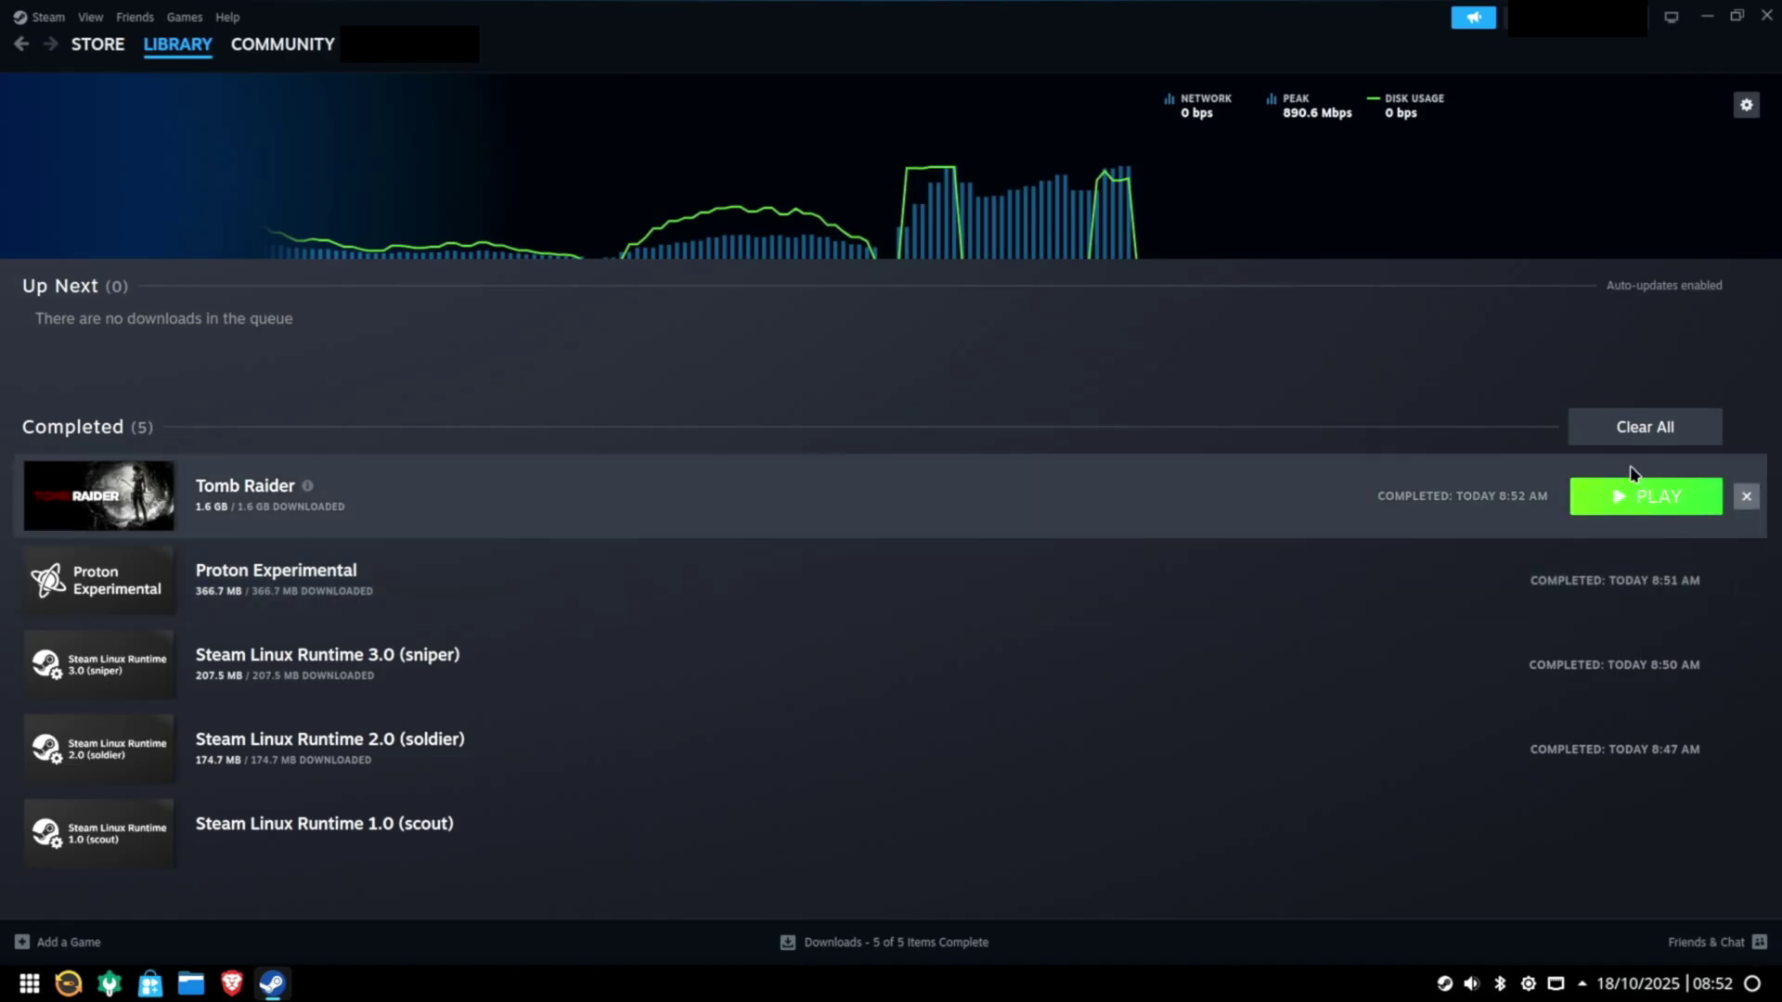
pyautogui.click(1642, 502)
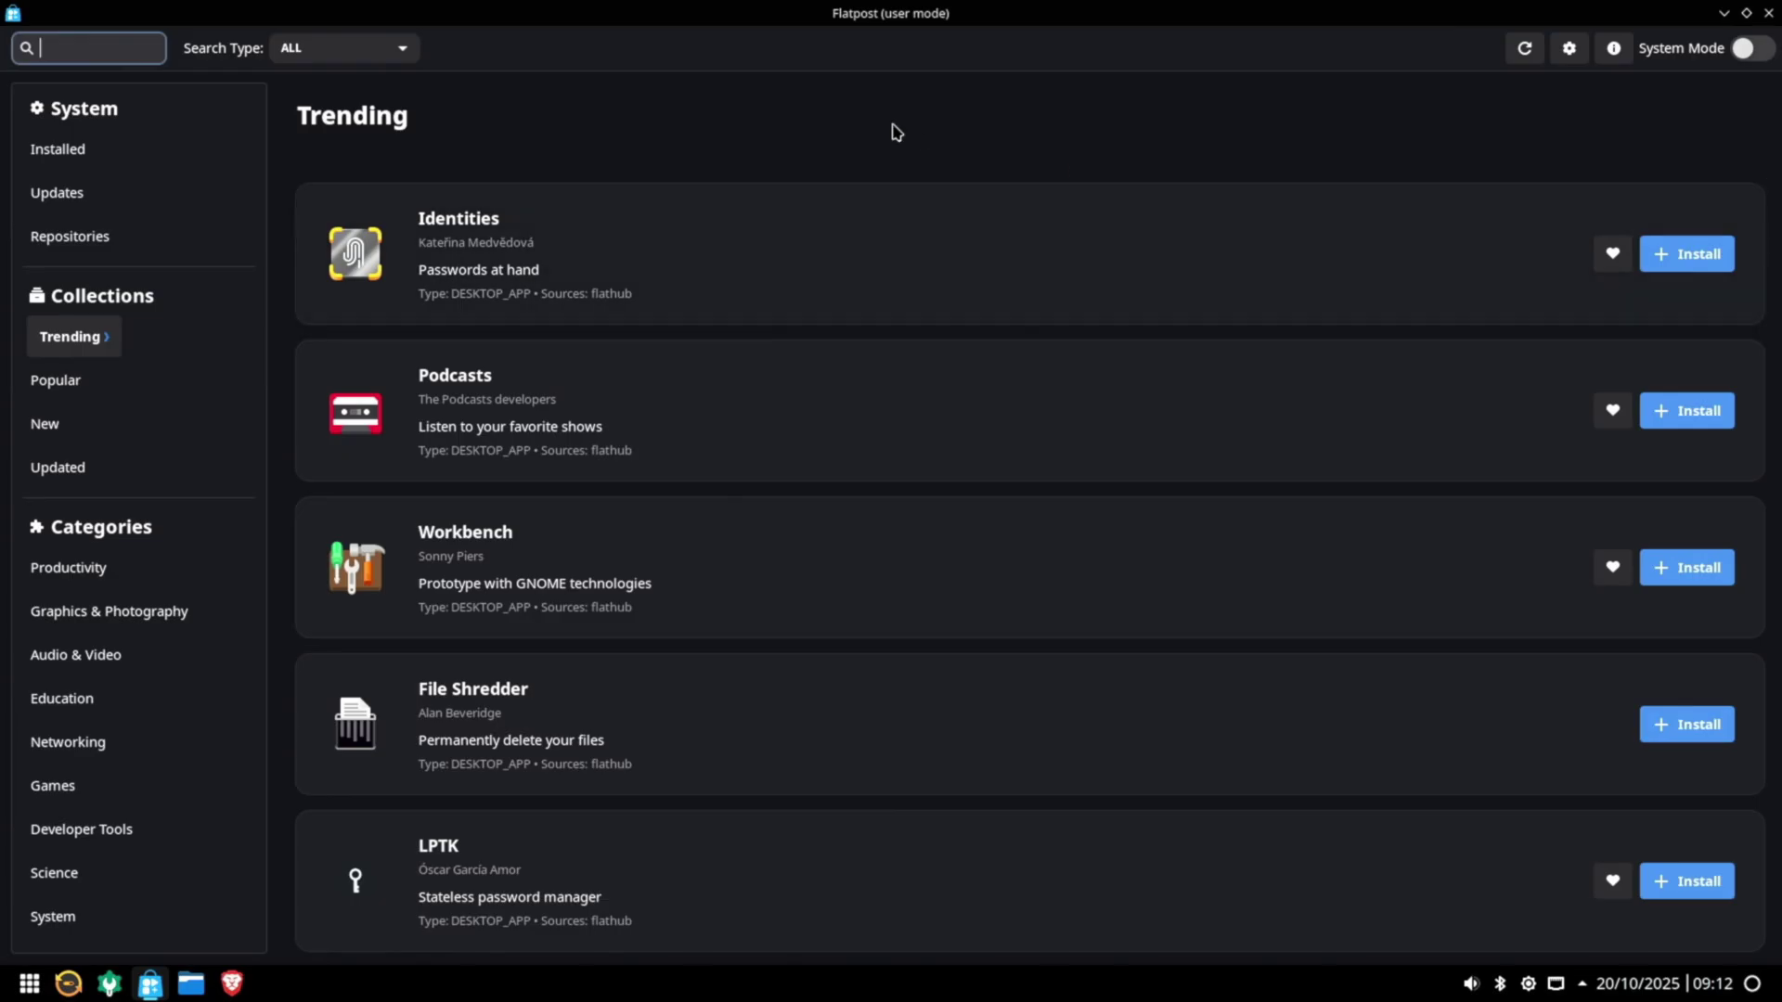
# Step: Search Flatpost for DuckStation, install it and dismiss the success message
pyautogui.write('Duckstation')
pyautogui.press('Return')
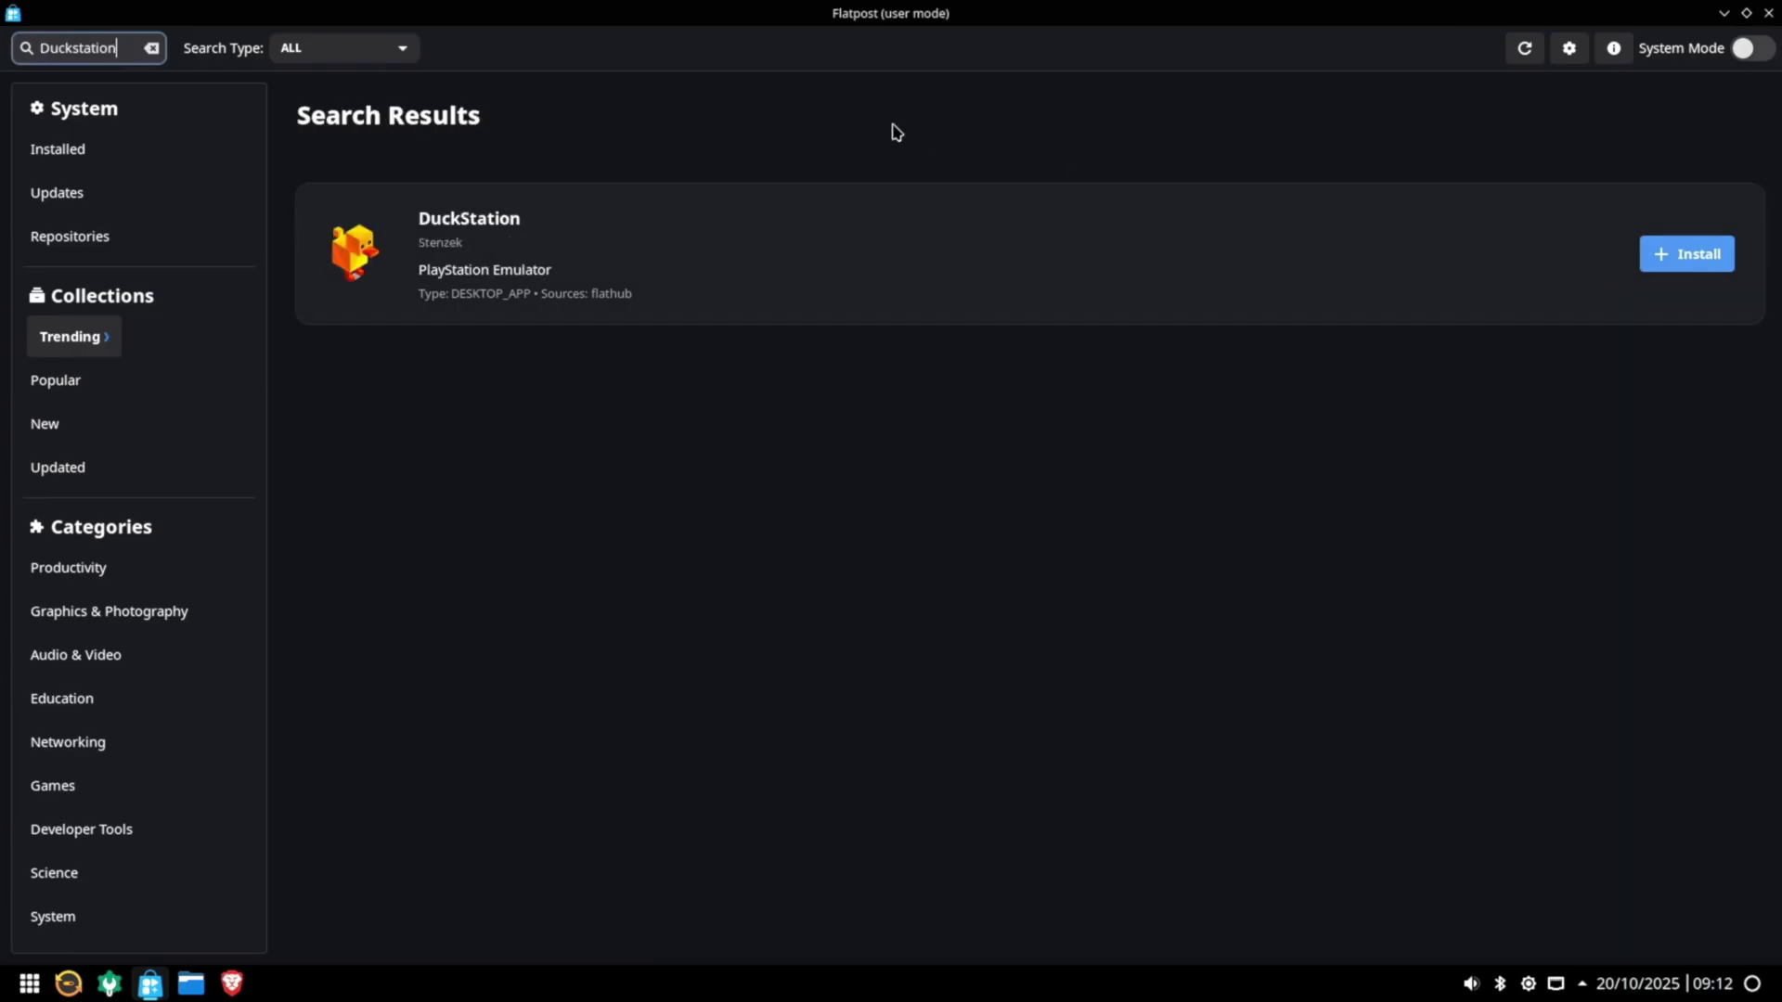
pyautogui.click(1686, 253)
pyautogui.click(967, 517)
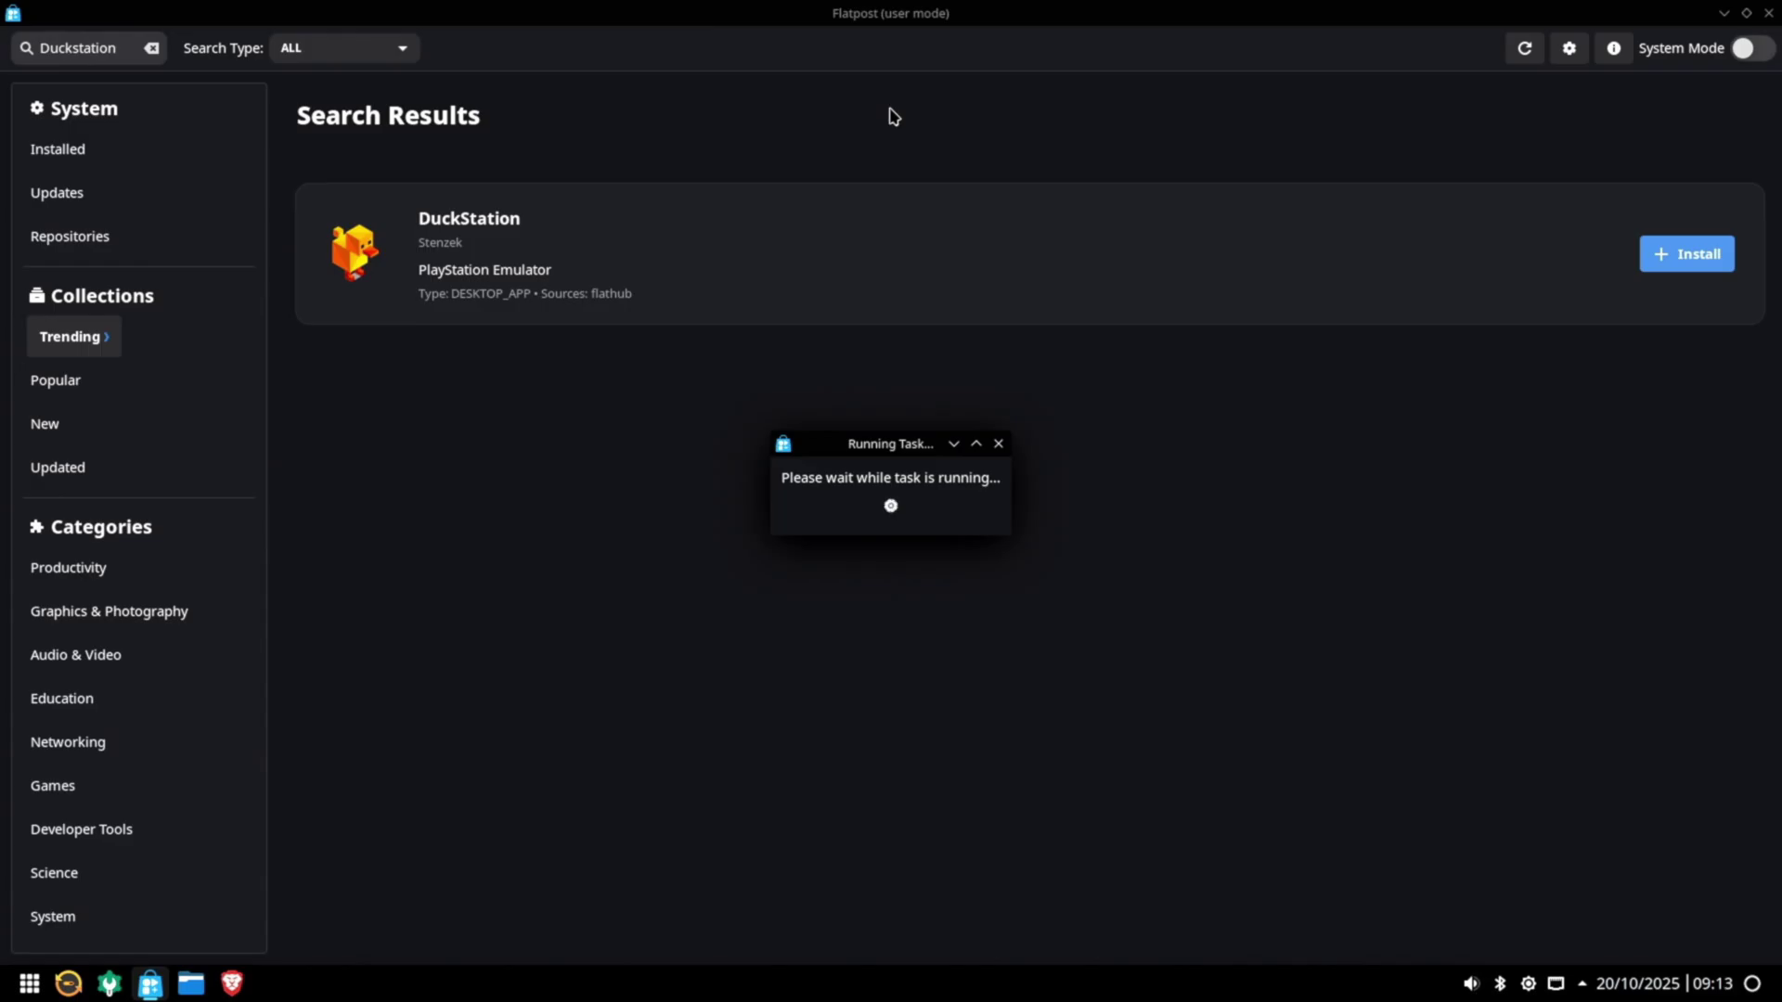
pyautogui.press('Return')
pyautogui.click(151, 47)
# Step: Search for and install PCSX2, then search for DuckStation again and install it
pyautogui.write('PCSX2')
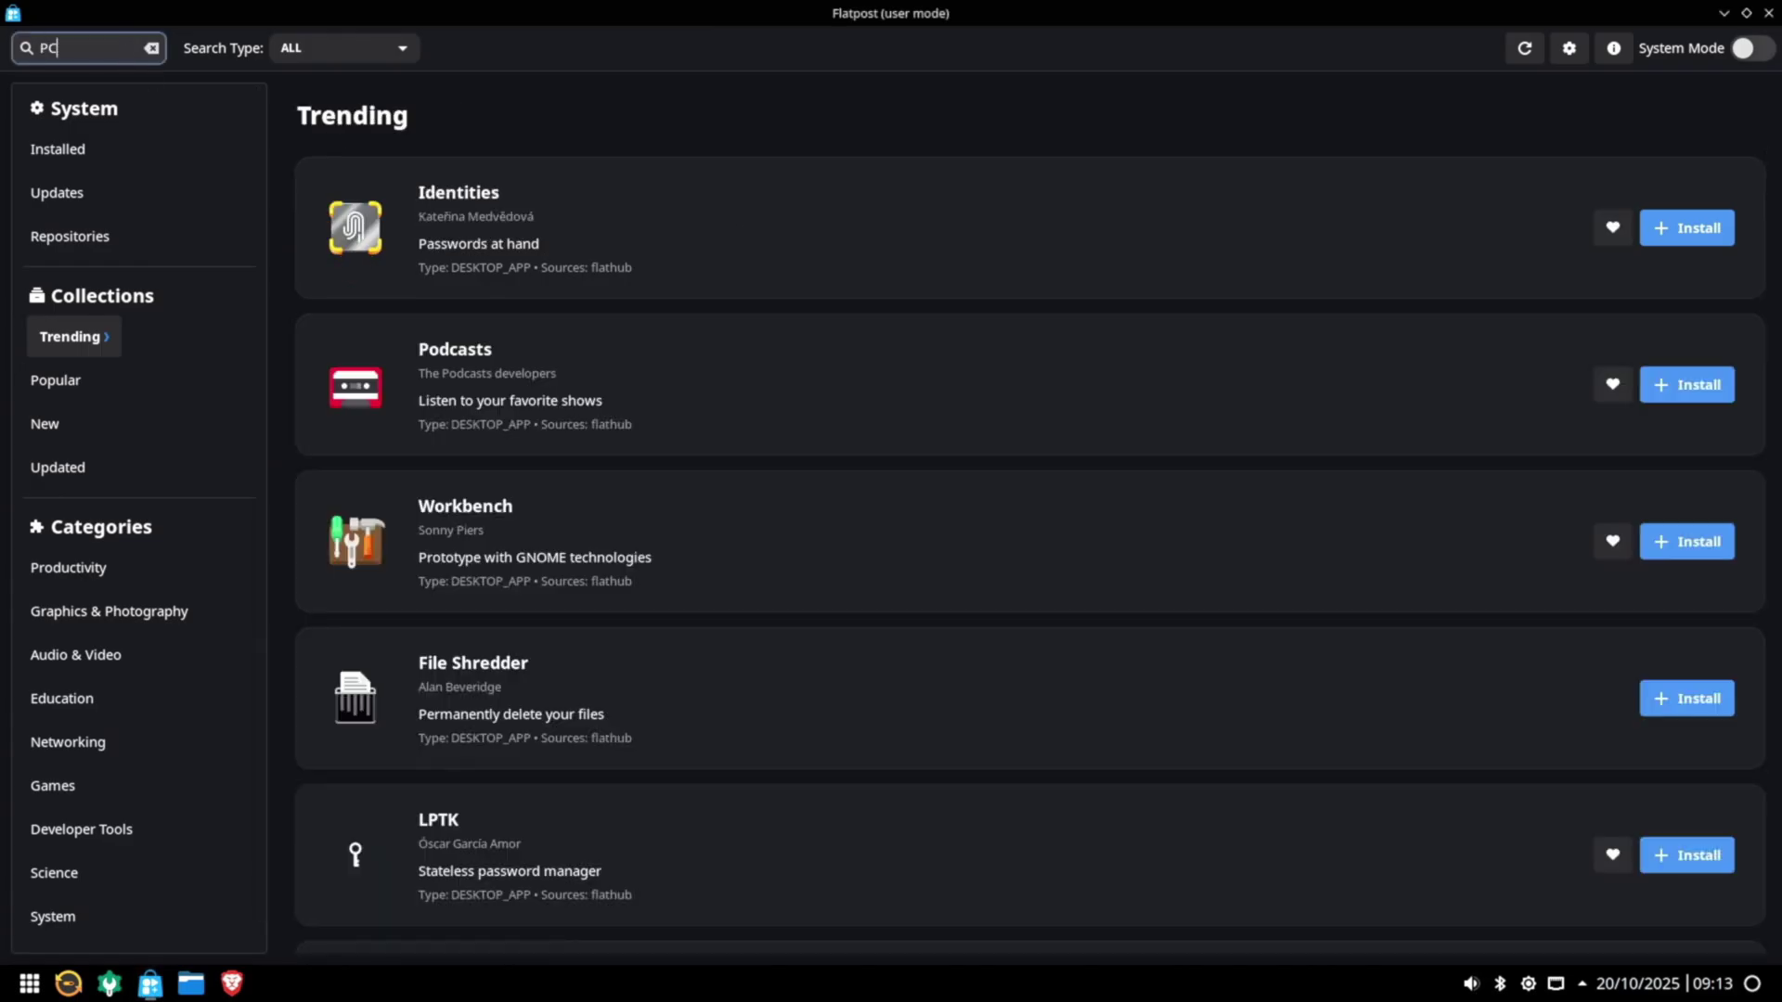
pyautogui.press('Return')
pyautogui.click(1694, 237)
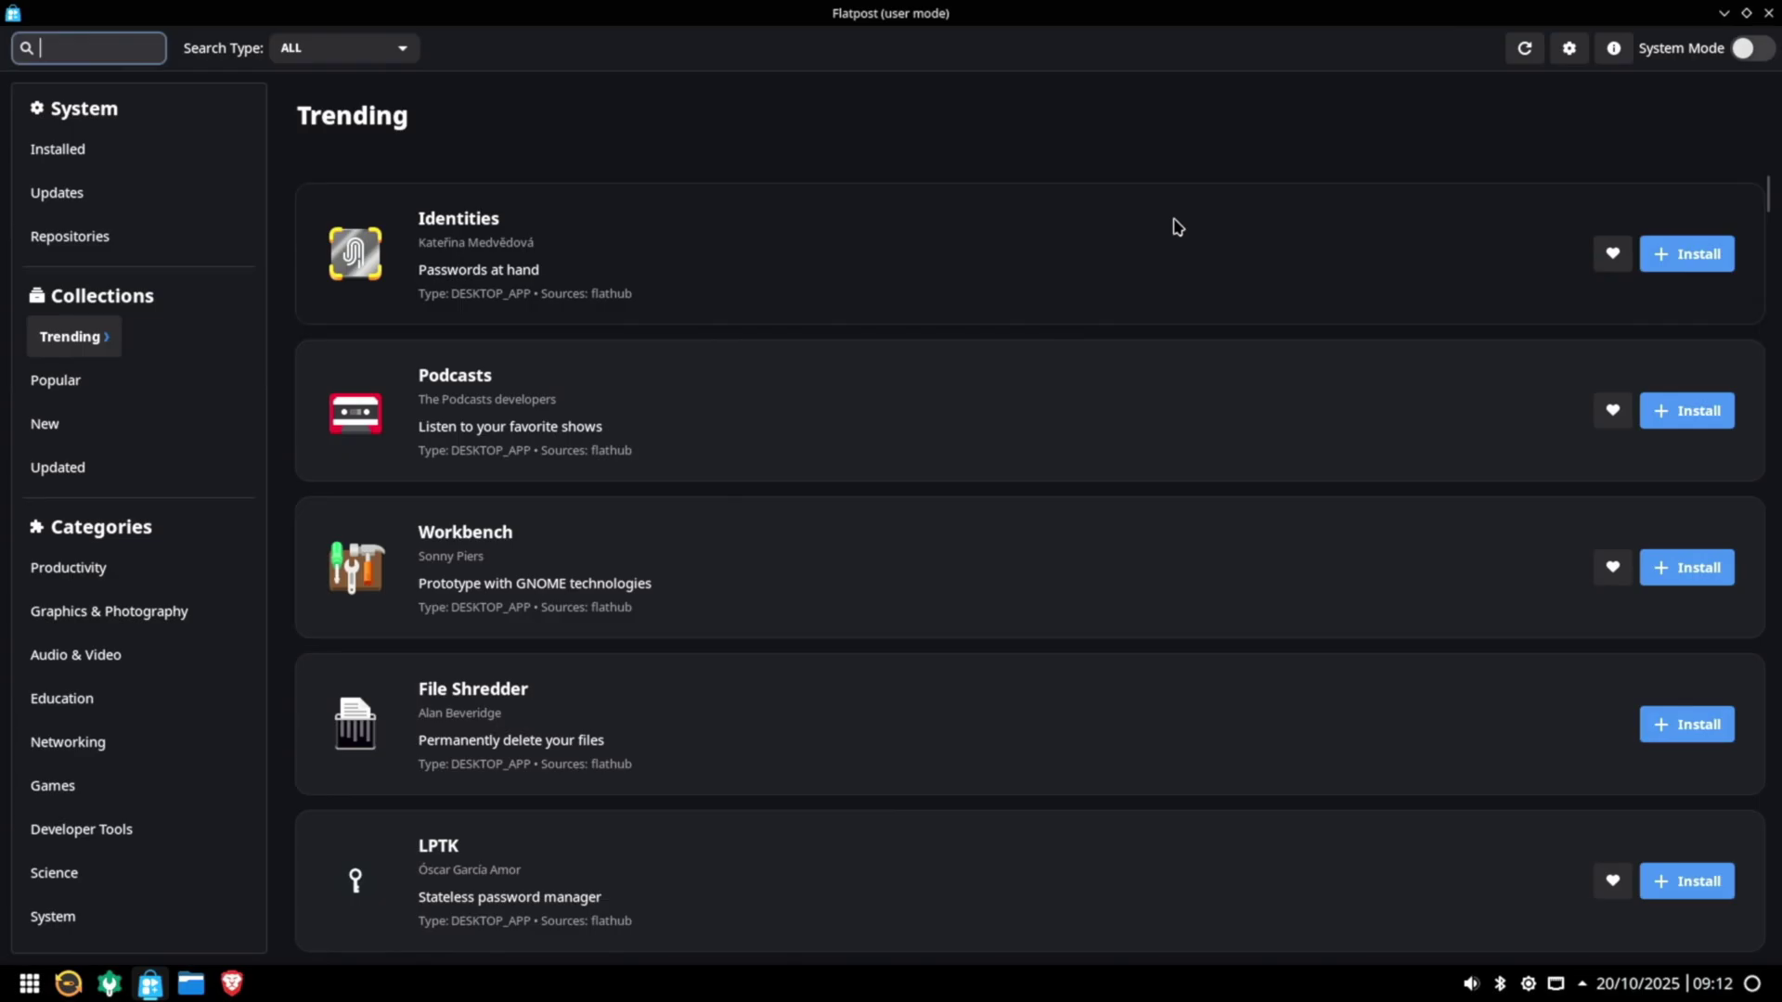
pyautogui.write('Duckstation')
pyautogui.press('Return')
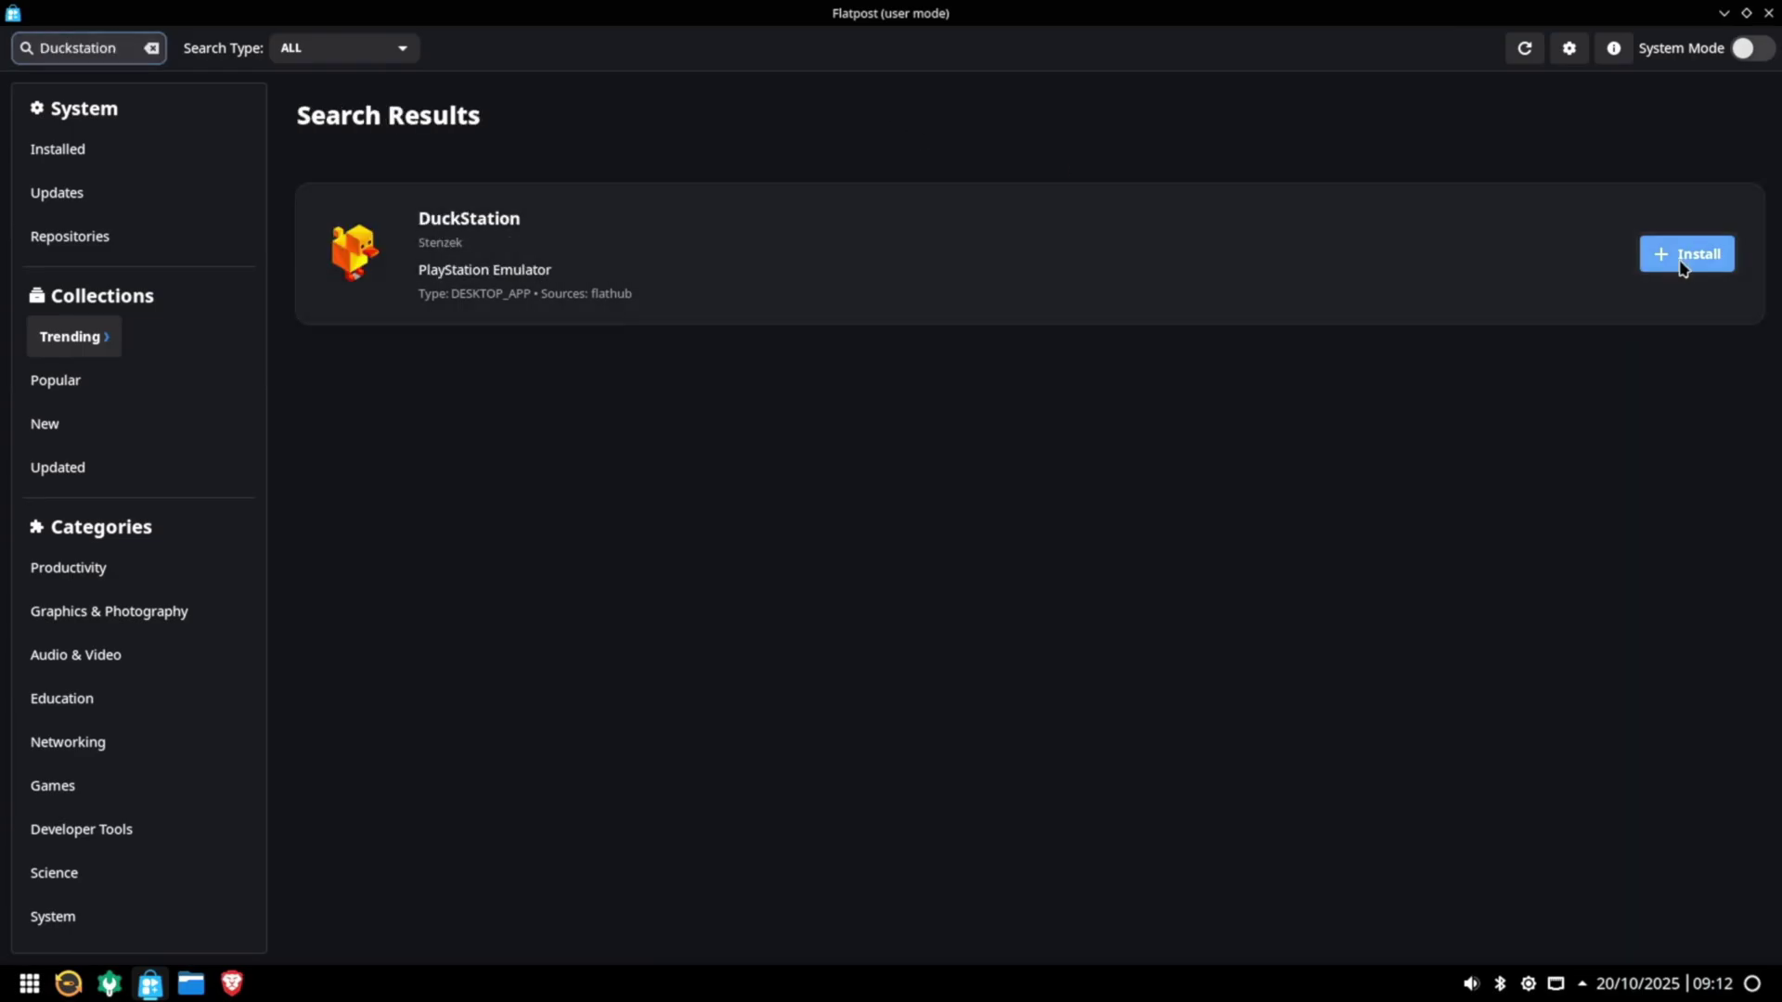
pyautogui.click(1681, 266)
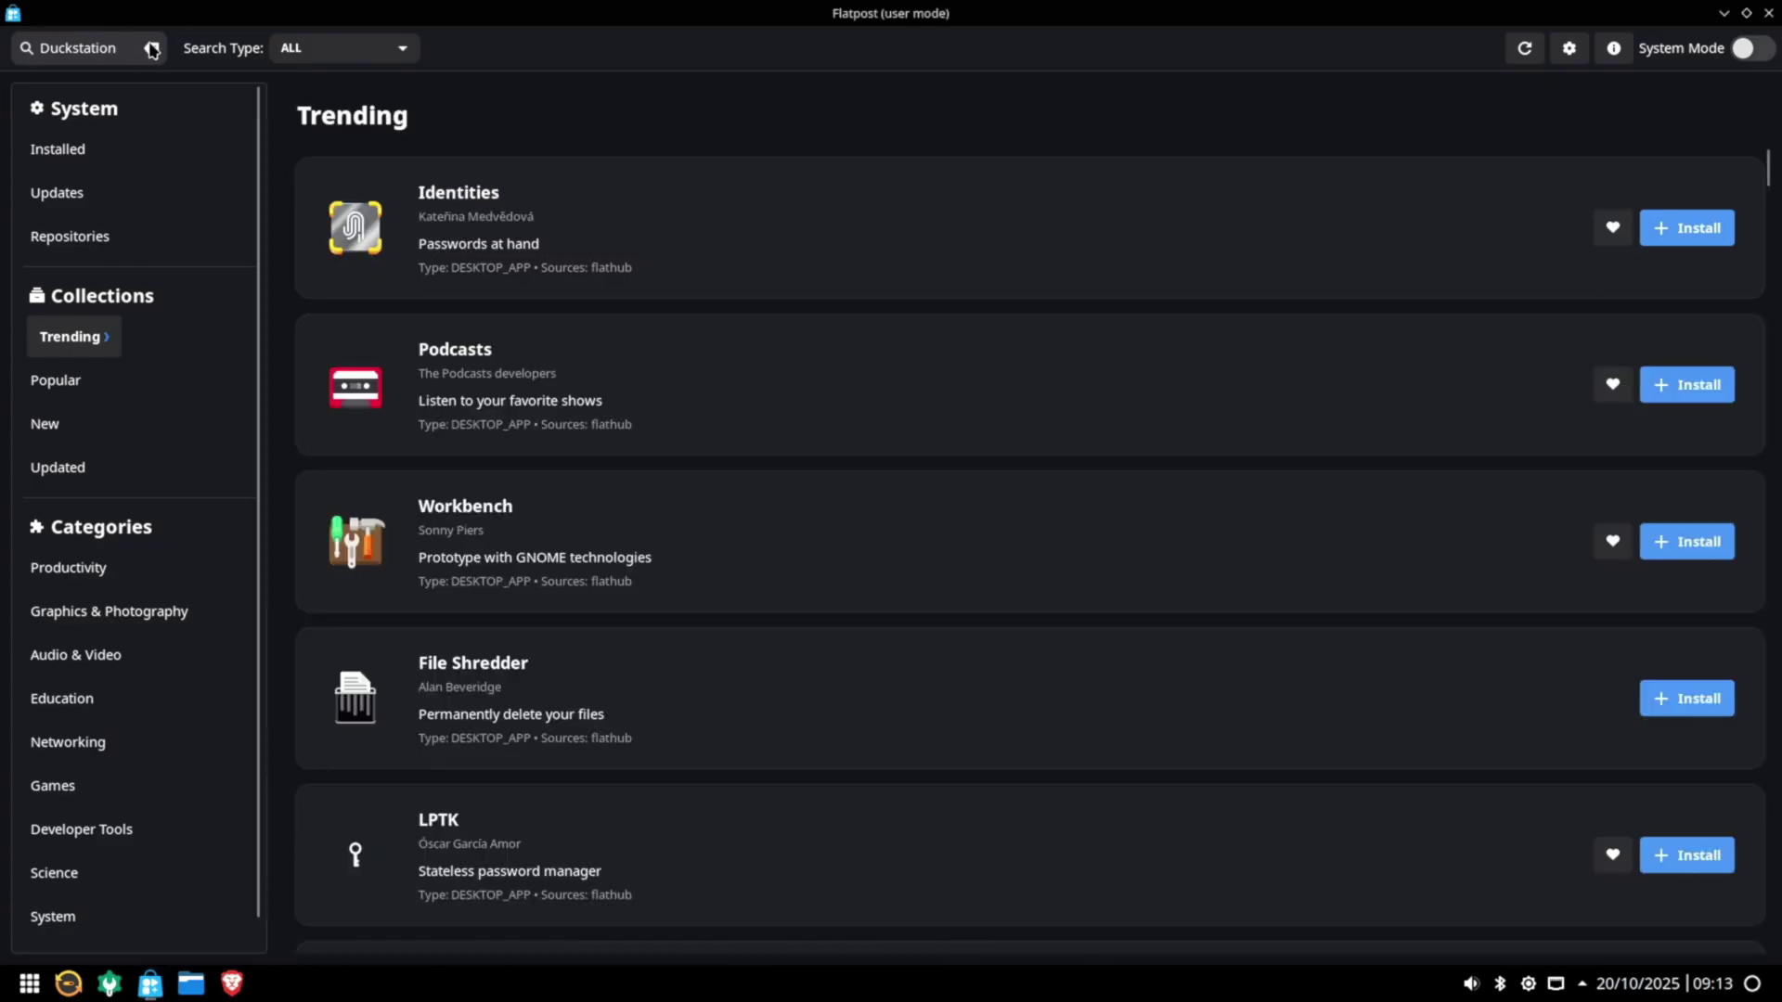
# Step: Confirm the PCSX2, RPCS3 and xemu installations
pyautogui.write('PCSX2')
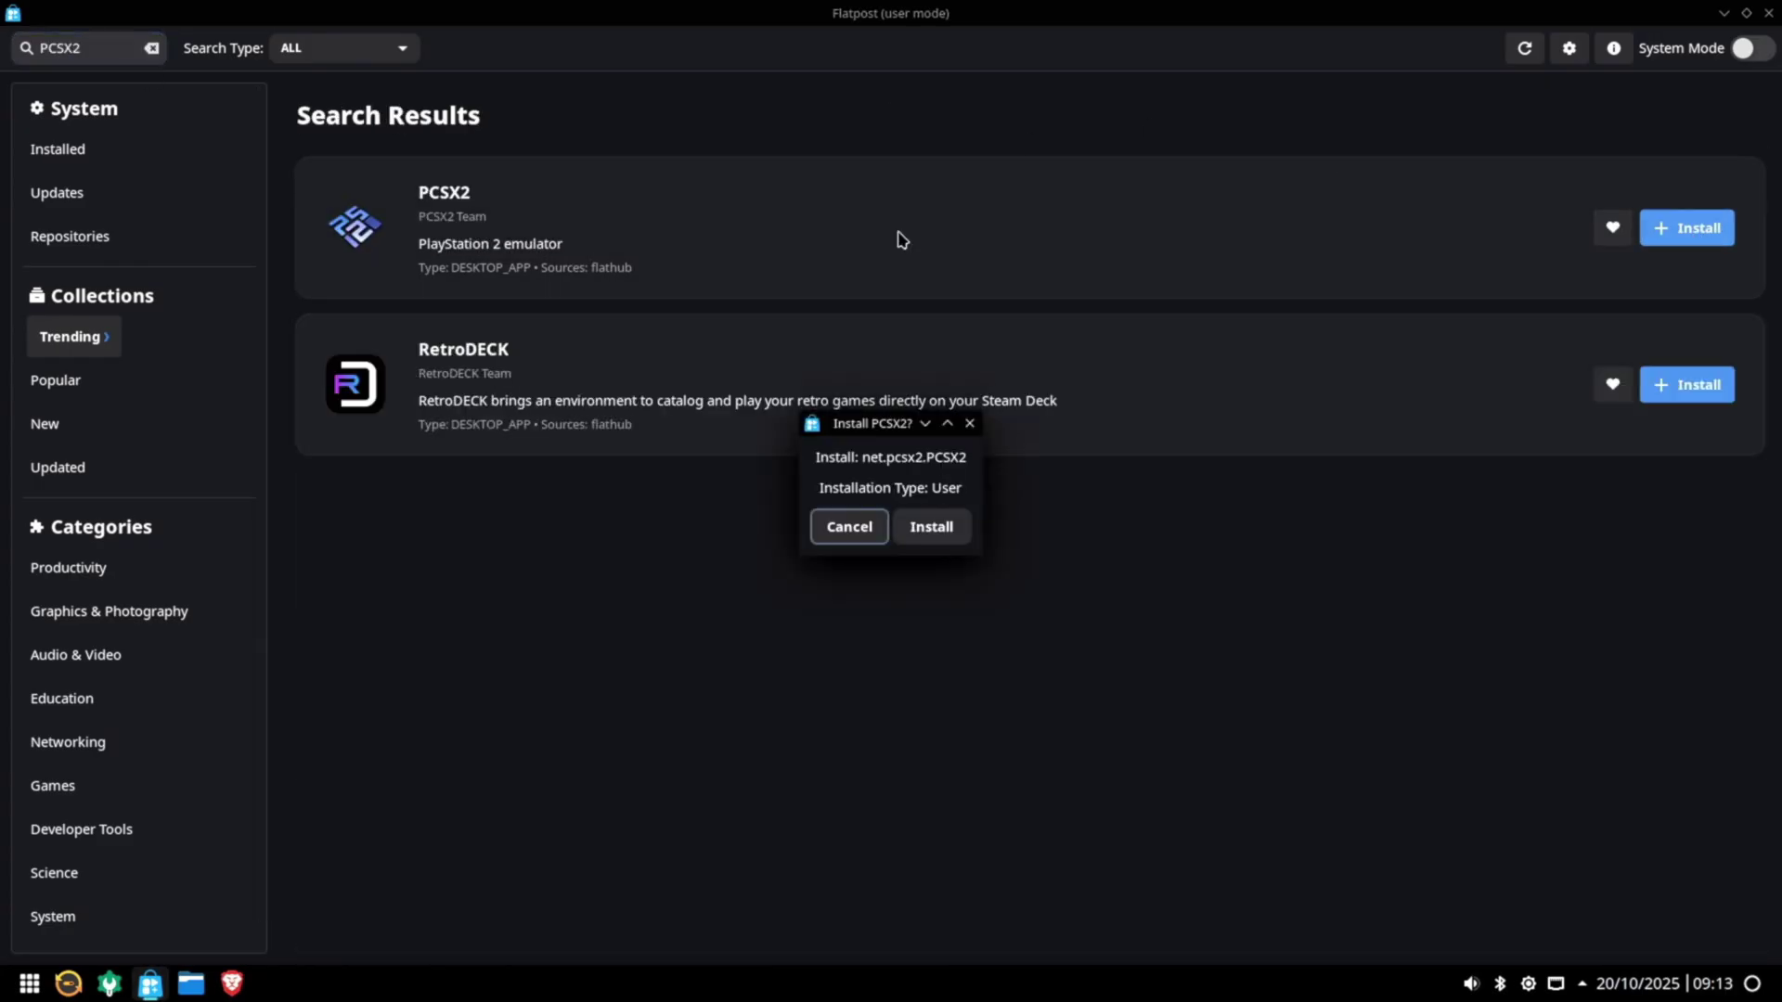
pyautogui.press('Return')
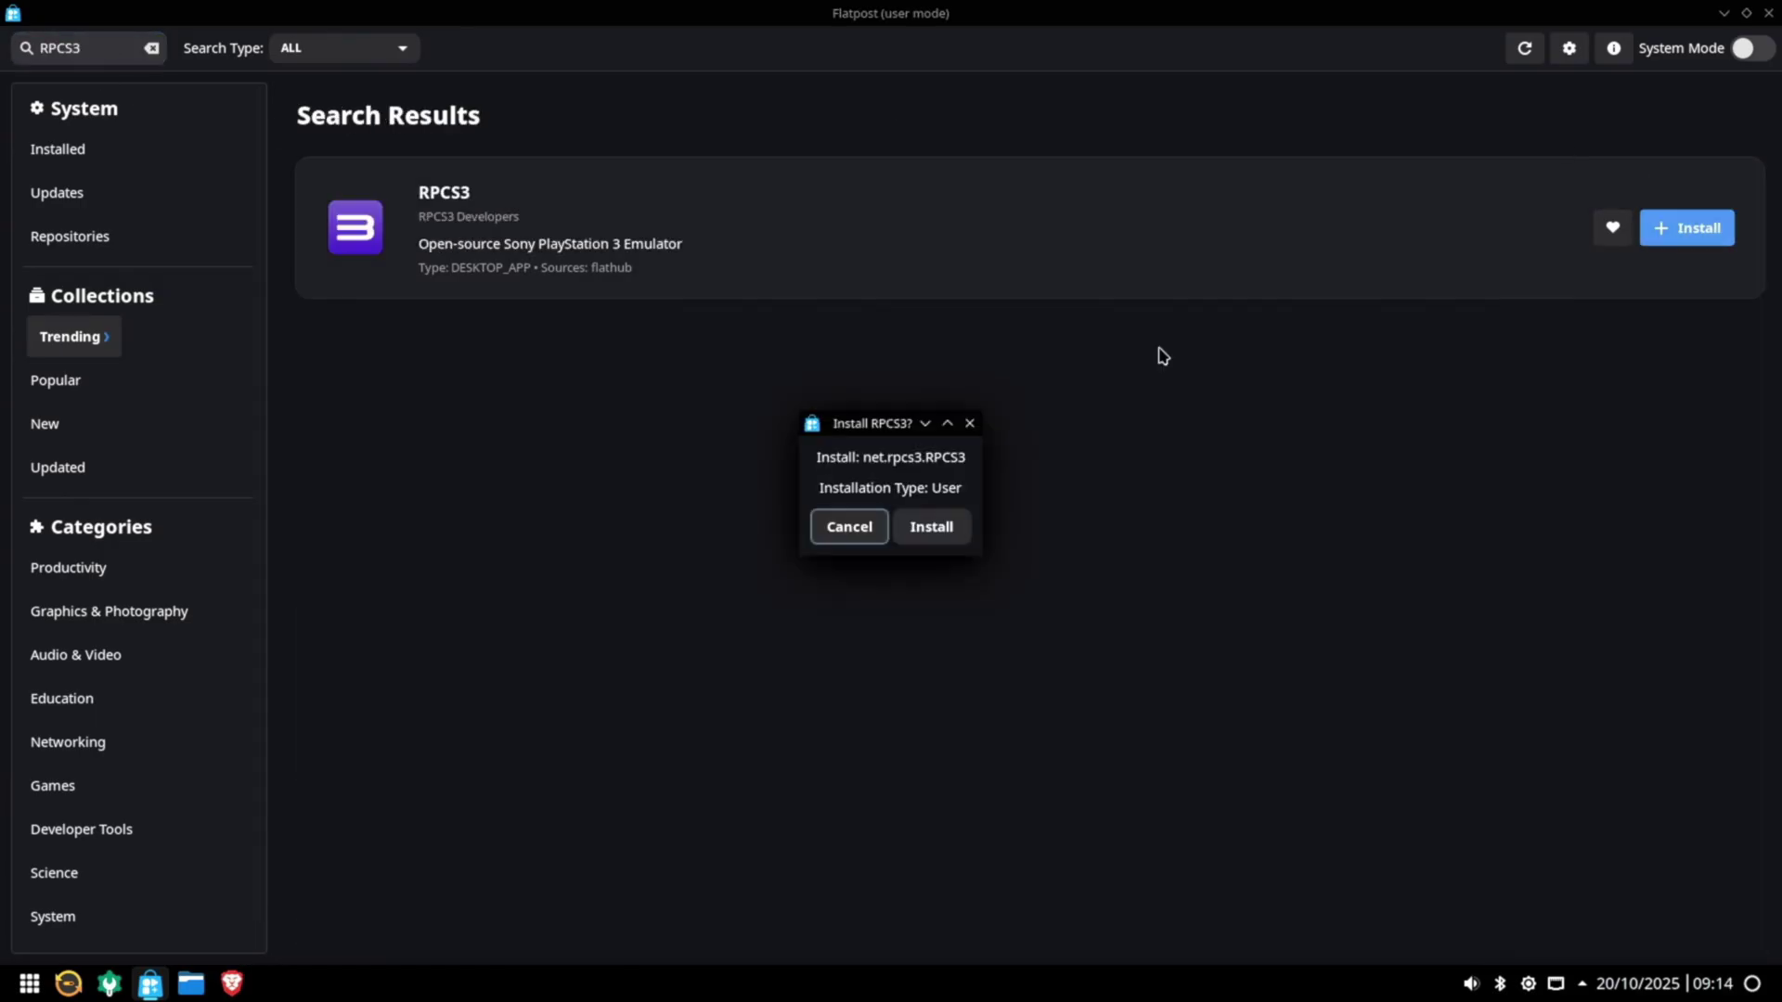
pyautogui.press('Return')
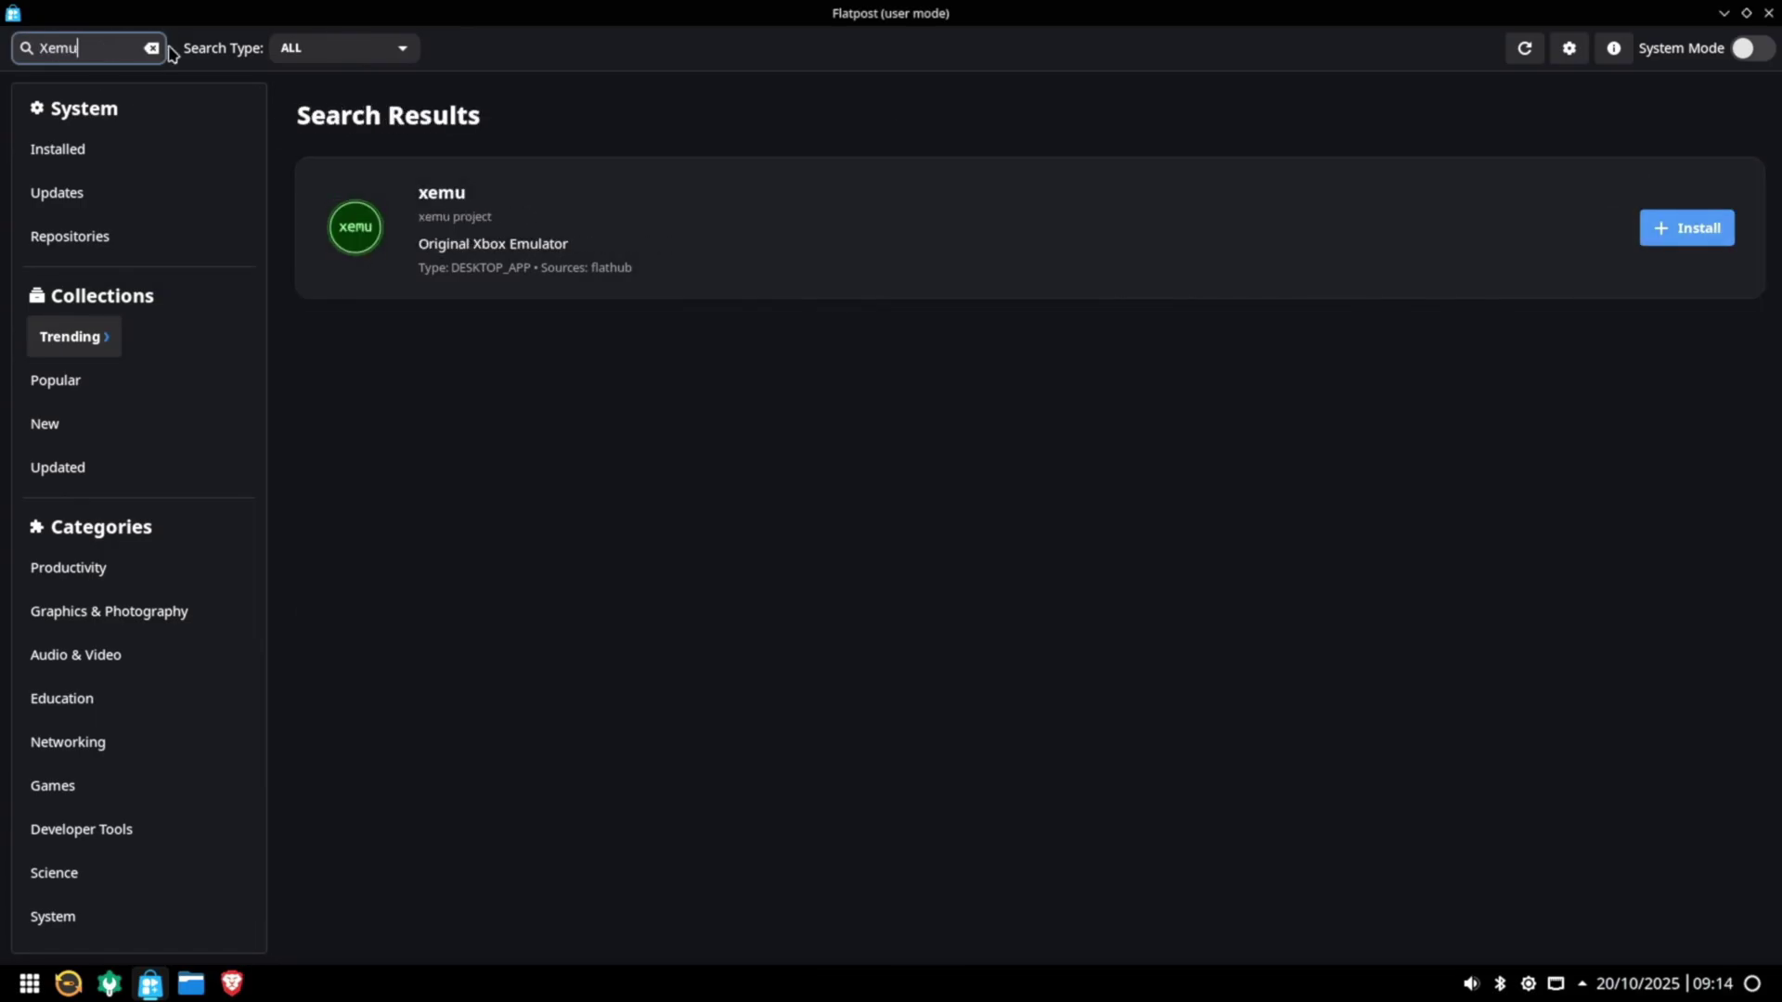
pyautogui.click(1686, 227)
pyautogui.press('Return')
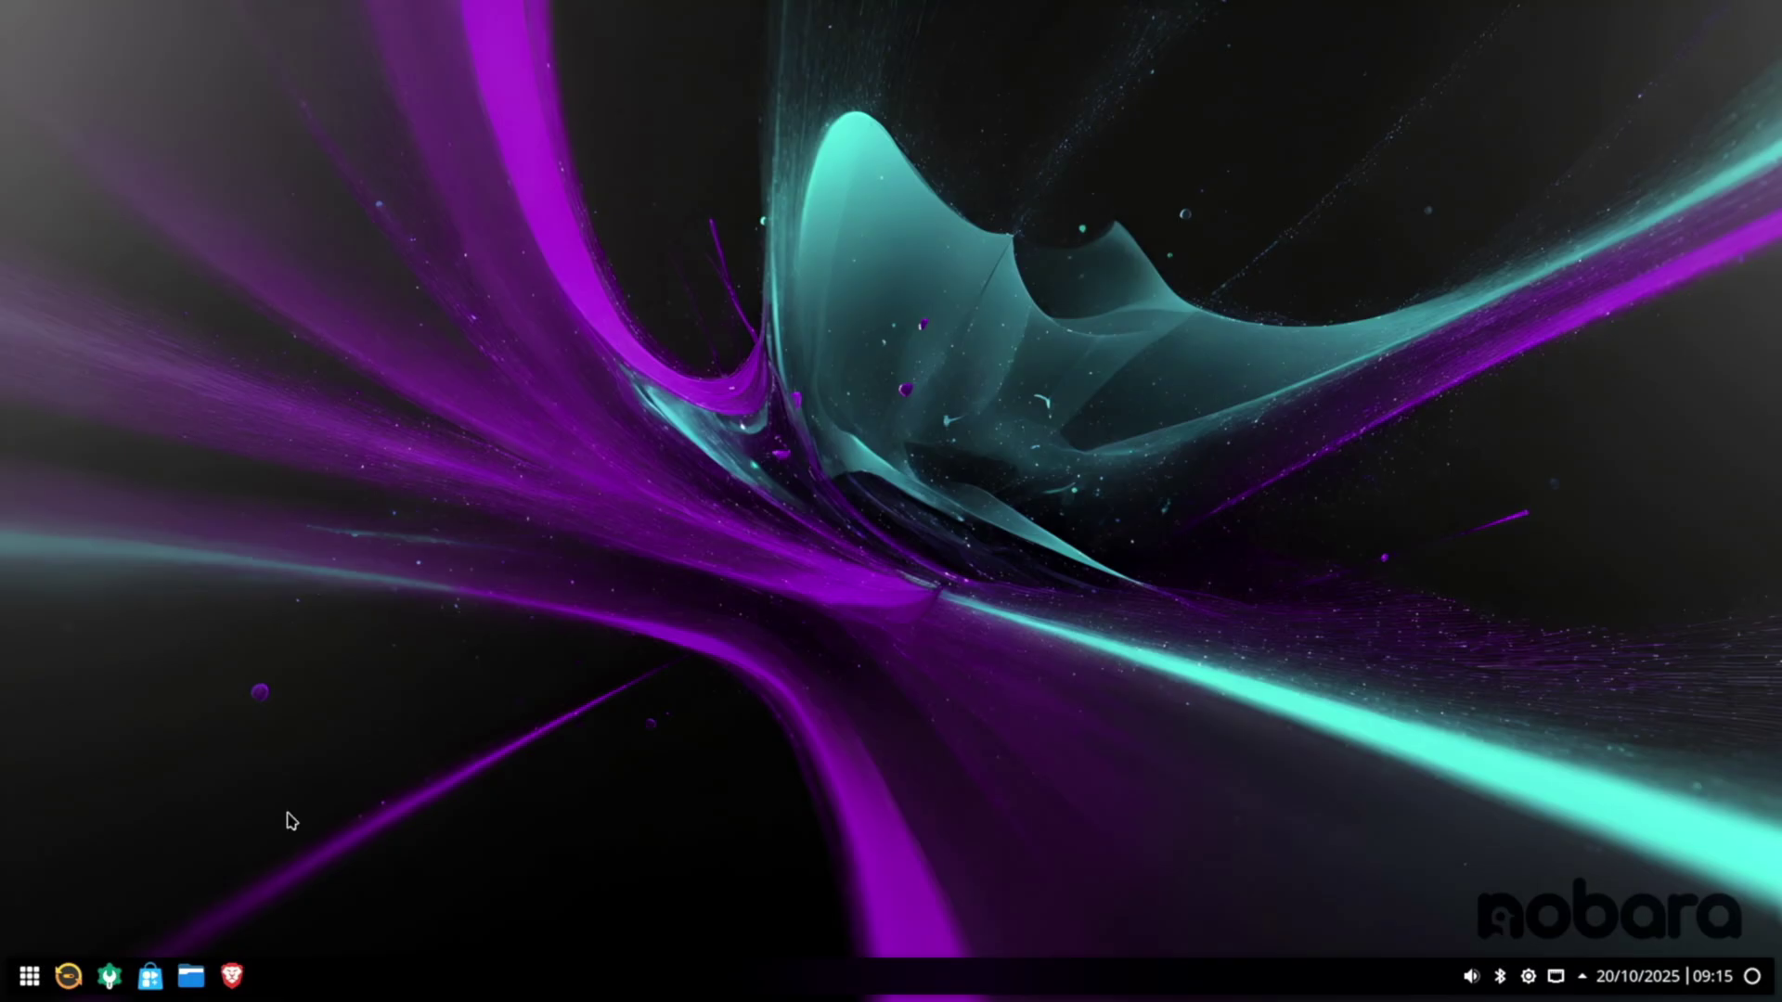
pyautogui.press('super')
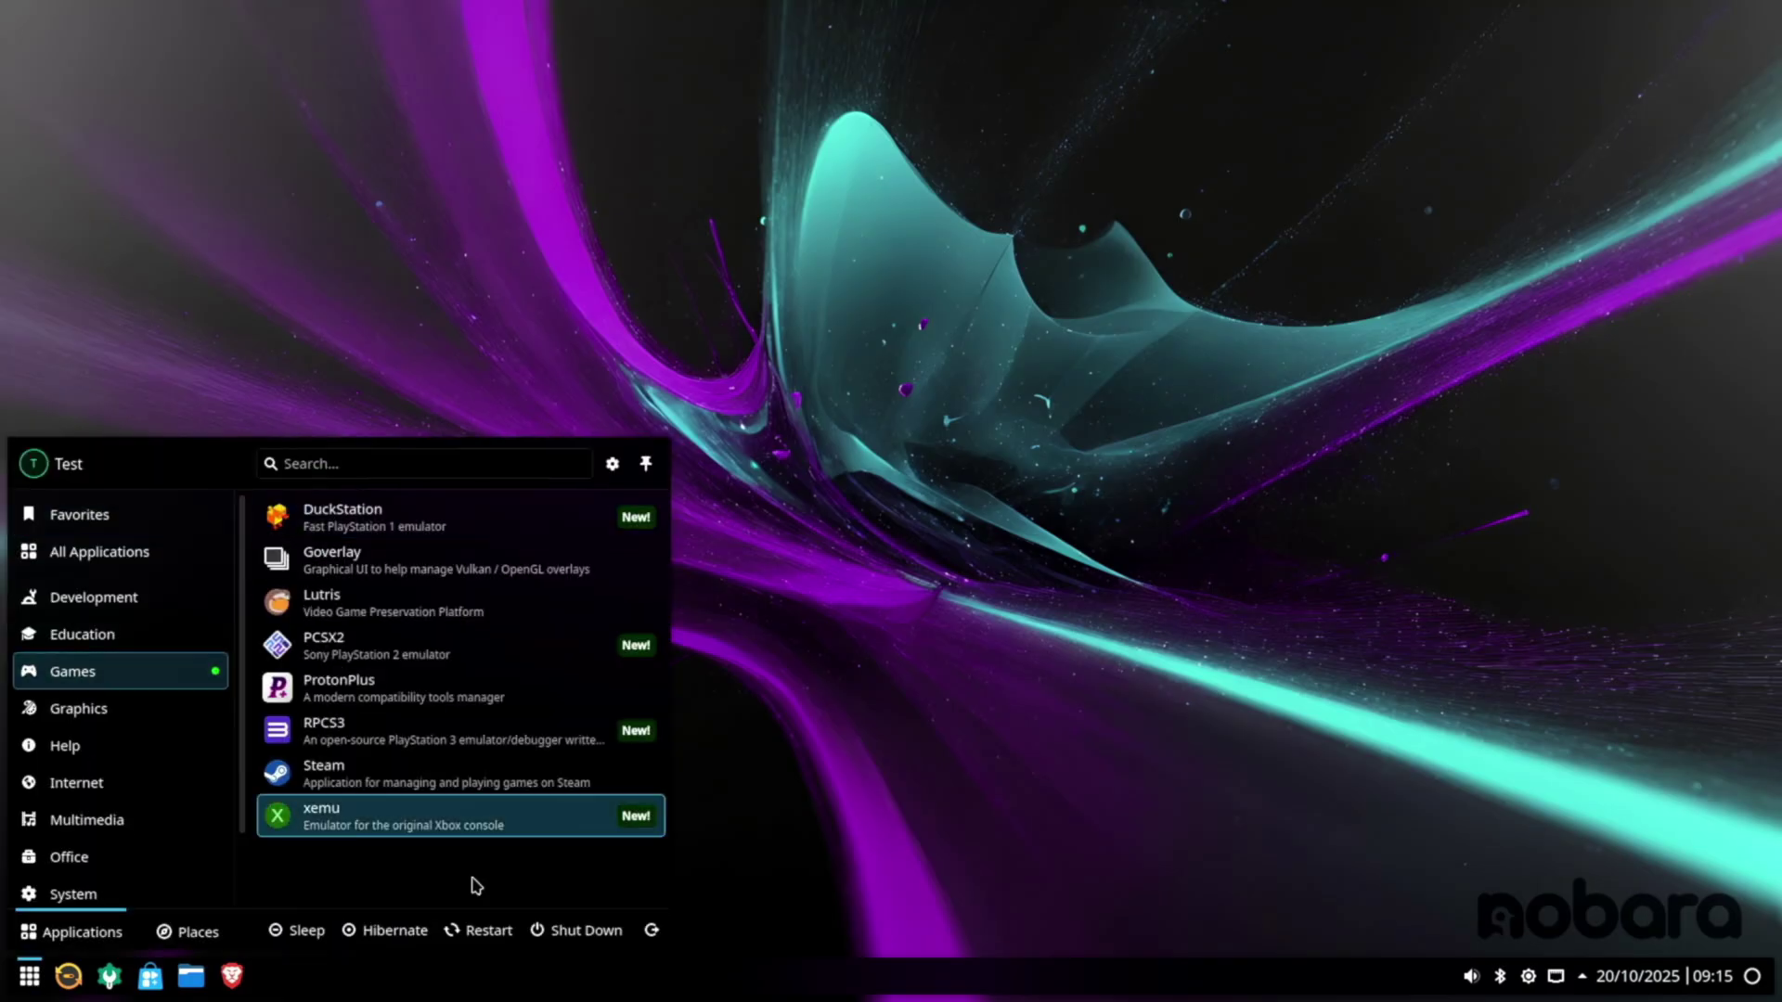